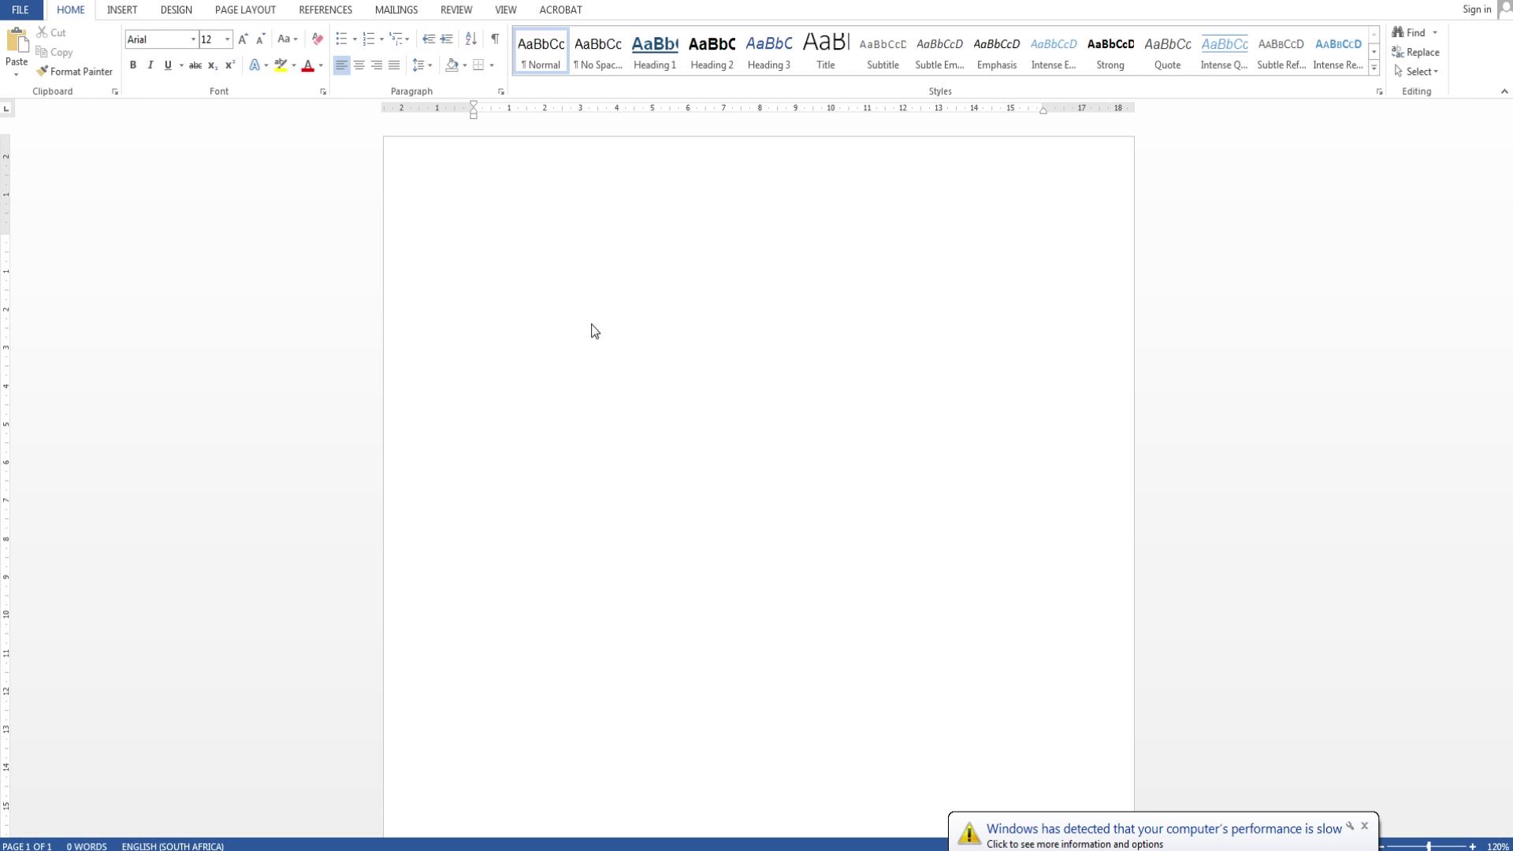
Step: Close the Windows slow-performance notification so only the blank Word document is visible
{"action": "left_click", "coordinate": [1366, 825]}
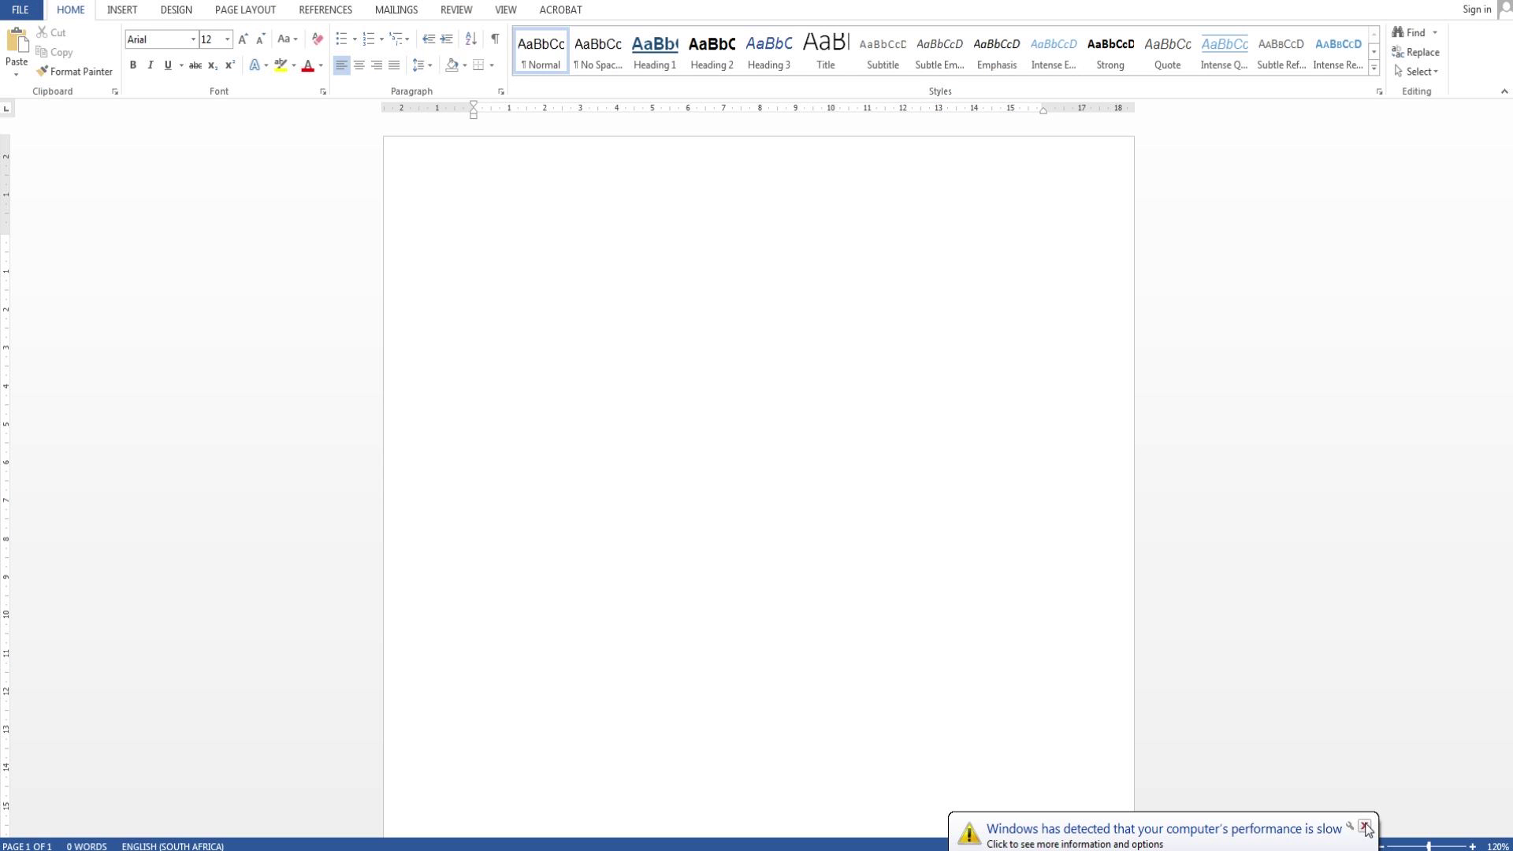
{"action": "left_click", "coordinate": [1365, 825]}
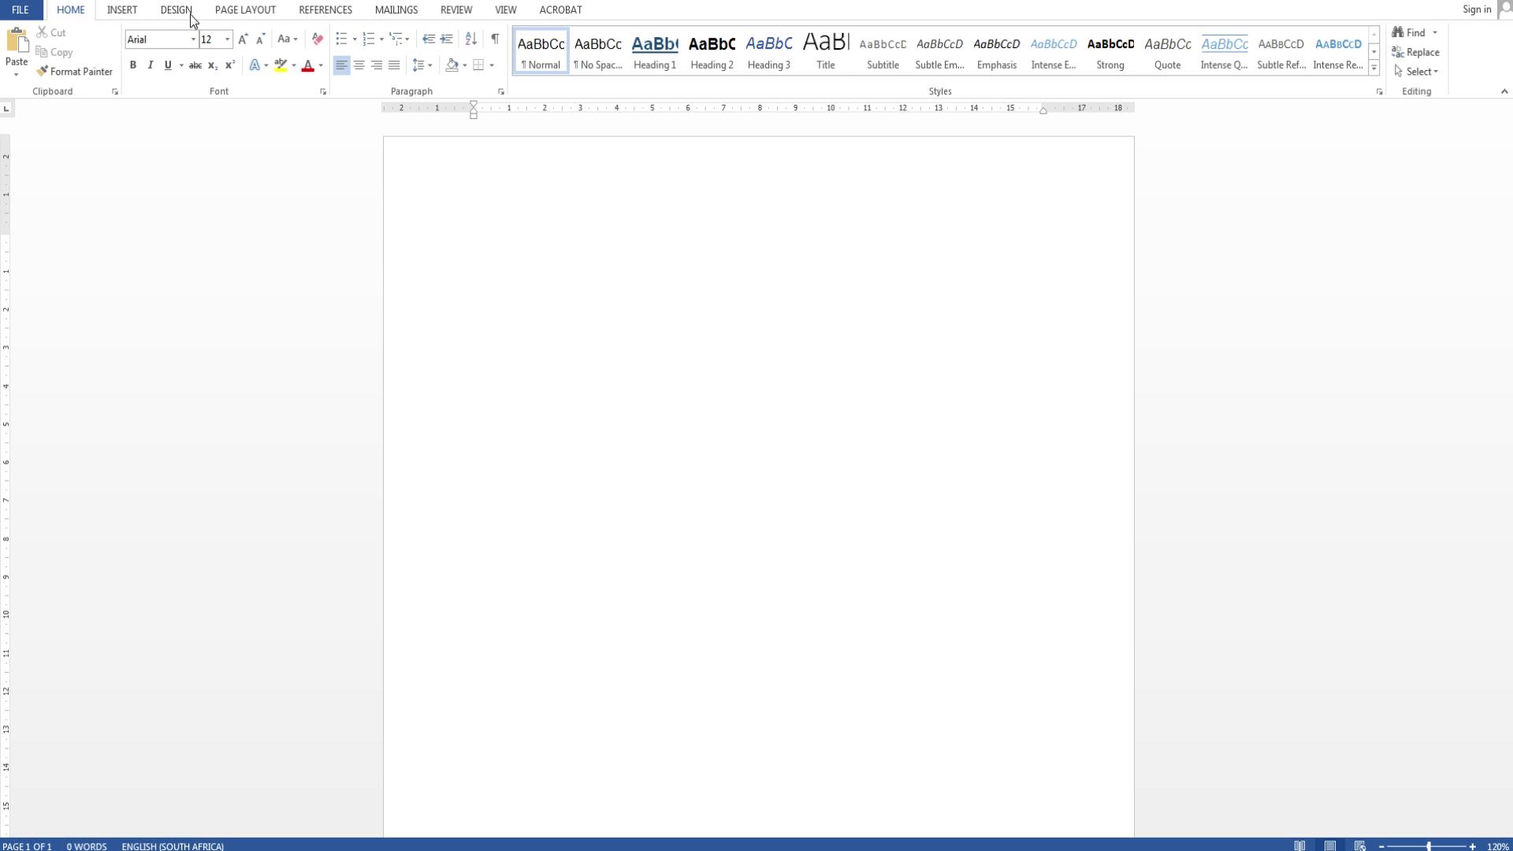
Step: Insert two Next Page section breaks so the document has three sections
{"action": "left_click", "coordinate": [130, 11]}
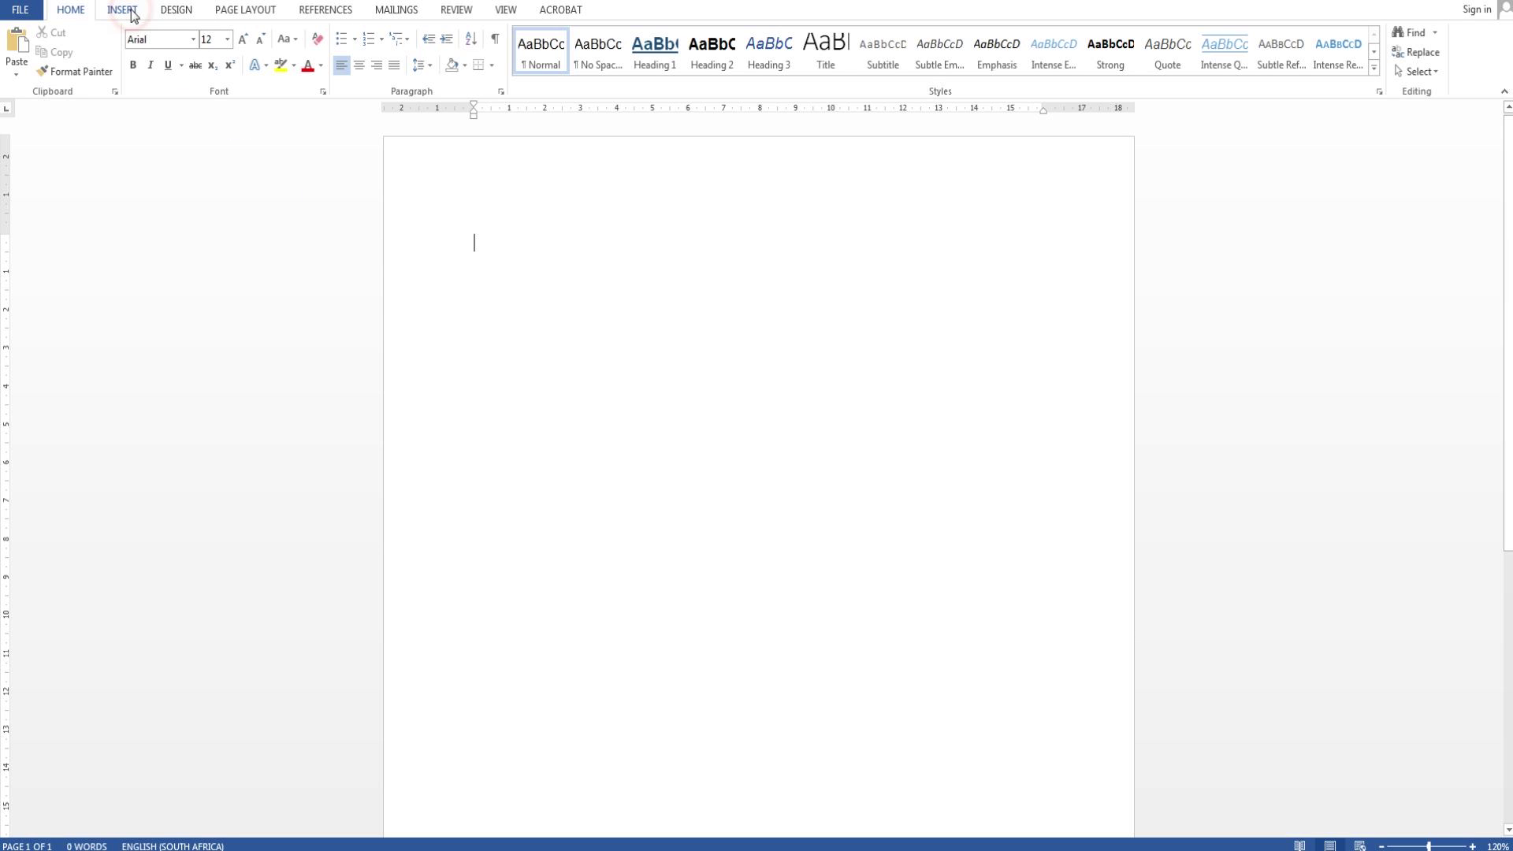
{"action": "left_click", "coordinate": [241, 12]}
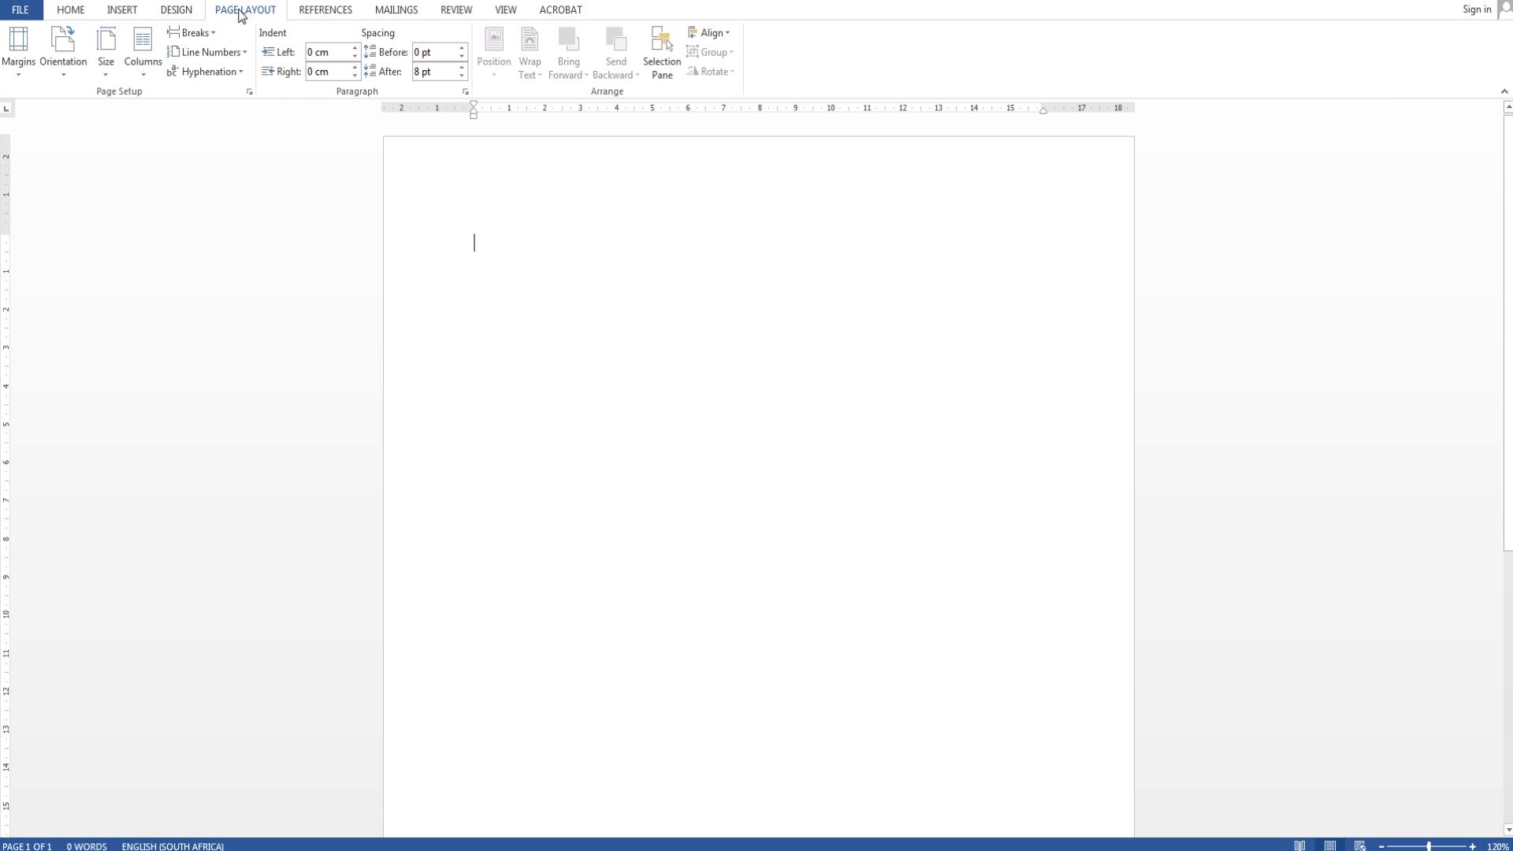
{"action": "left_click", "coordinate": [197, 32]}
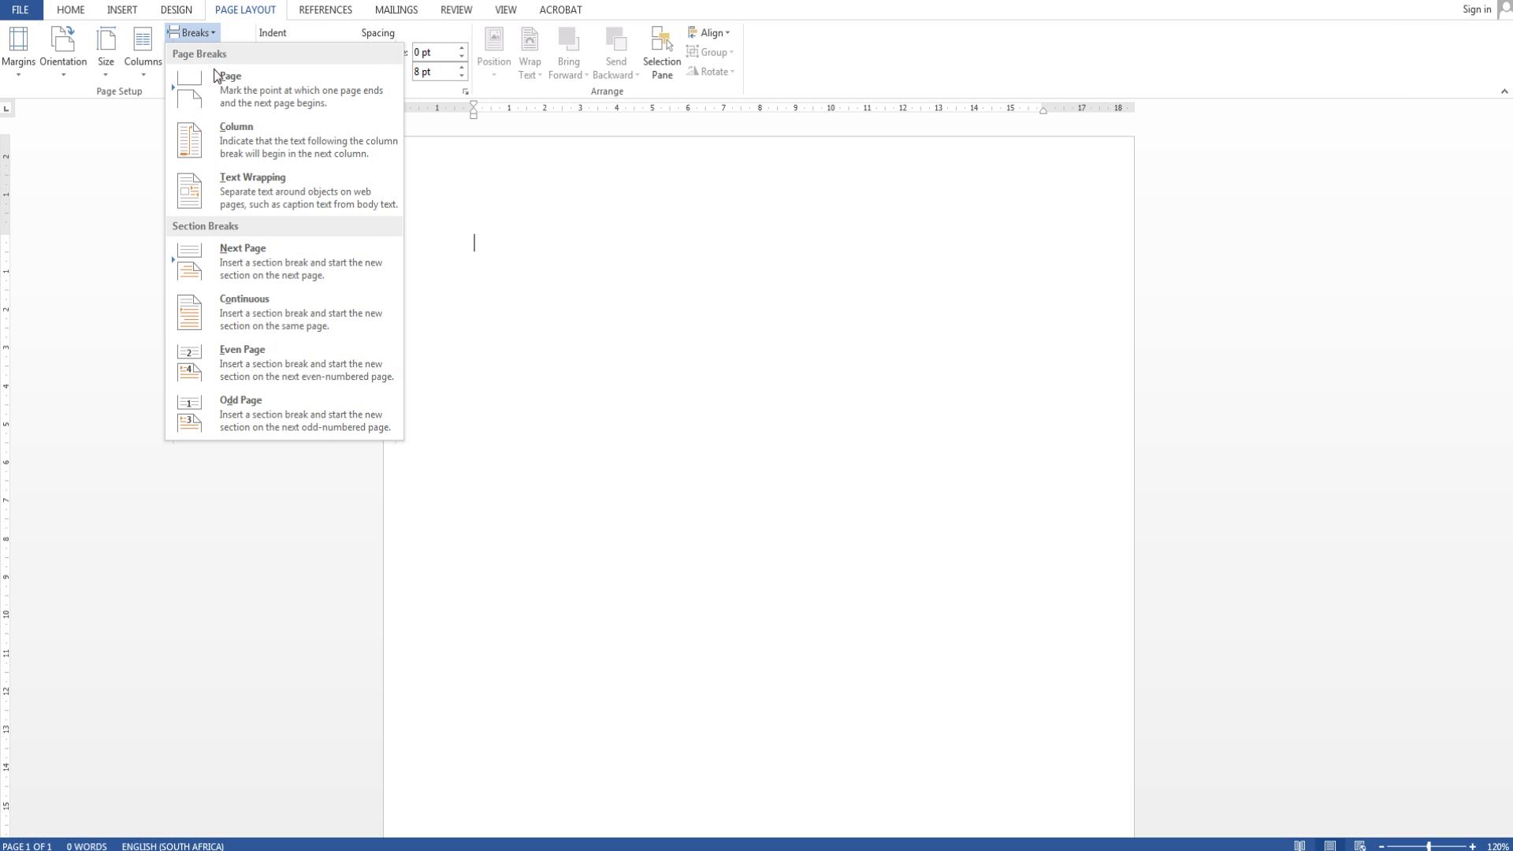
{"action": "left_click", "coordinate": [271, 252]}
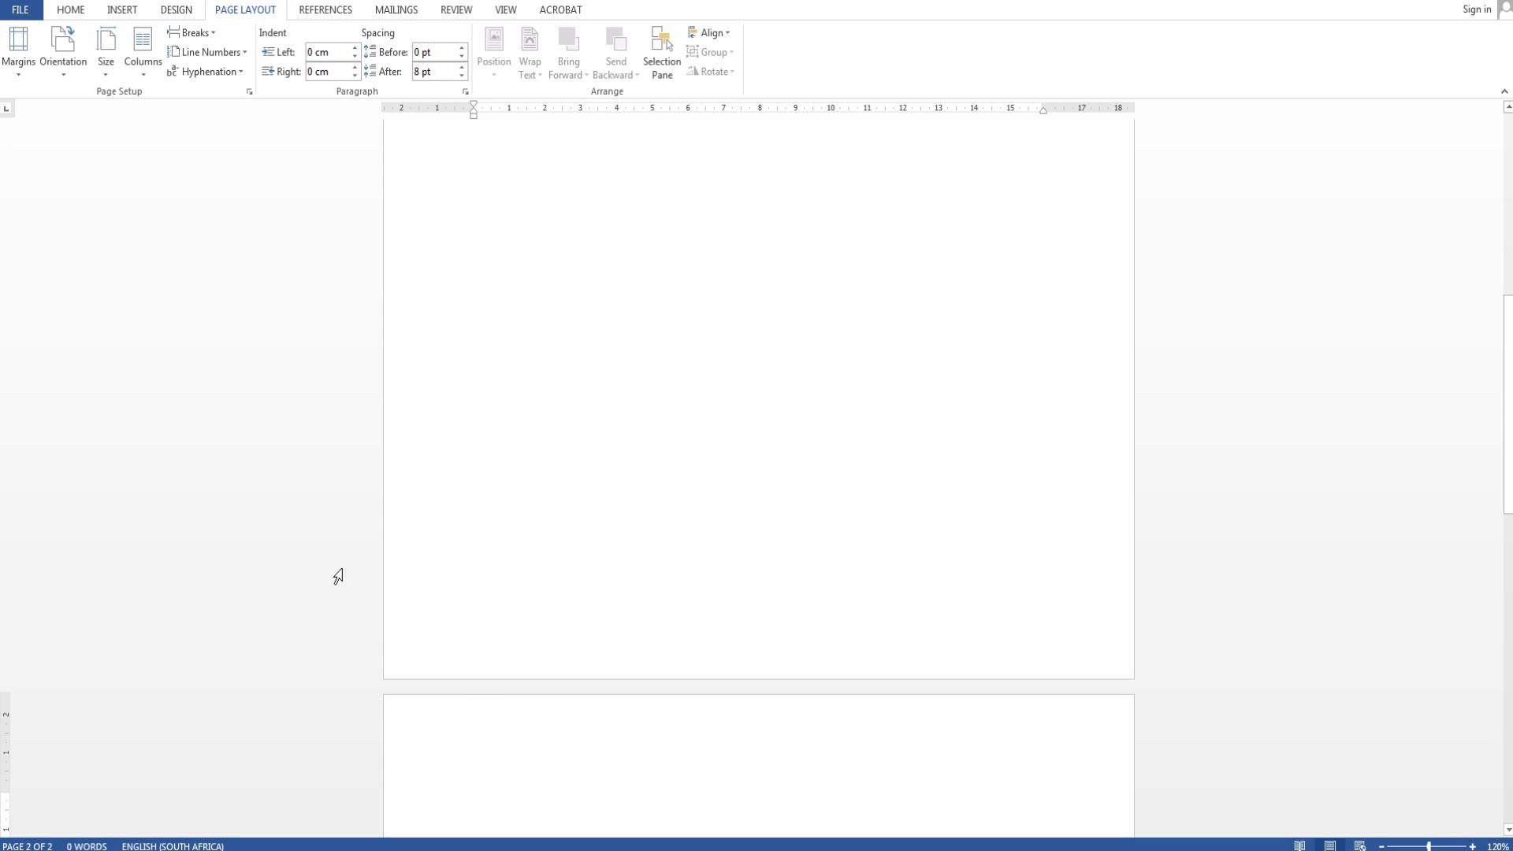
{"action": "left_click", "coordinate": [198, 34]}
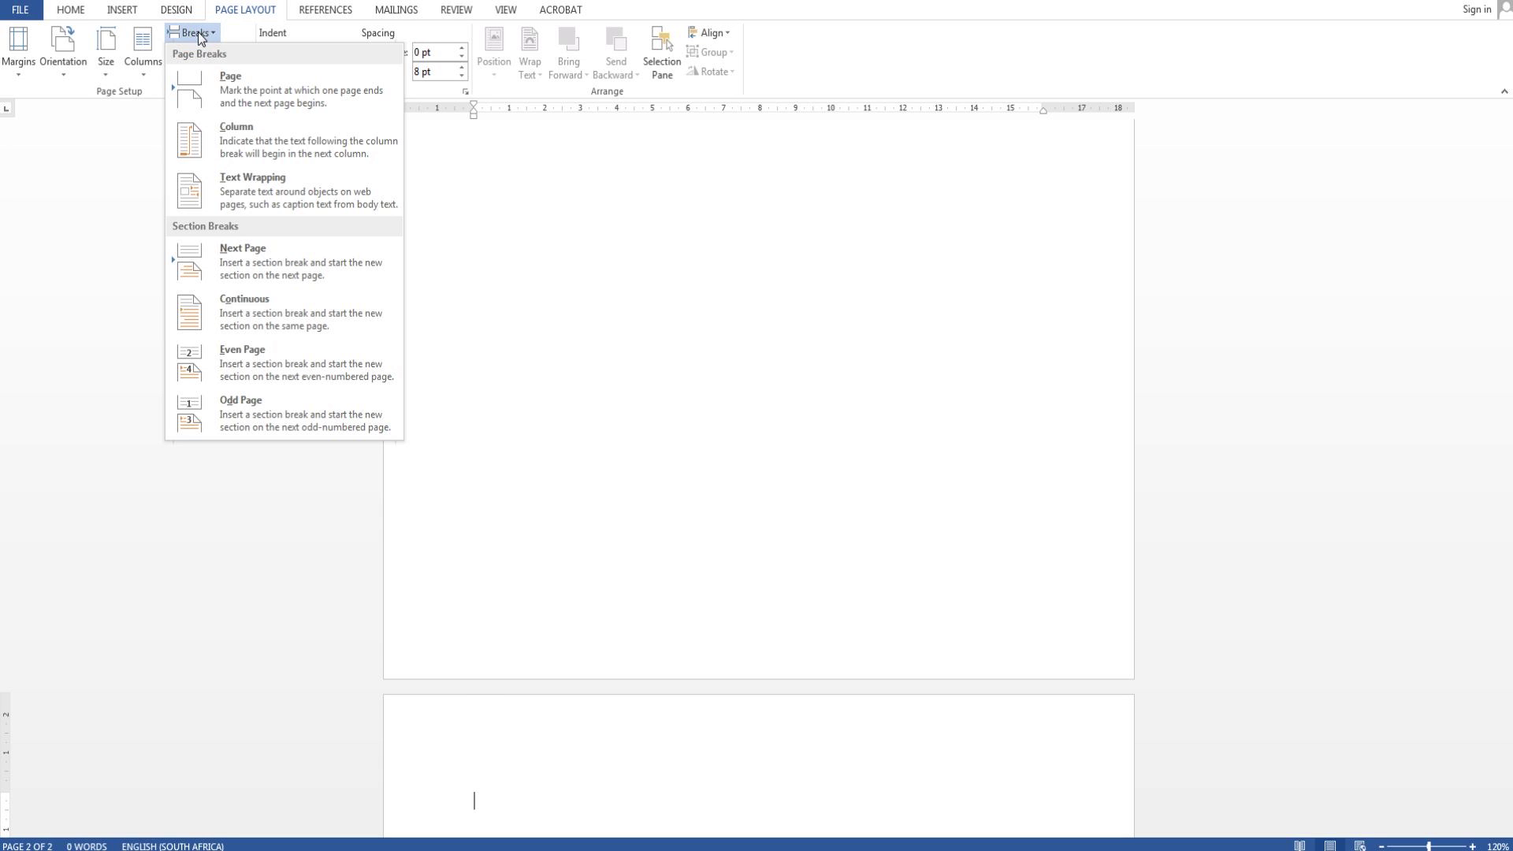
{"action": "left_click", "coordinate": [256, 266]}
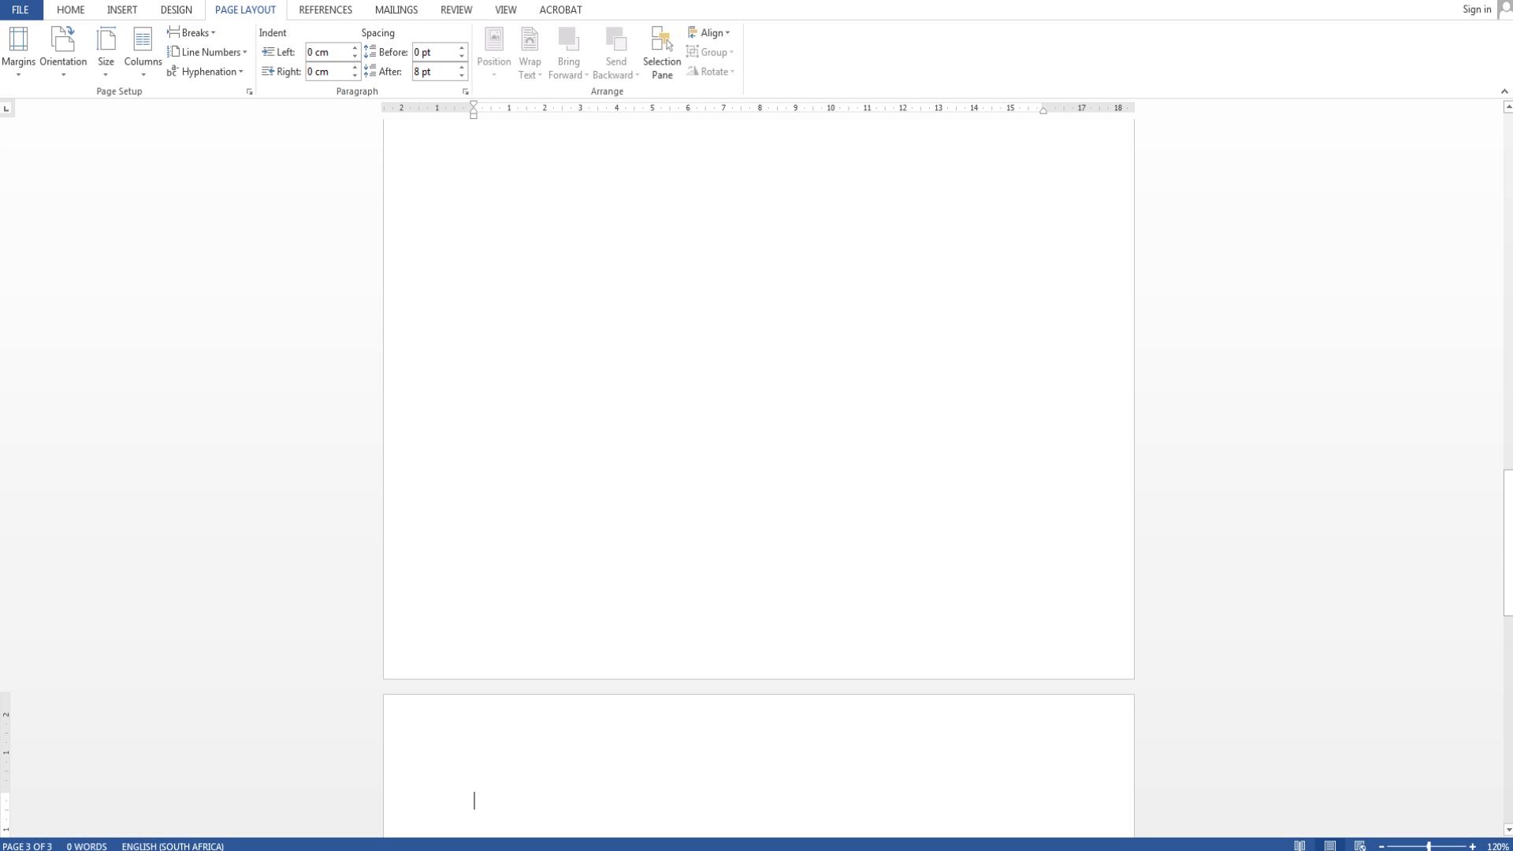
Step: Type 'Cover/front page' at the top of page 1
{"action": "scroll", "coordinate": [758, 473], "scroll_direction": "up", "scroll_amount": 15}
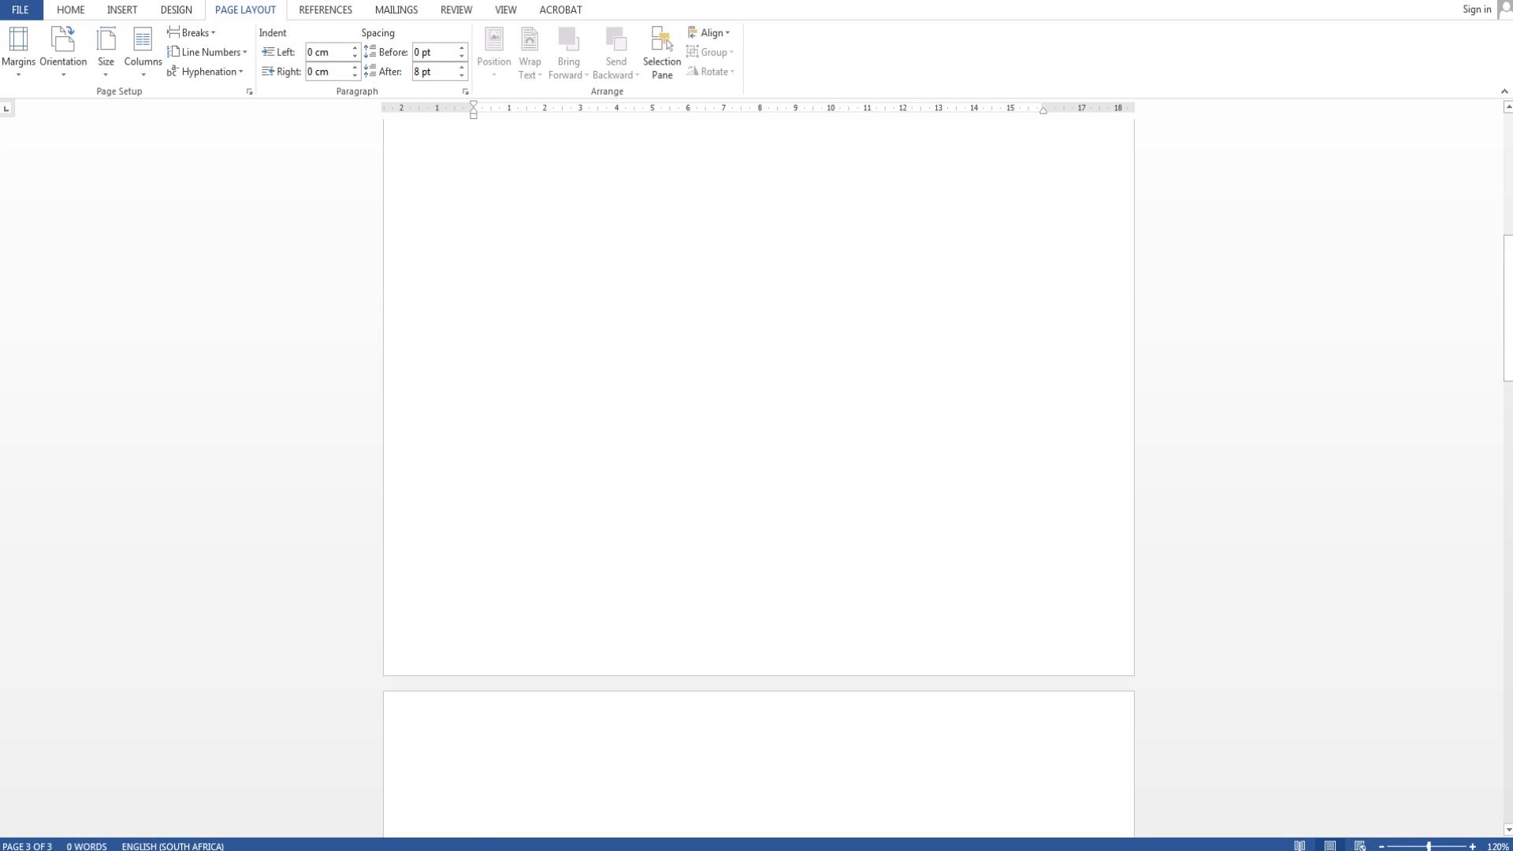
{"action": "scroll", "coordinate": [540, 253], "scroll_direction": "up", "scroll_amount": 2}
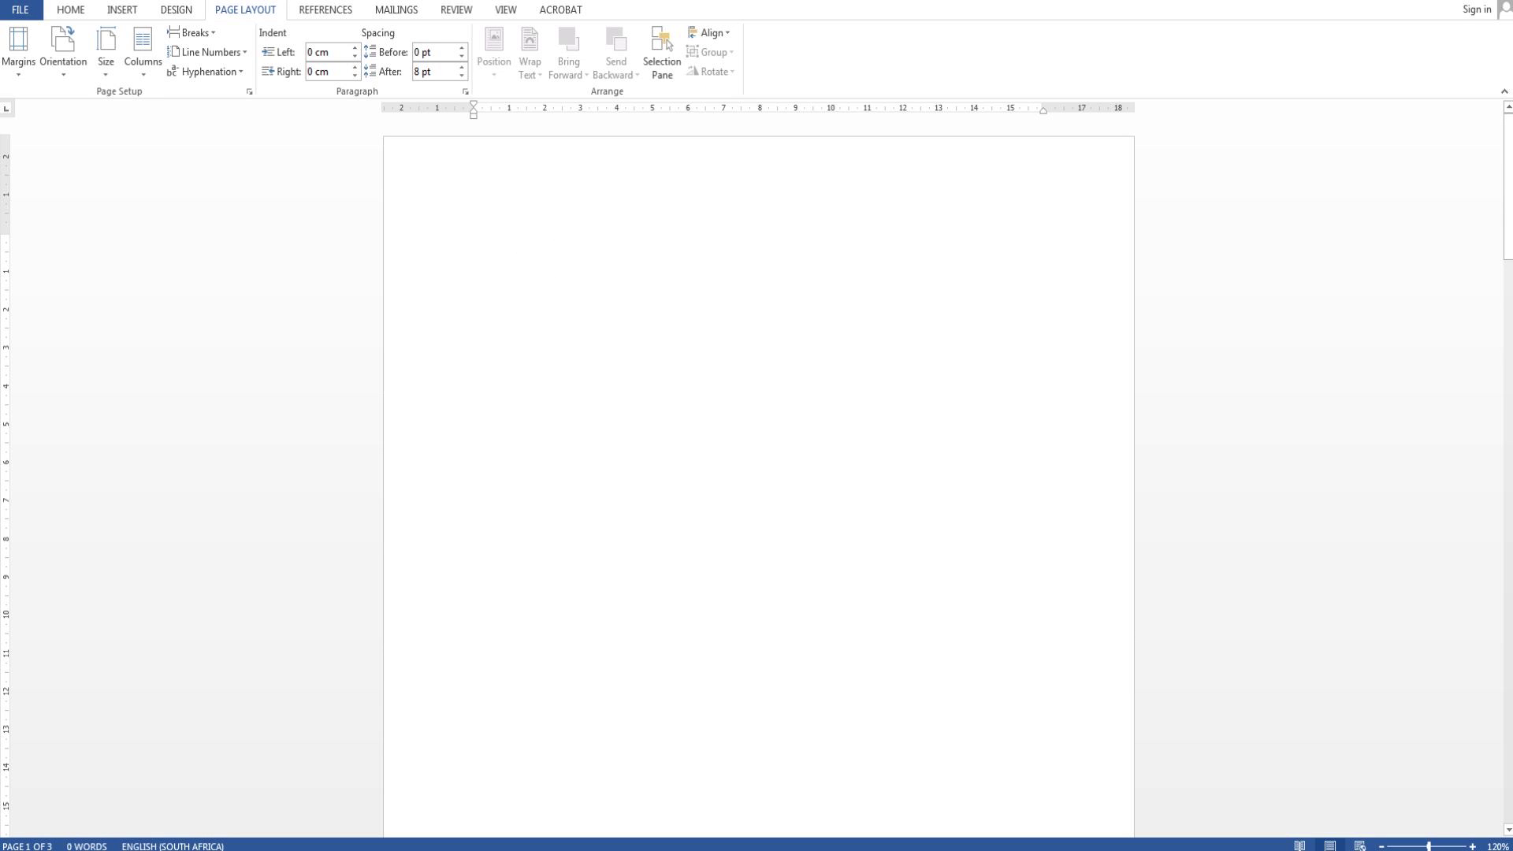
{"action": "type", "text": "Cover/front page"}
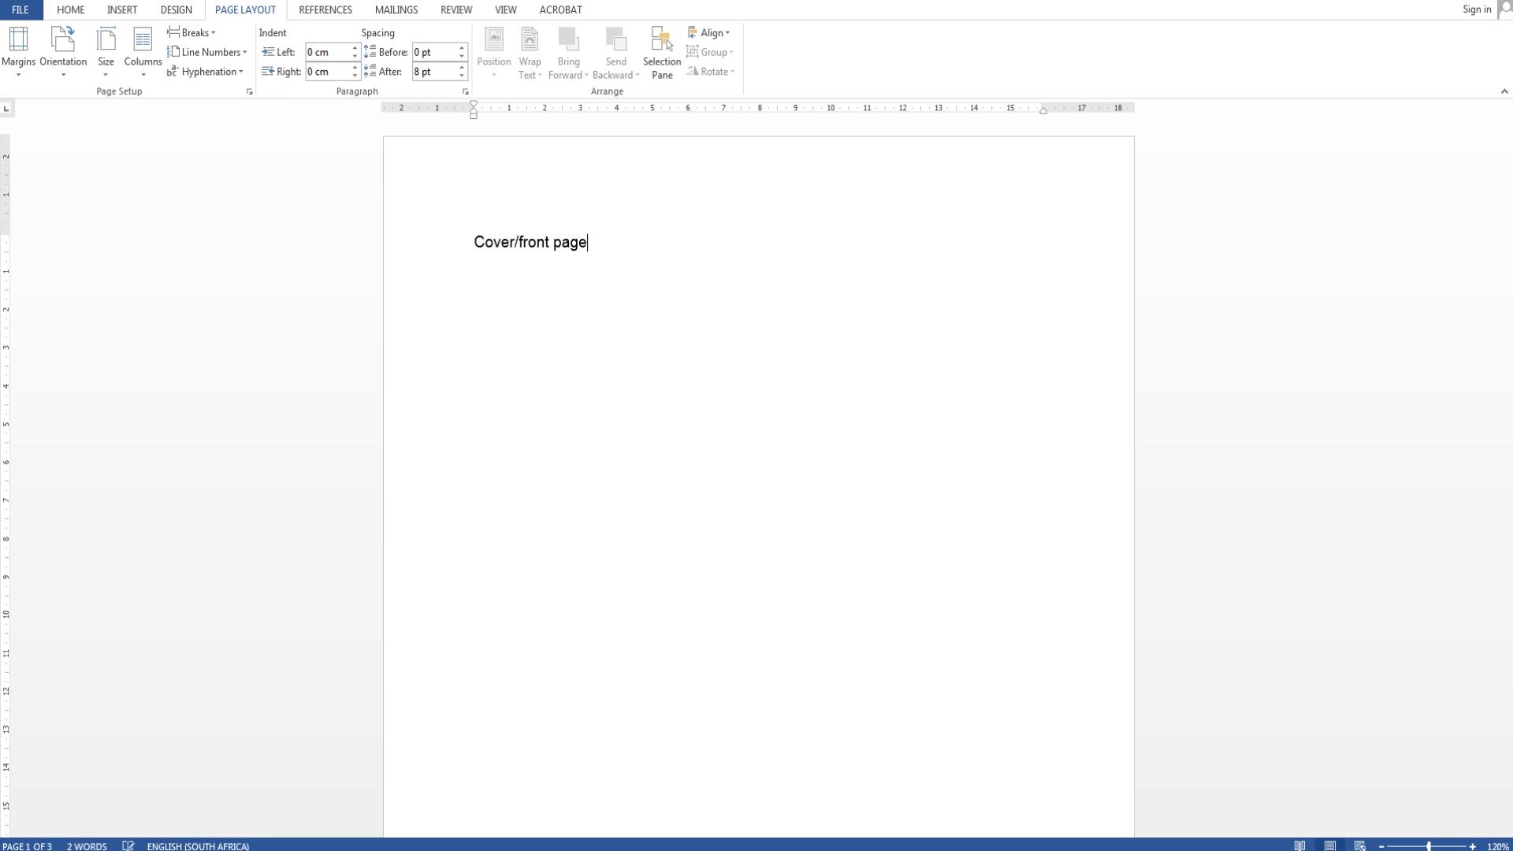
{"action": "scroll", "coordinate": [758, 473], "scroll_direction": "down", "scroll_amount": 4}
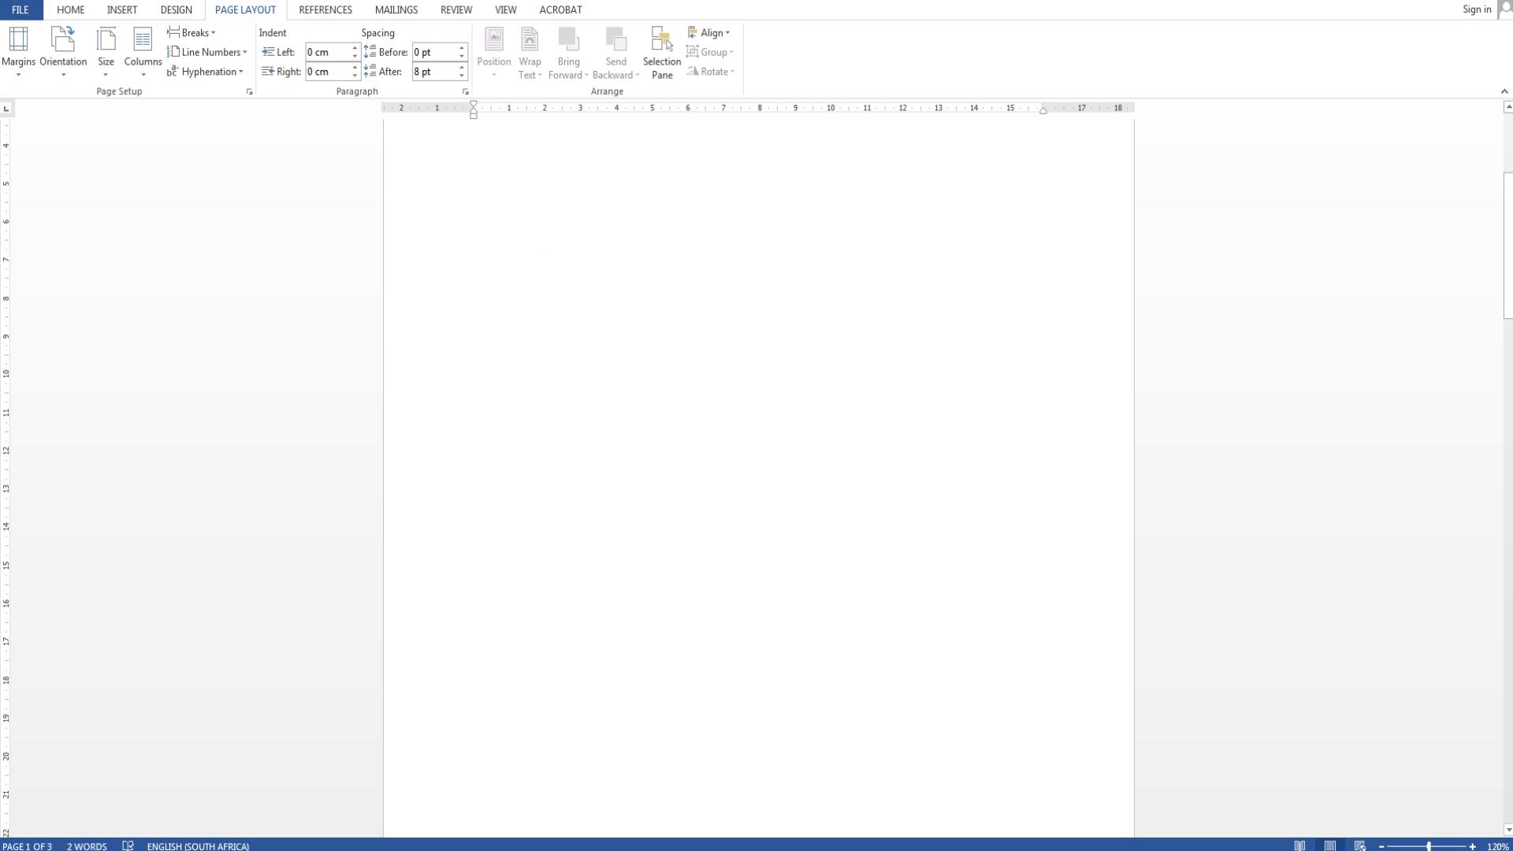
{"action": "scroll", "coordinate": [759, 473], "scroll_direction": "up", "scroll_amount": 4}
{"action": "scroll", "coordinate": [758, 473], "scroll_direction": "down", "scroll_amount": 3}
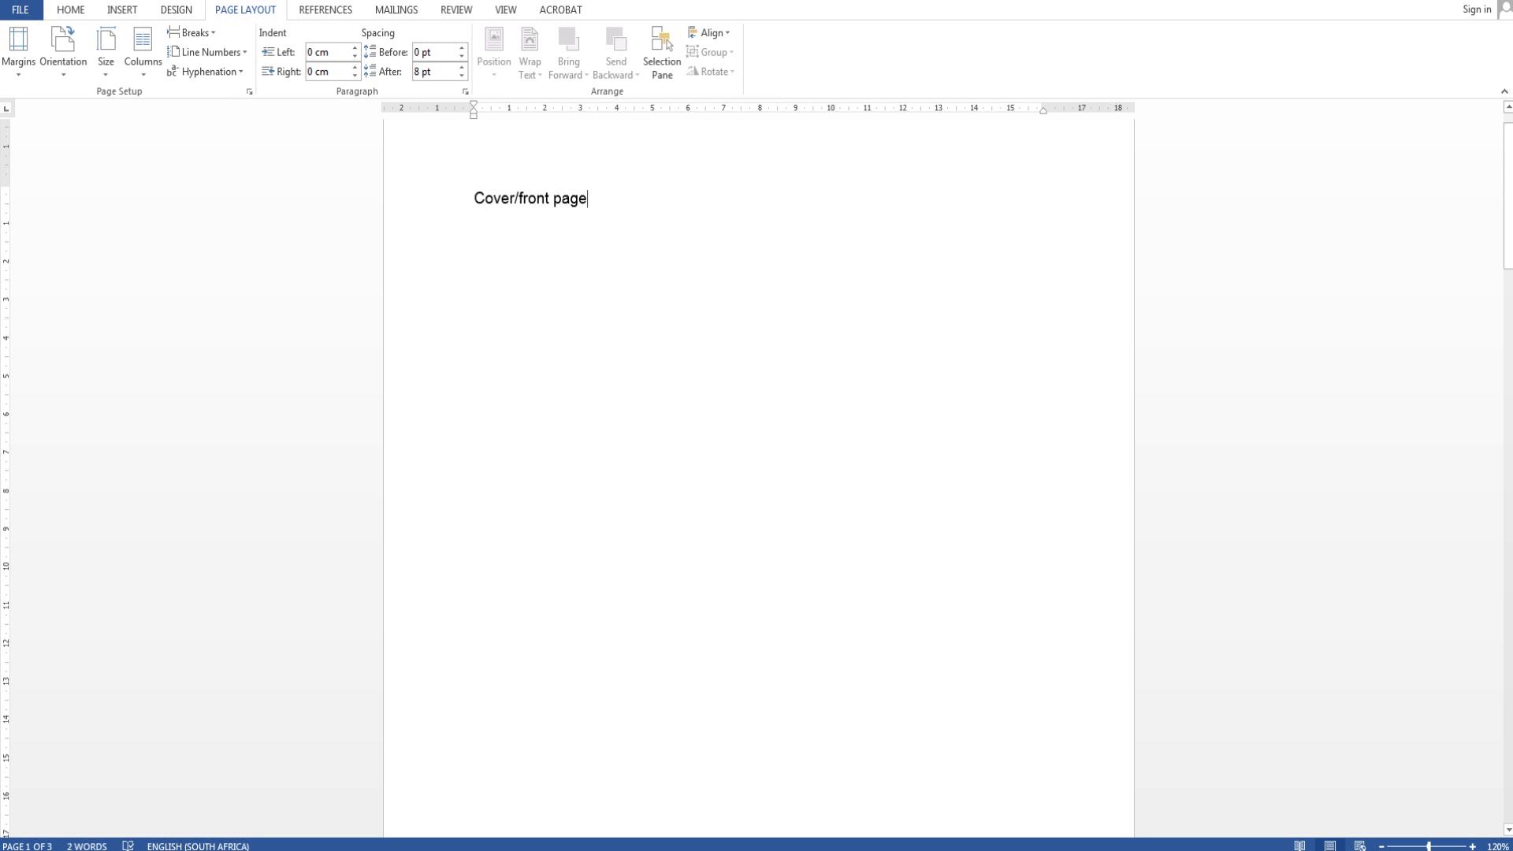
{"action": "scroll", "coordinate": [758, 473], "scroll_direction": "up", "scroll_amount": 3}
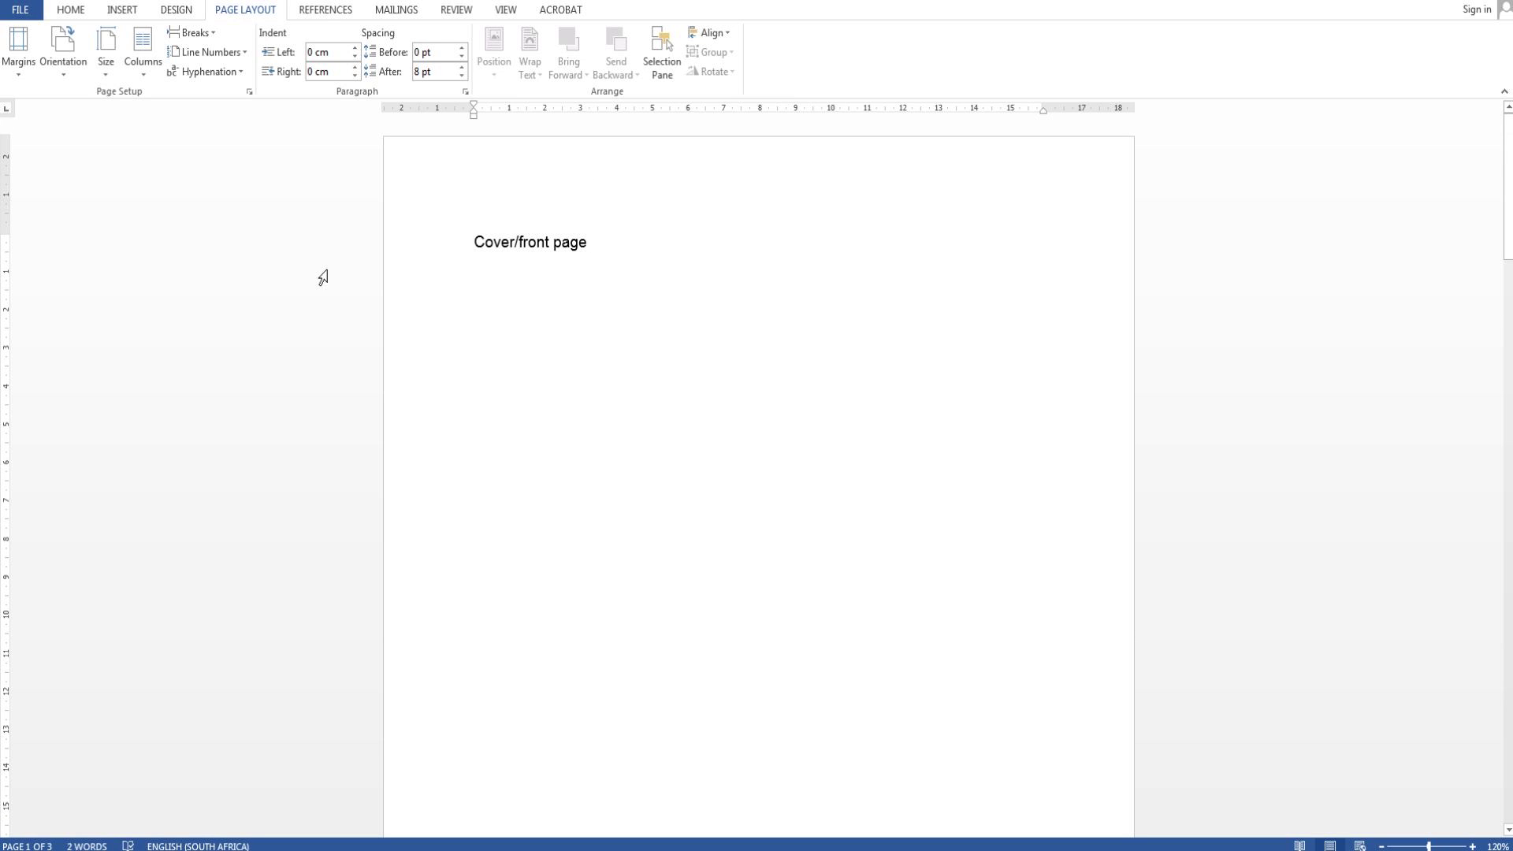
Step: Add Plain Number 2 page numbers centred in the footer of every page
{"action": "left_click", "coordinate": [124, 12]}
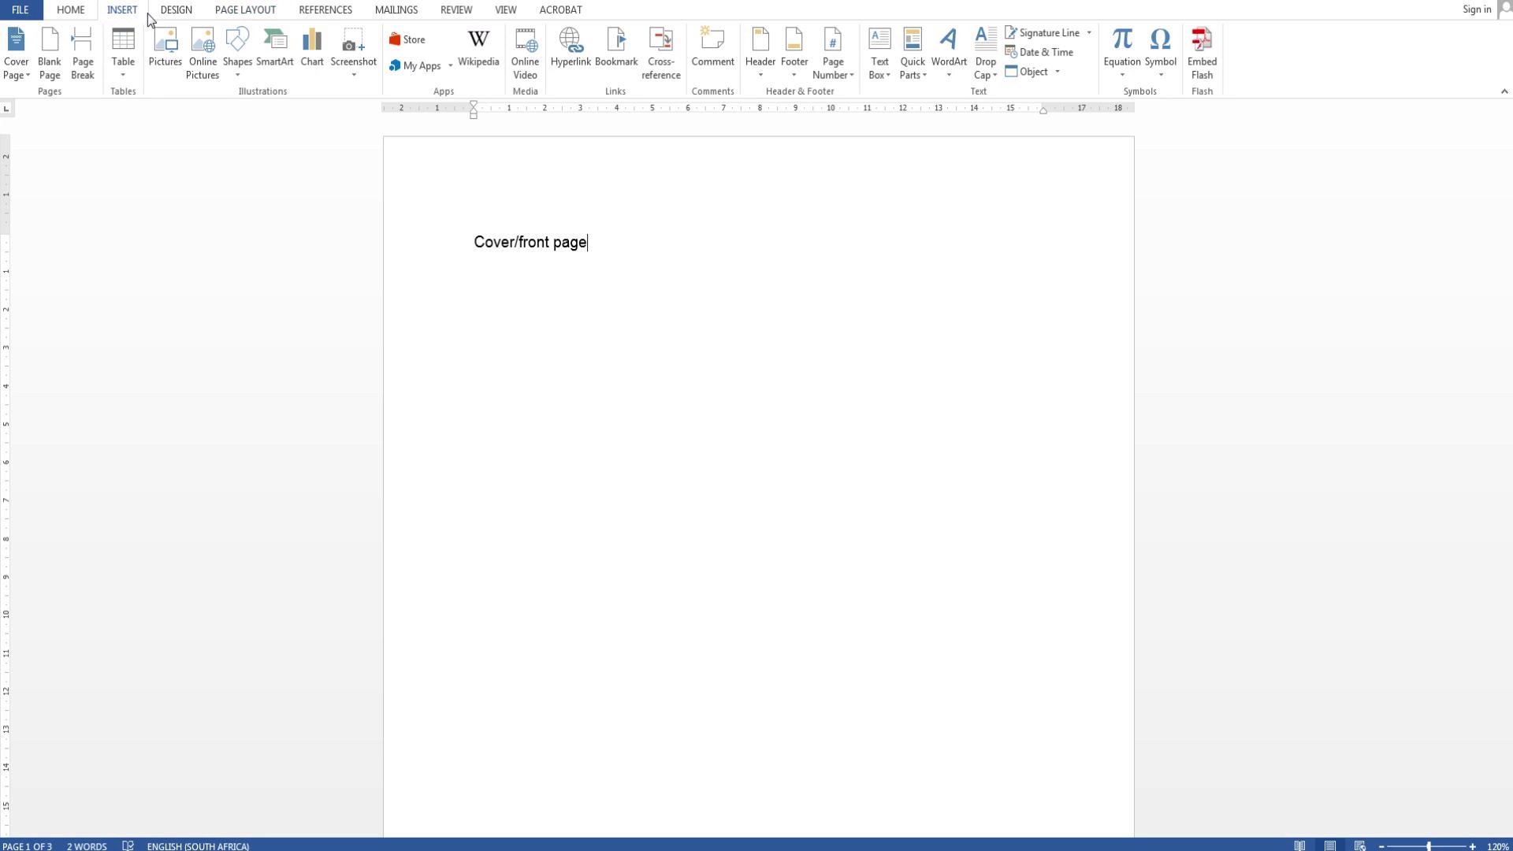
{"action": "left_click", "coordinate": [833, 49]}
{"action": "left_click", "coordinate": [891, 110]}
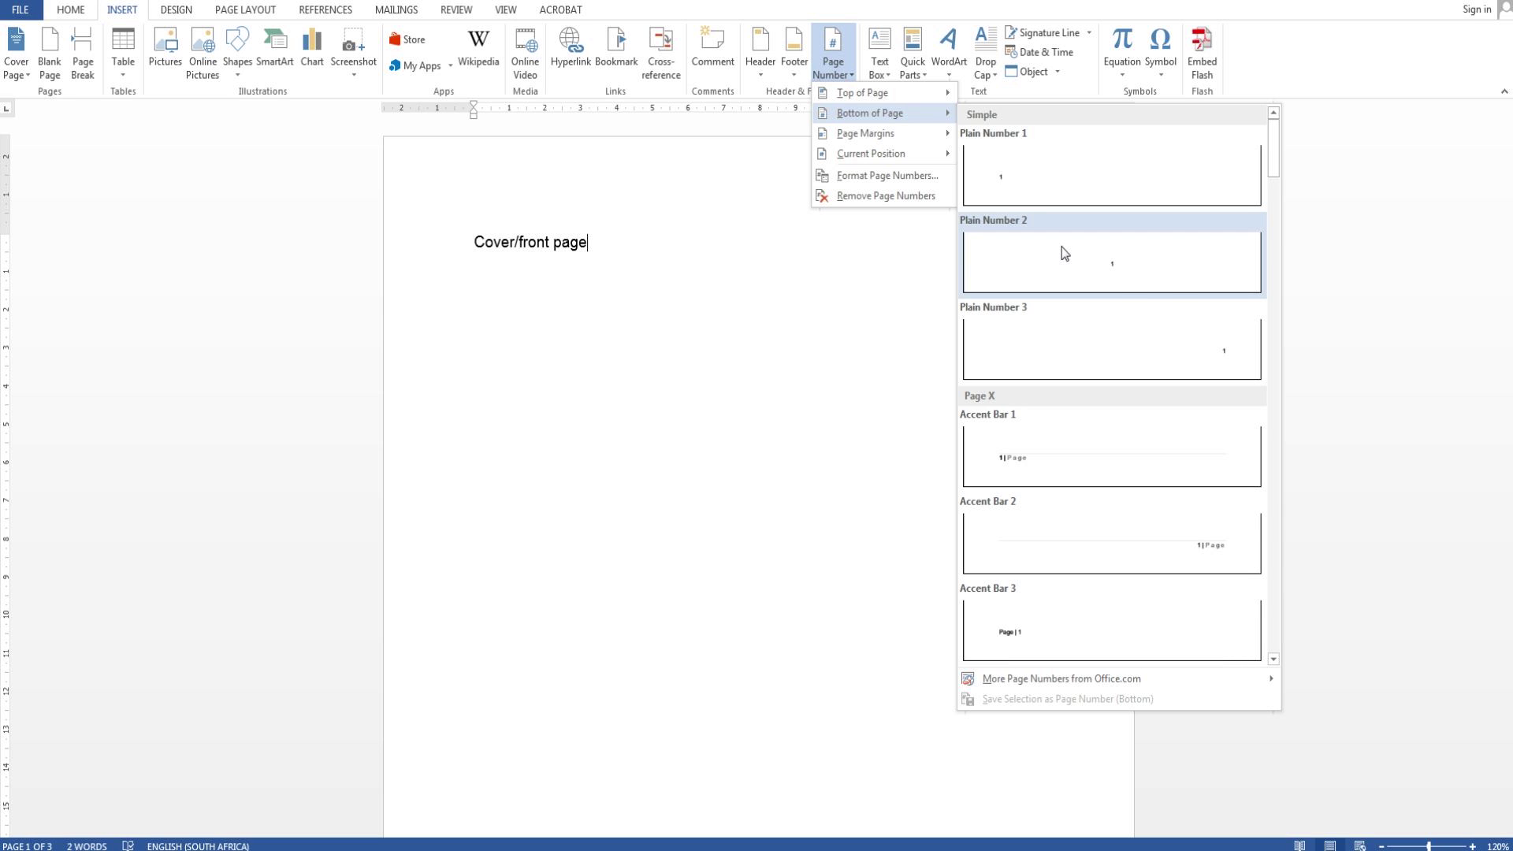
{"action": "left_click", "coordinate": [1061, 247]}
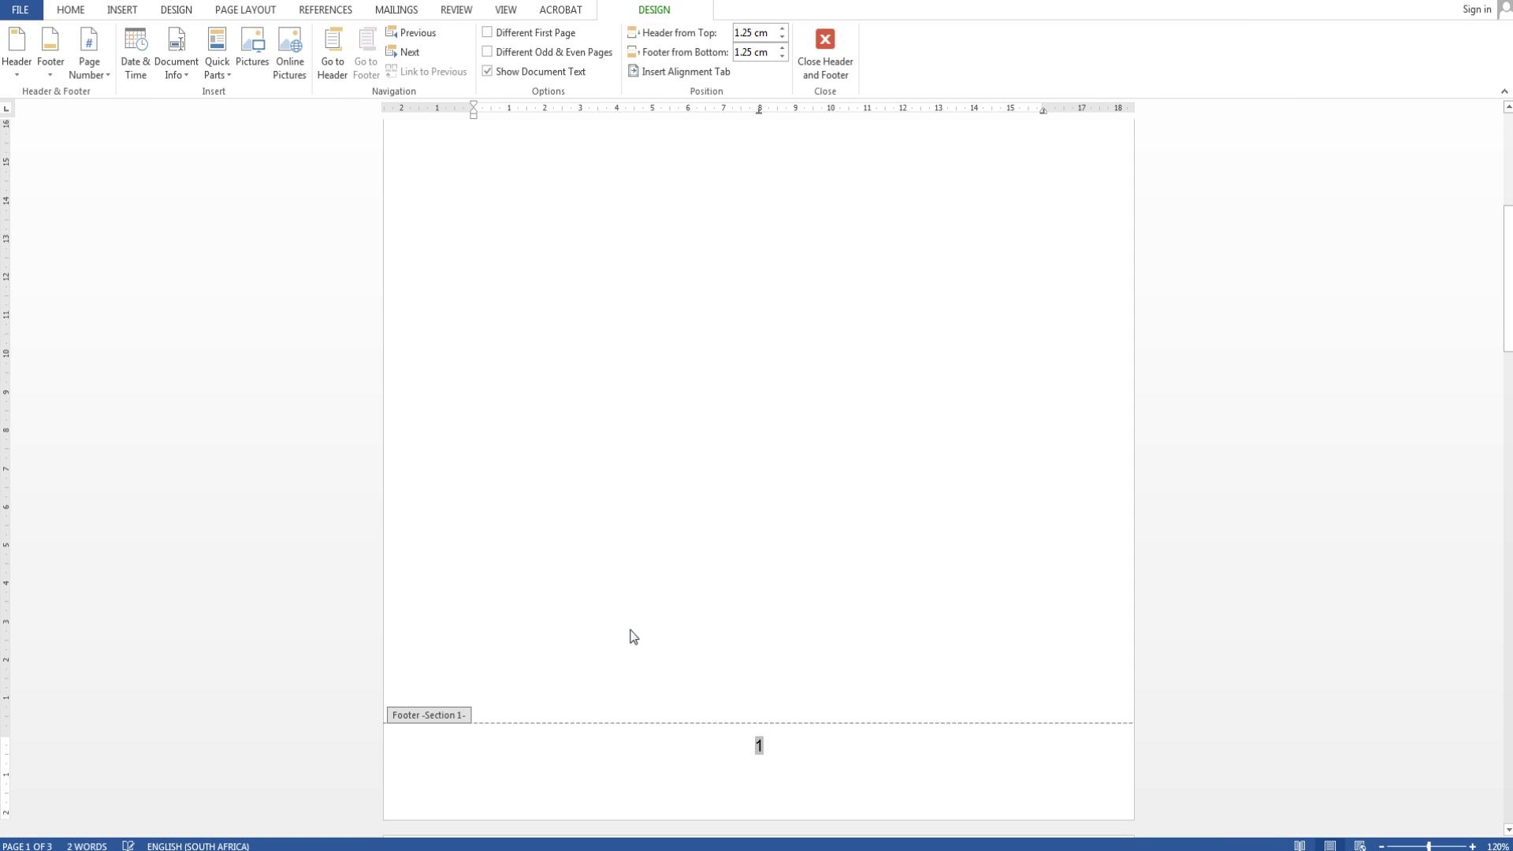
{"action": "scroll", "coordinate": [633, 636], "scroll_direction": "down", "scroll_amount": 10}
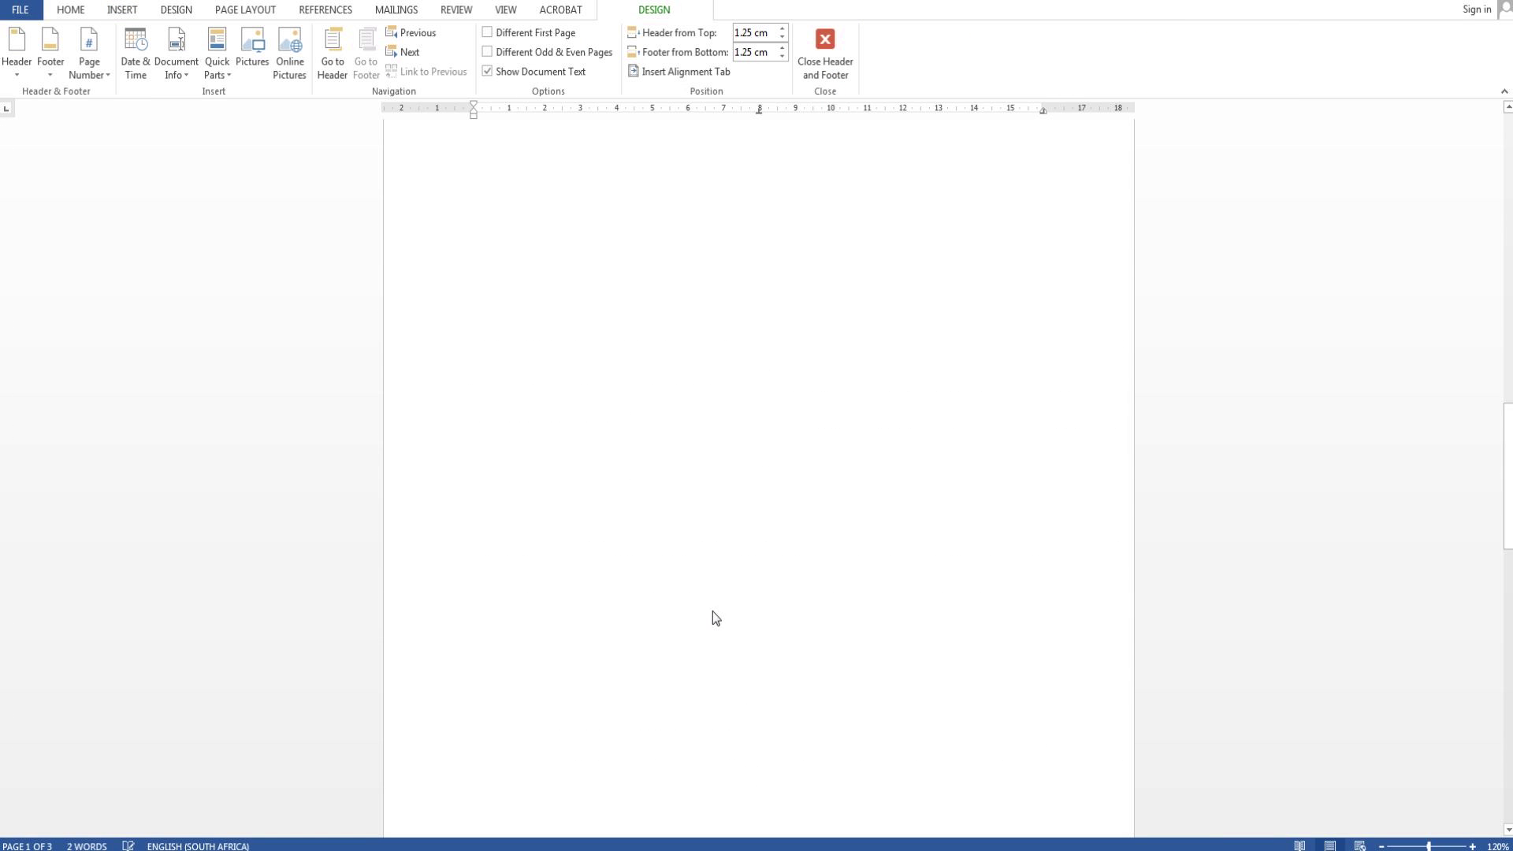
{"action": "scroll", "coordinate": [717, 607], "scroll_direction": "down", "scroll_amount": 15}
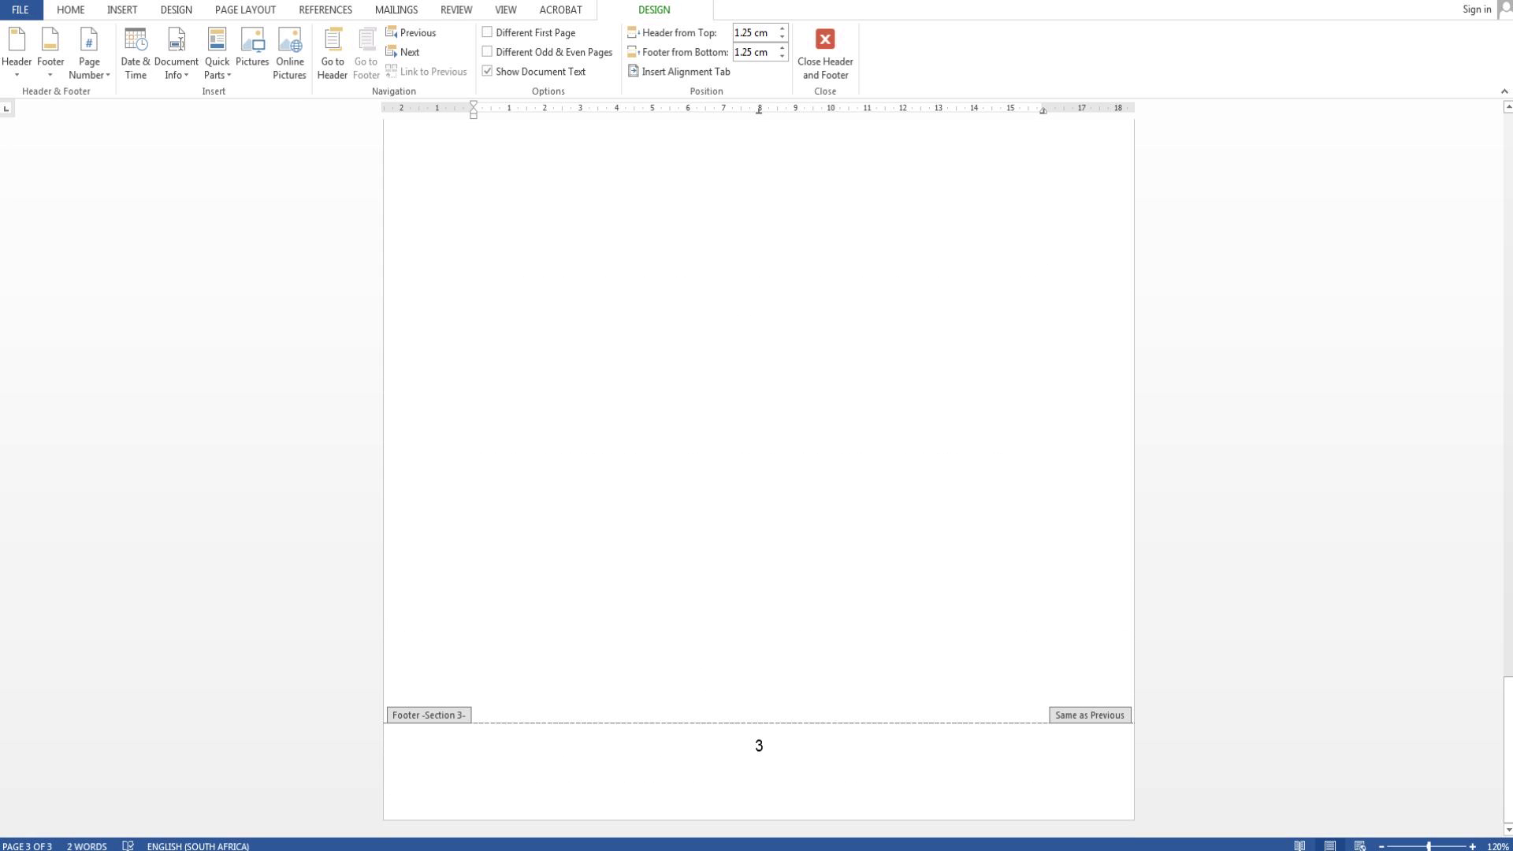
Step: Edit the page 3 footer and unlink it from the previous section
{"action": "double_click", "coordinate": [759, 746]}
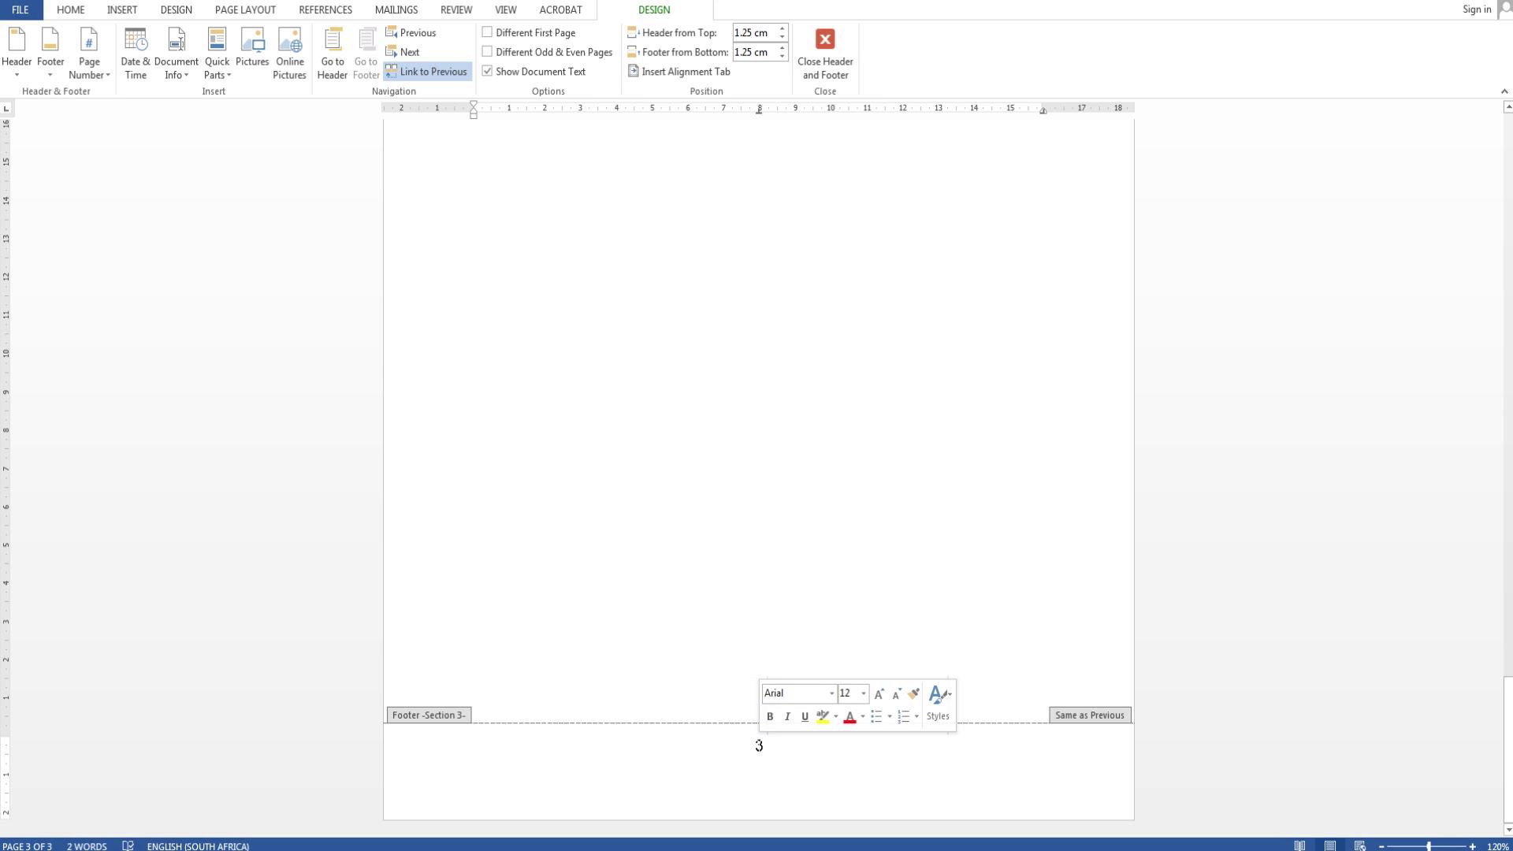
{"action": "left_click", "coordinate": [759, 745]}
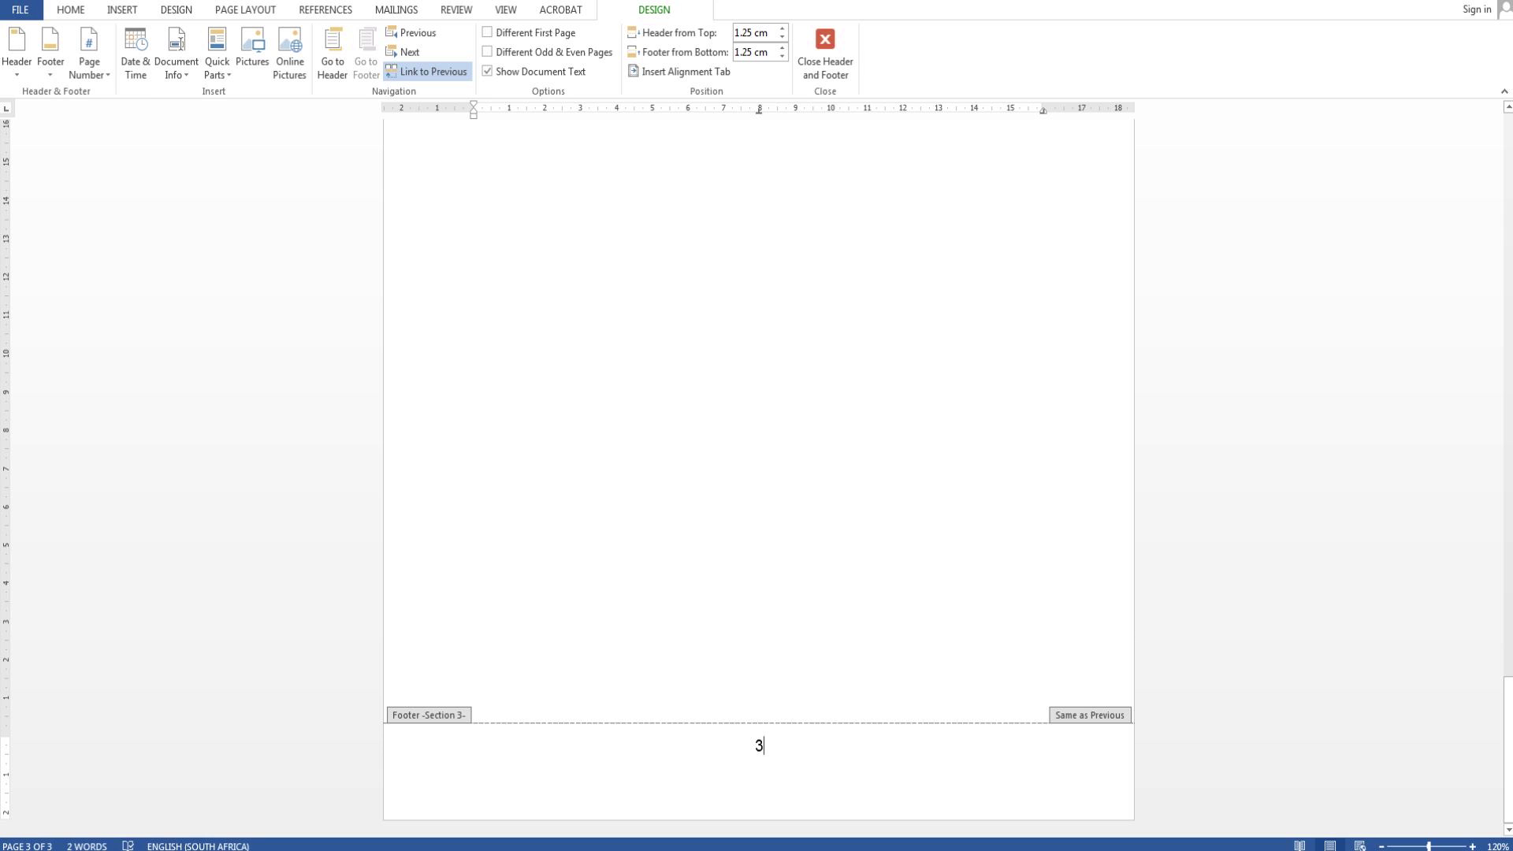
{"action": "type", "text": "f"}
{"action": "key", "text": "BackSpace"}
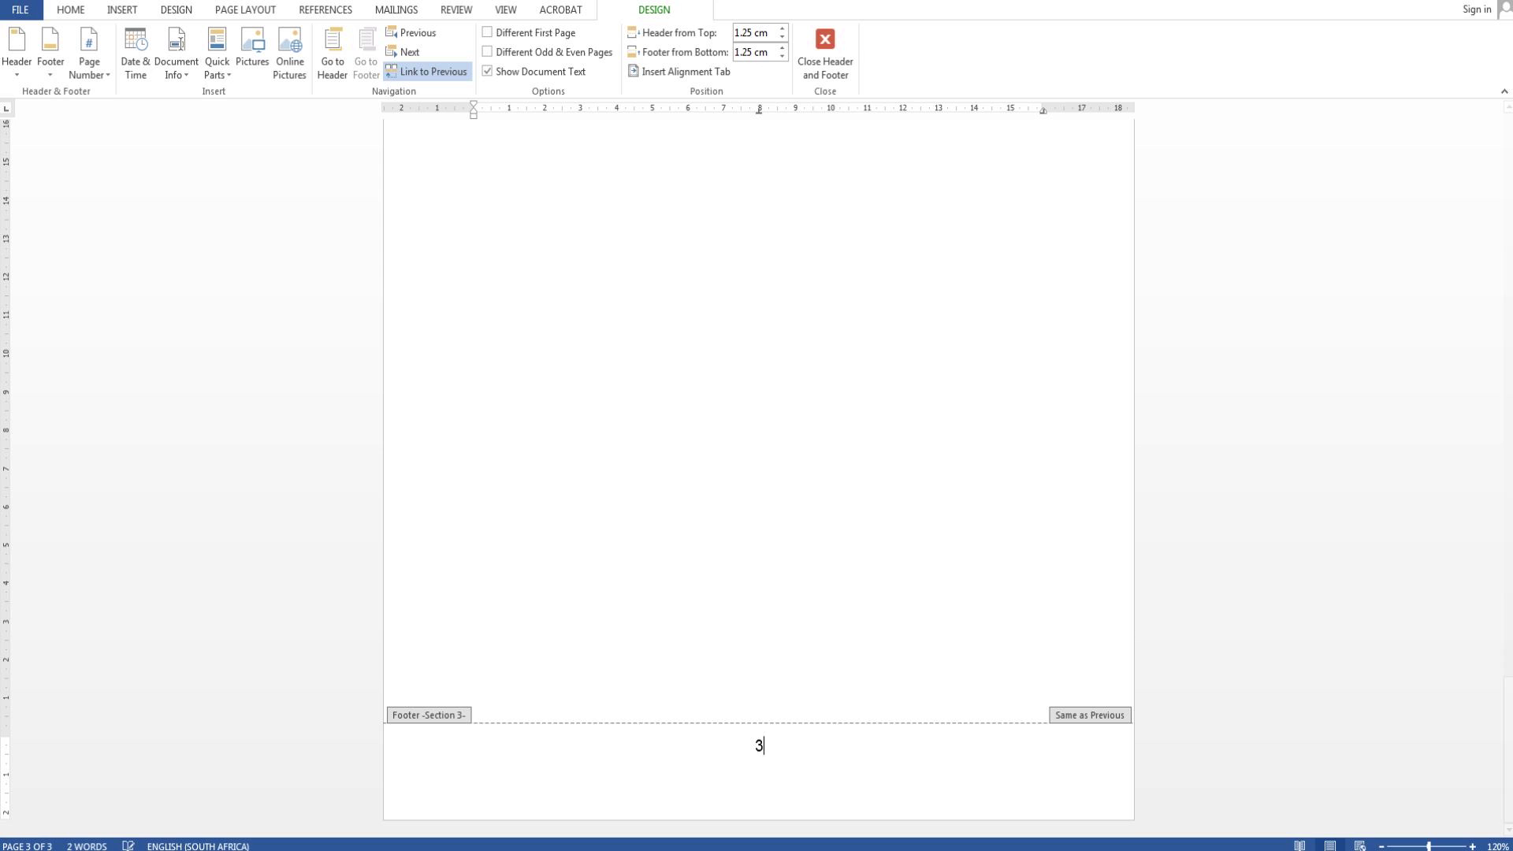
{"action": "left_click", "coordinate": [426, 72]}
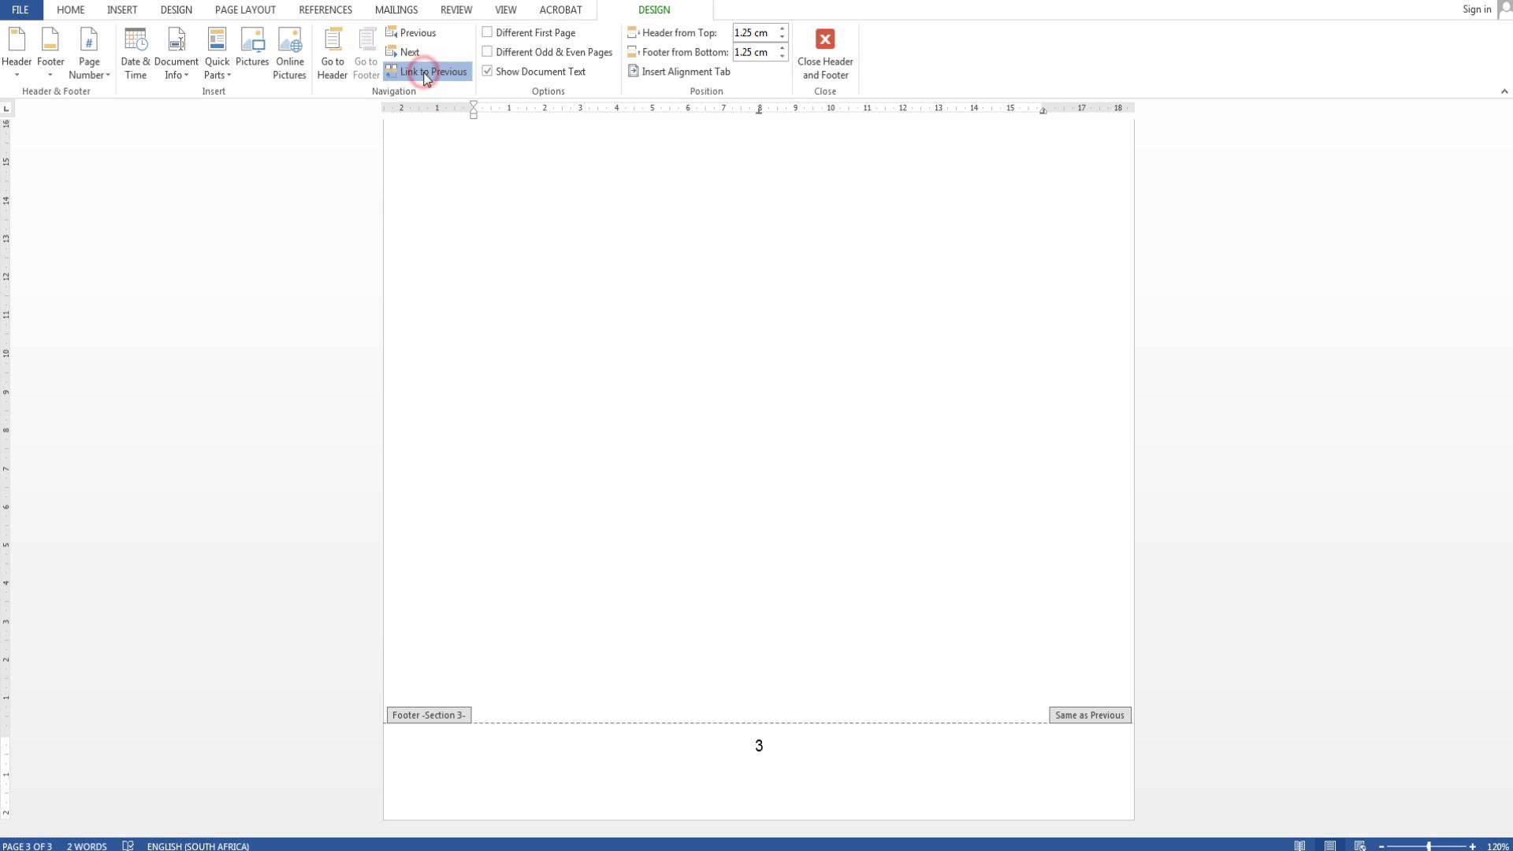
Step: Set section 3's page numbering to restart at 1 in Format Page Numbers
{"action": "right_click", "coordinate": [757, 744]}
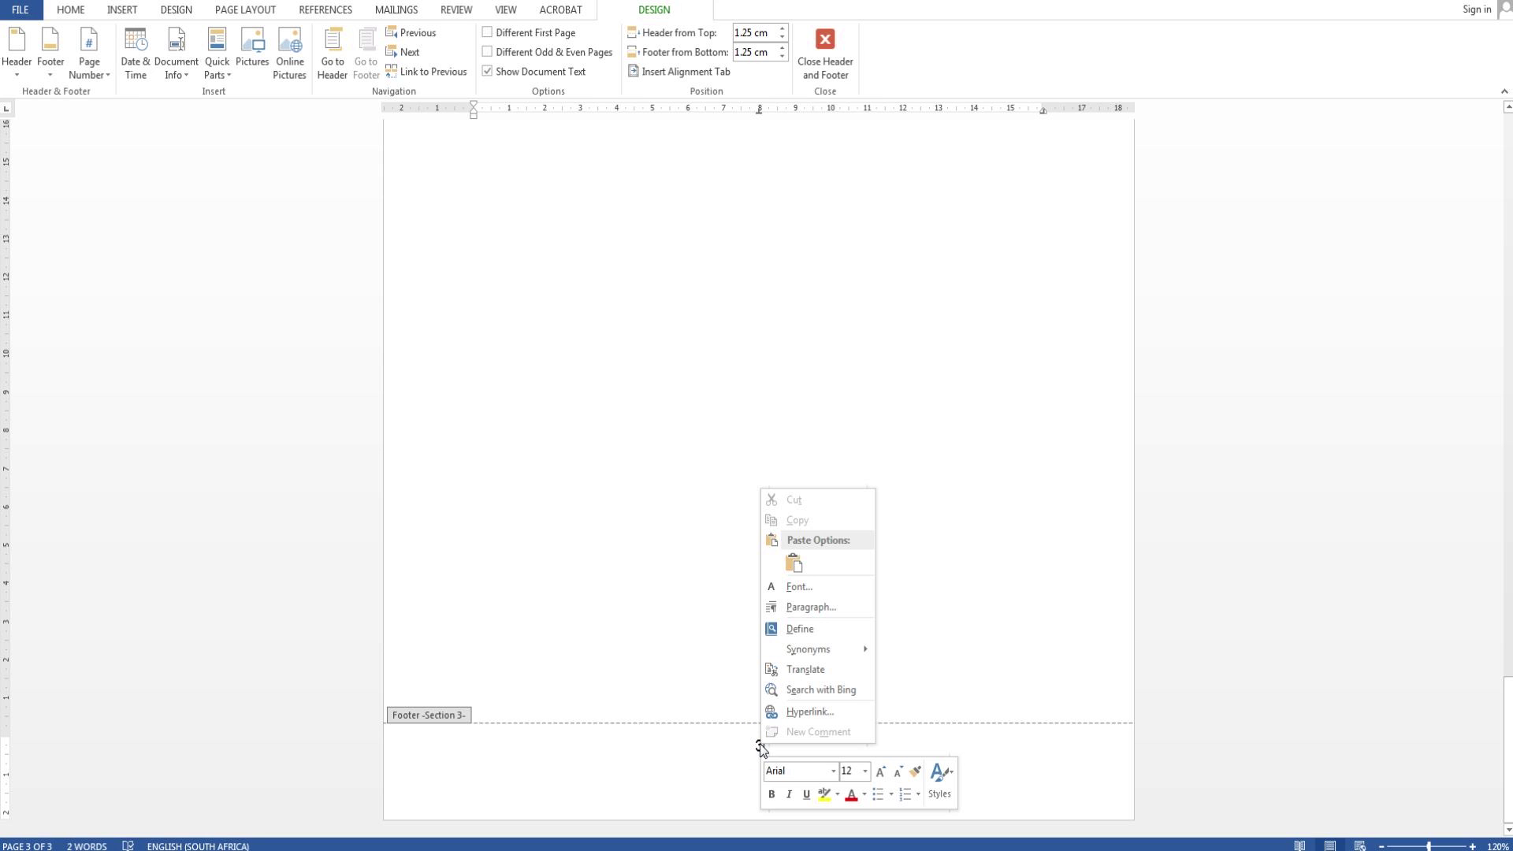
{"action": "left_click", "coordinate": [756, 745]}
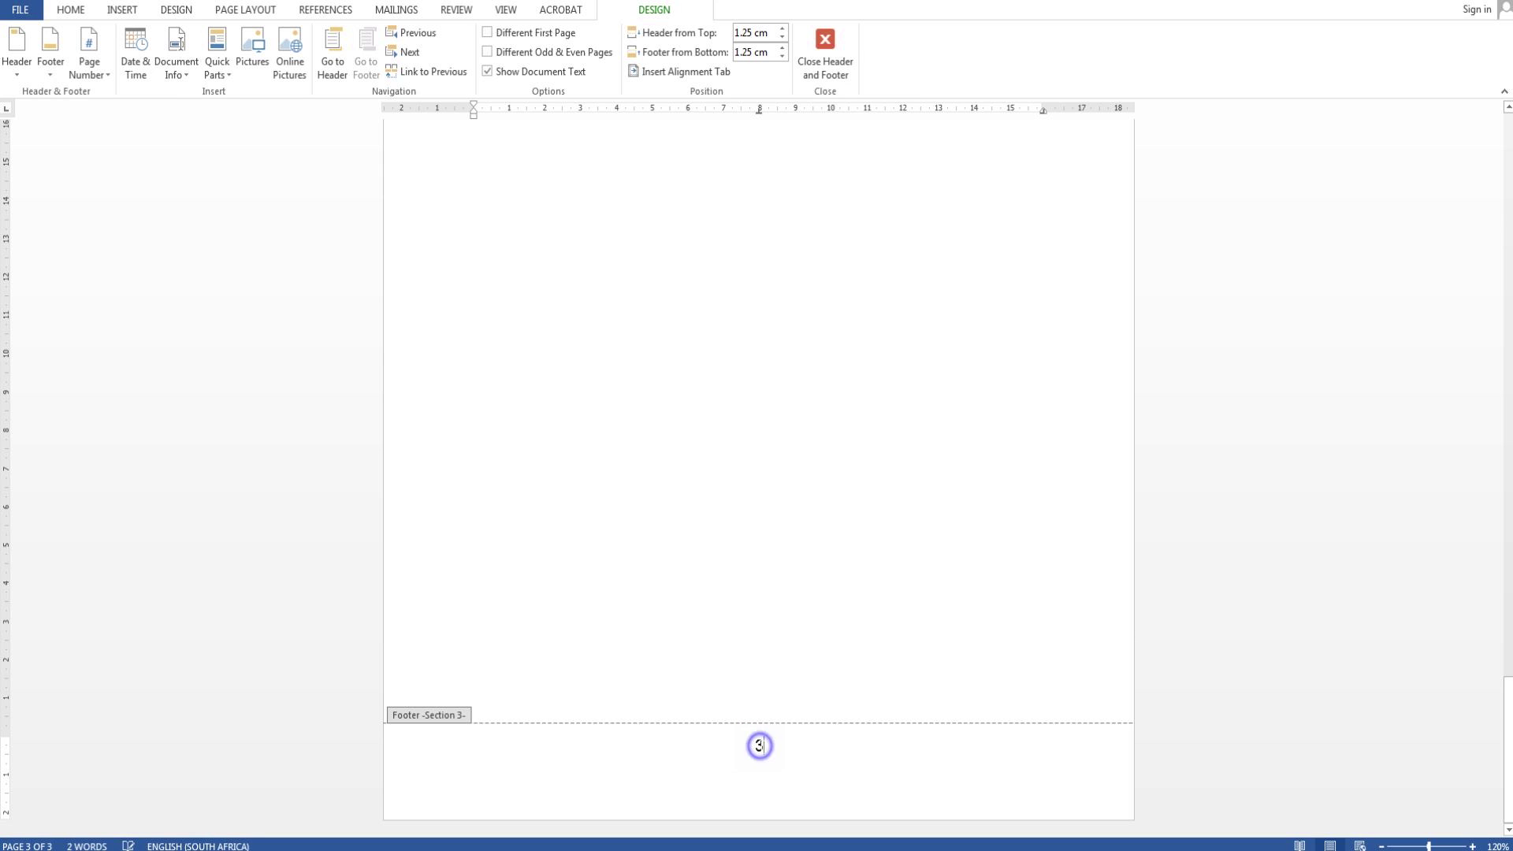
{"action": "right_click", "coordinate": [756, 745]}
{"action": "left_click", "coordinate": [756, 746]}
{"action": "double_click", "coordinate": [757, 746]}
{"action": "right_click", "coordinate": [759, 745]}
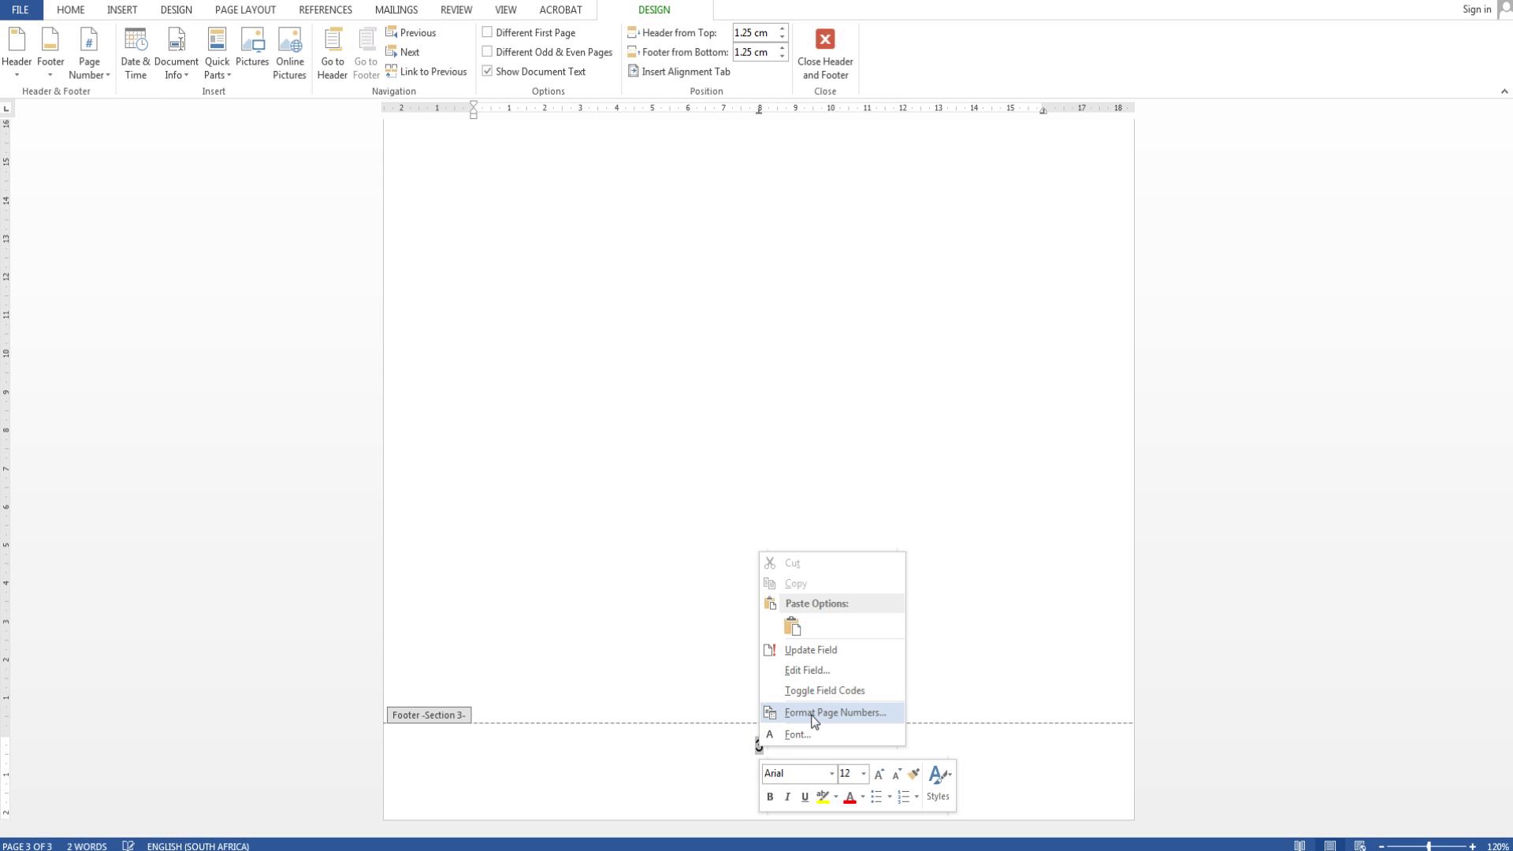
{"action": "left_click", "coordinate": [815, 714]}
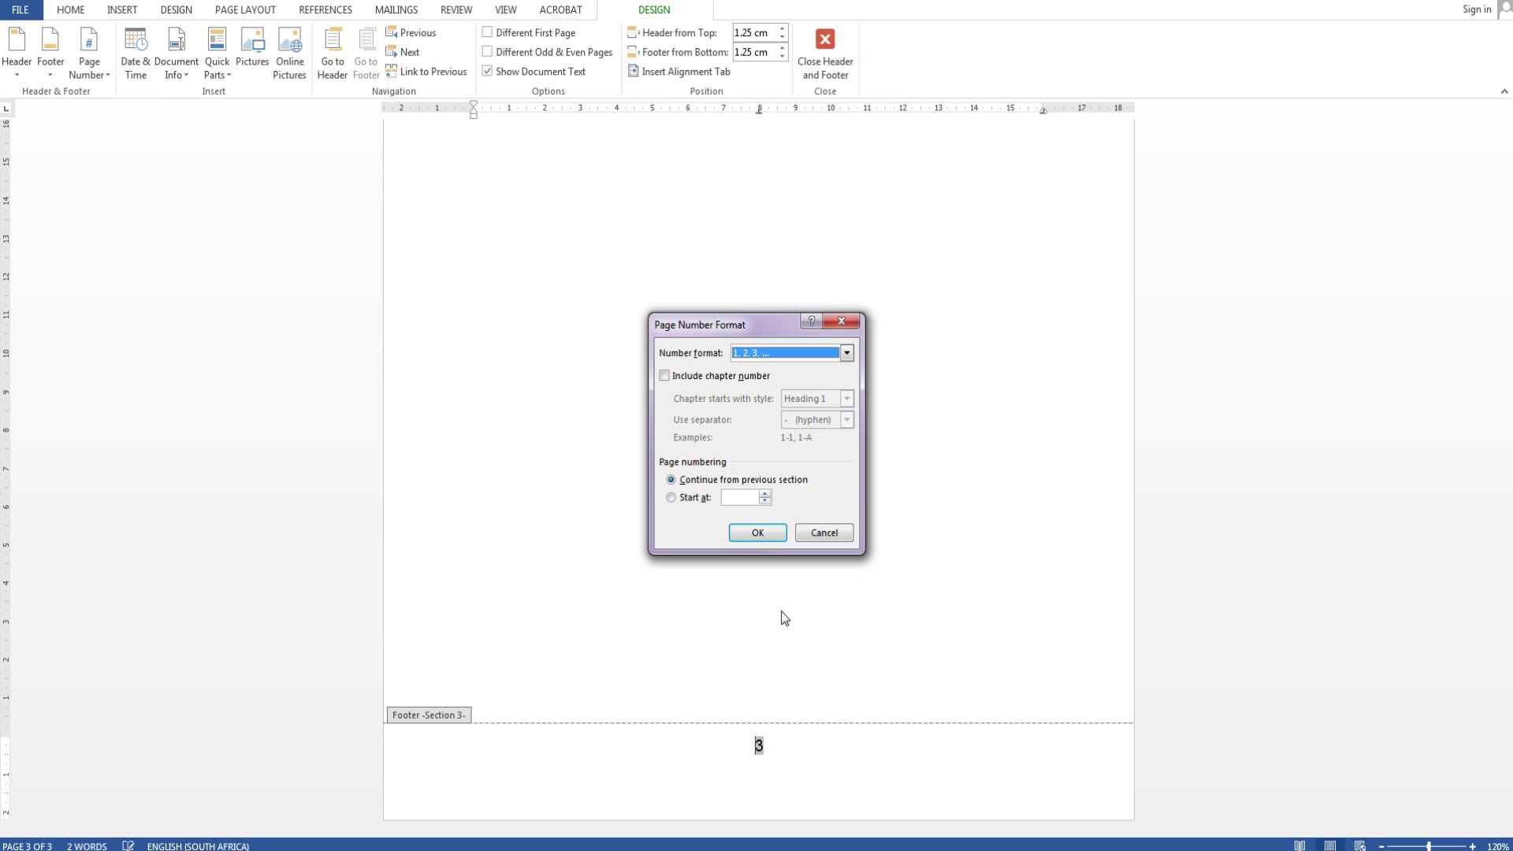
{"action": "left_click", "coordinate": [685, 498]}
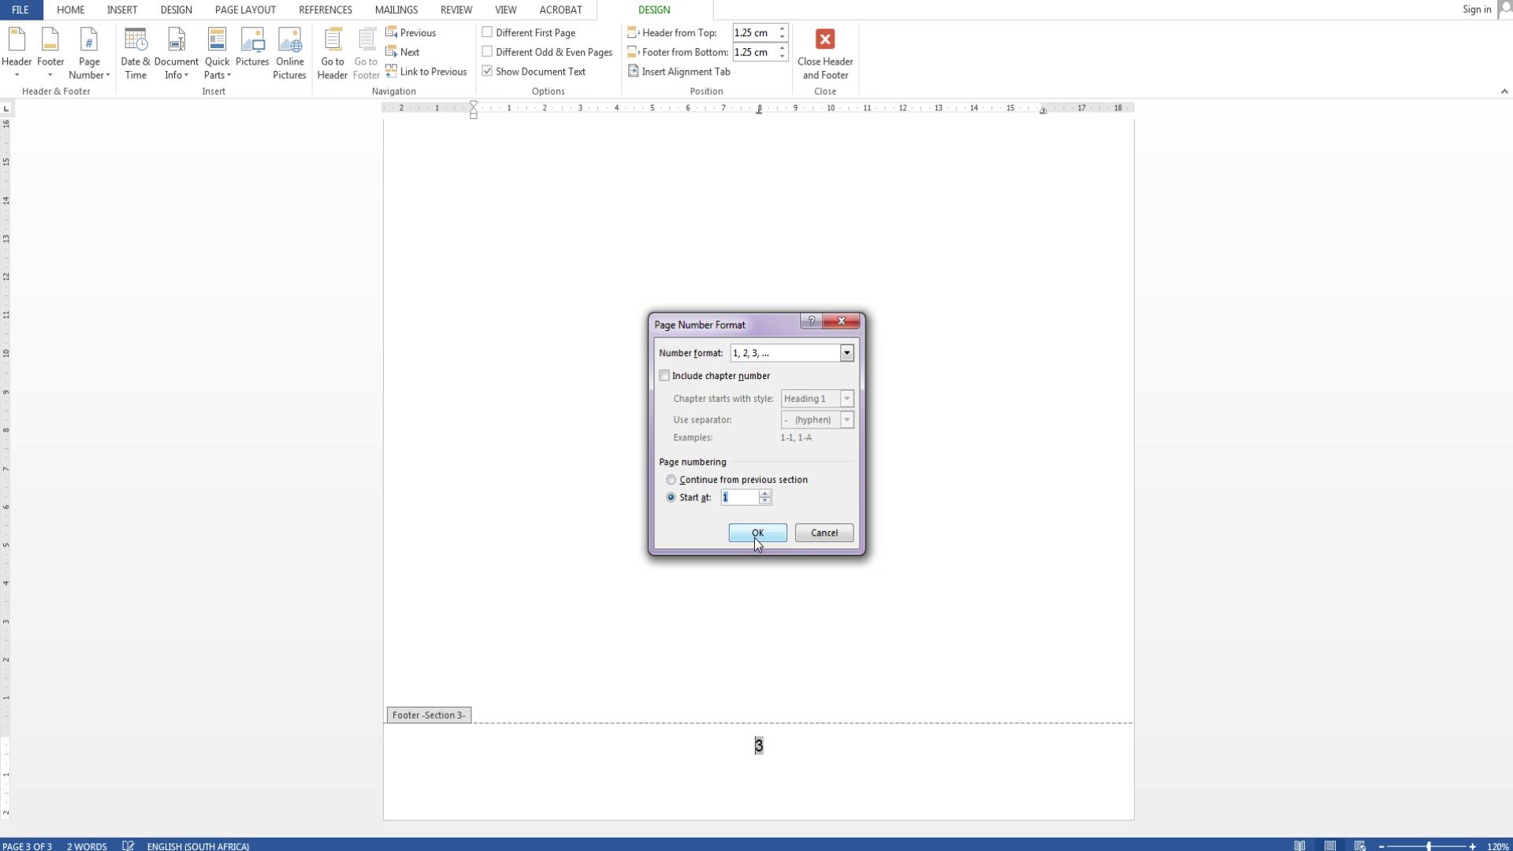
{"action": "left_click", "coordinate": [757, 534]}
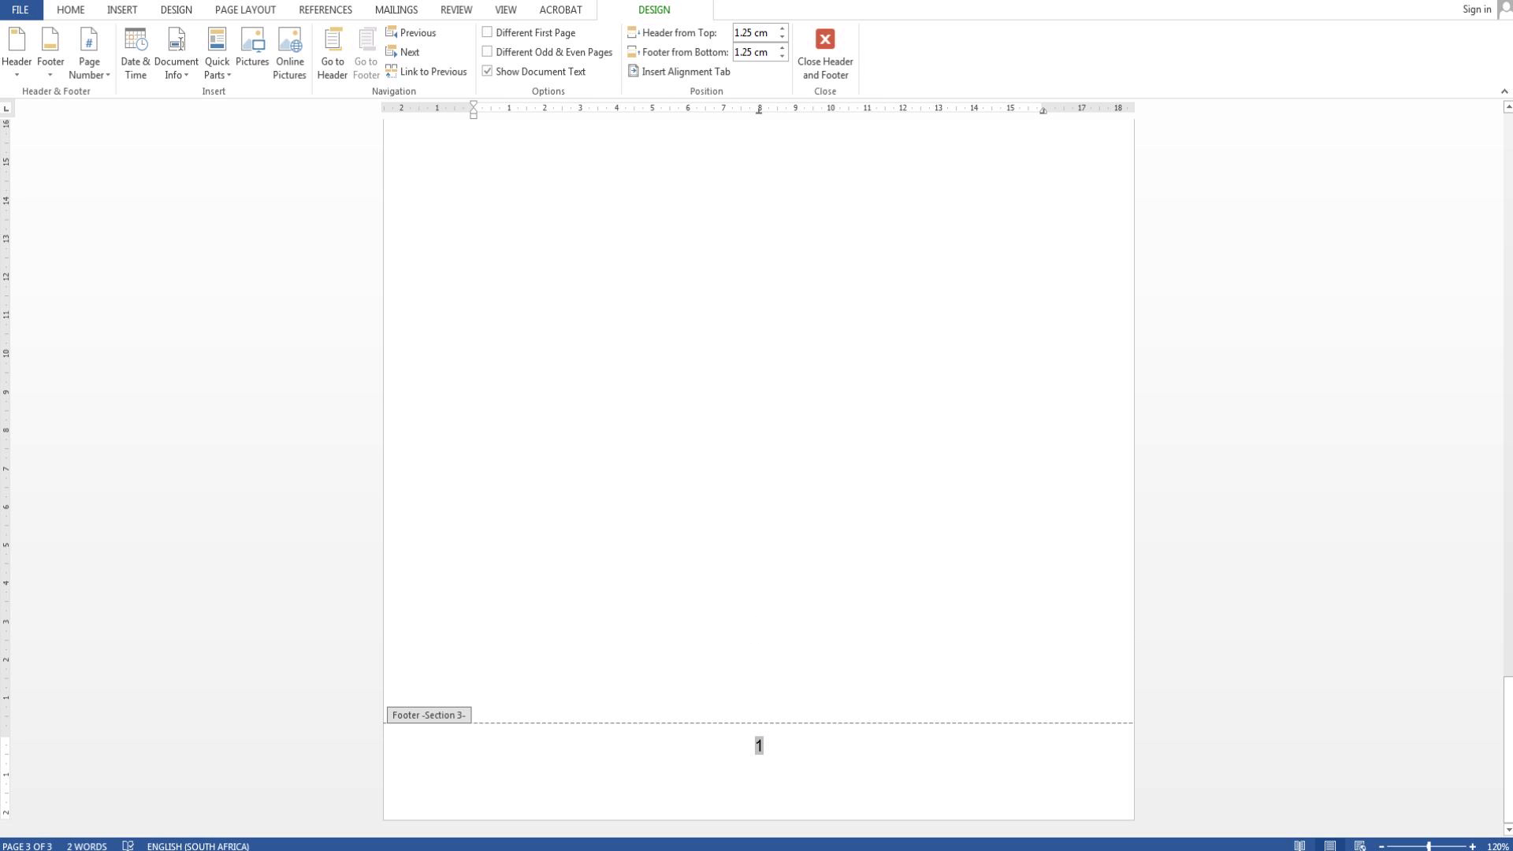
Step: Unlink the section 2 footer and number it in lowercase roman numerals starting at i
{"action": "scroll", "coordinate": [750, 702], "scroll_direction": "up", "scroll_amount": 10}
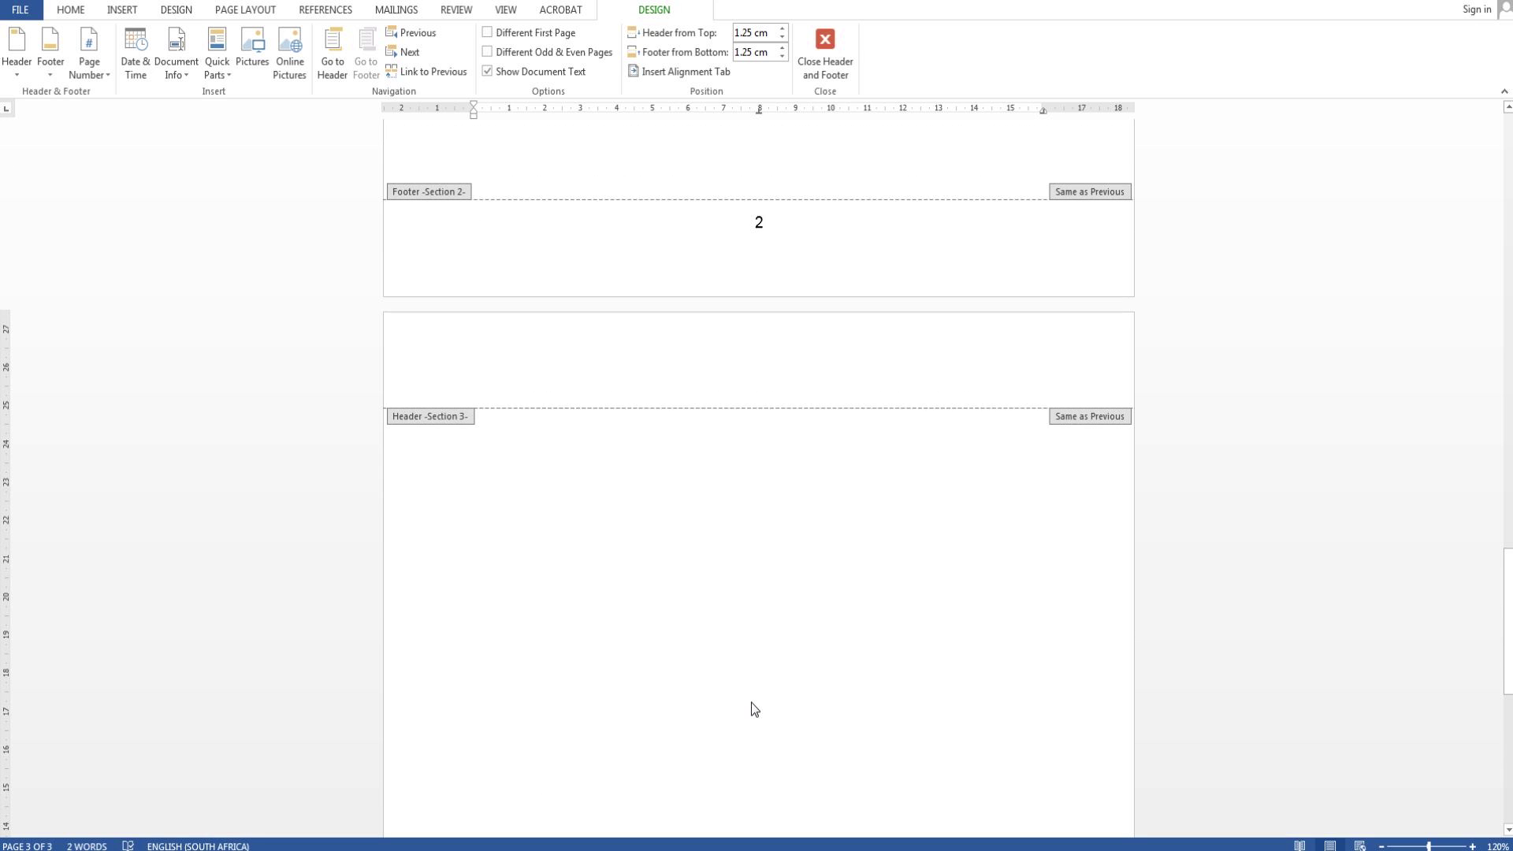
{"action": "scroll", "coordinate": [730, 504], "scroll_direction": "up", "scroll_amount": 3}
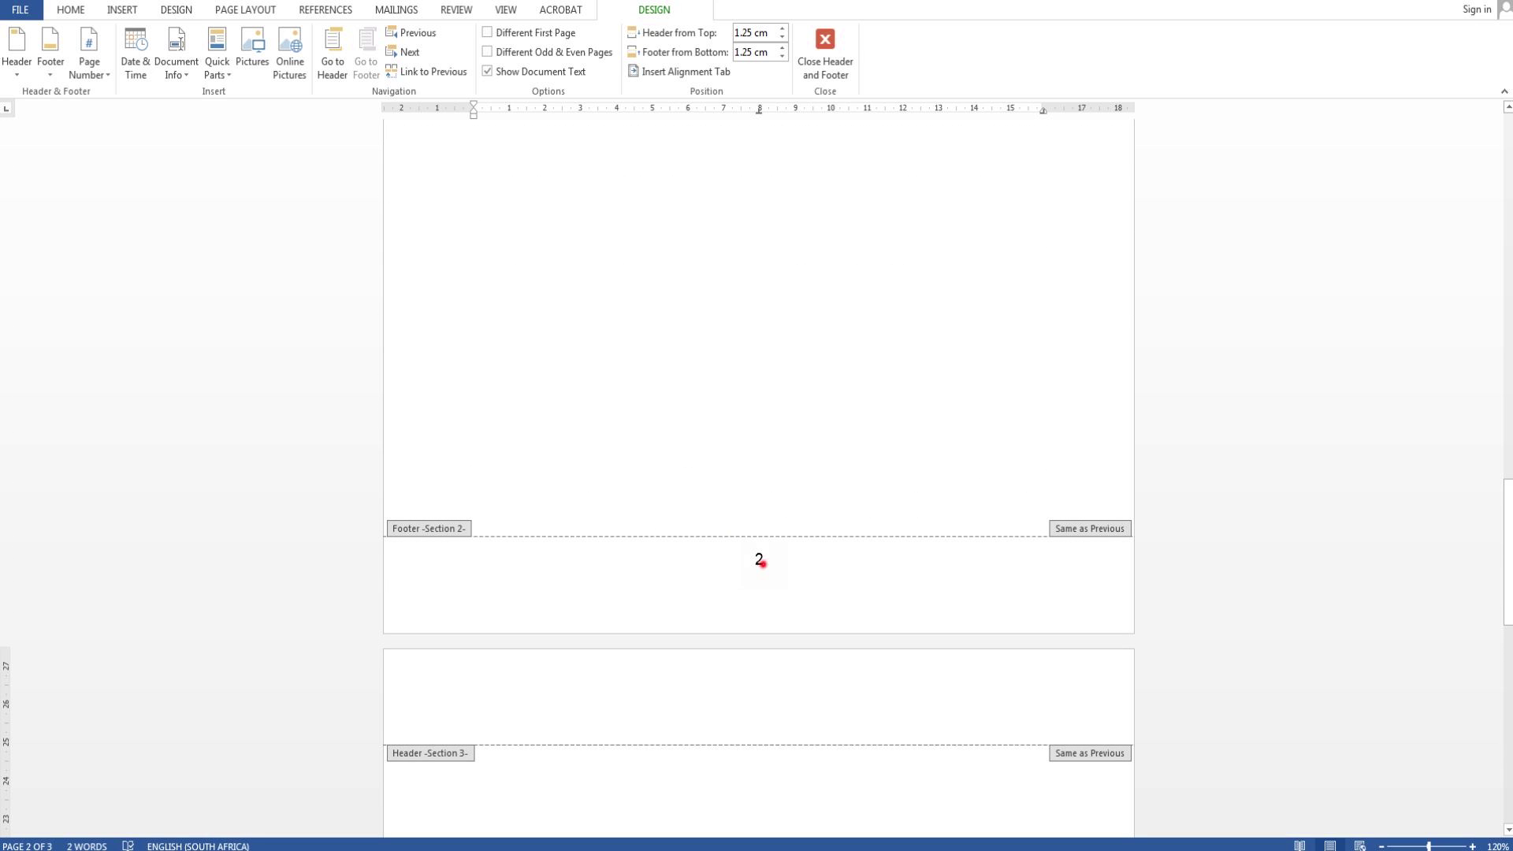
{"action": "left_click", "coordinate": [759, 560]}
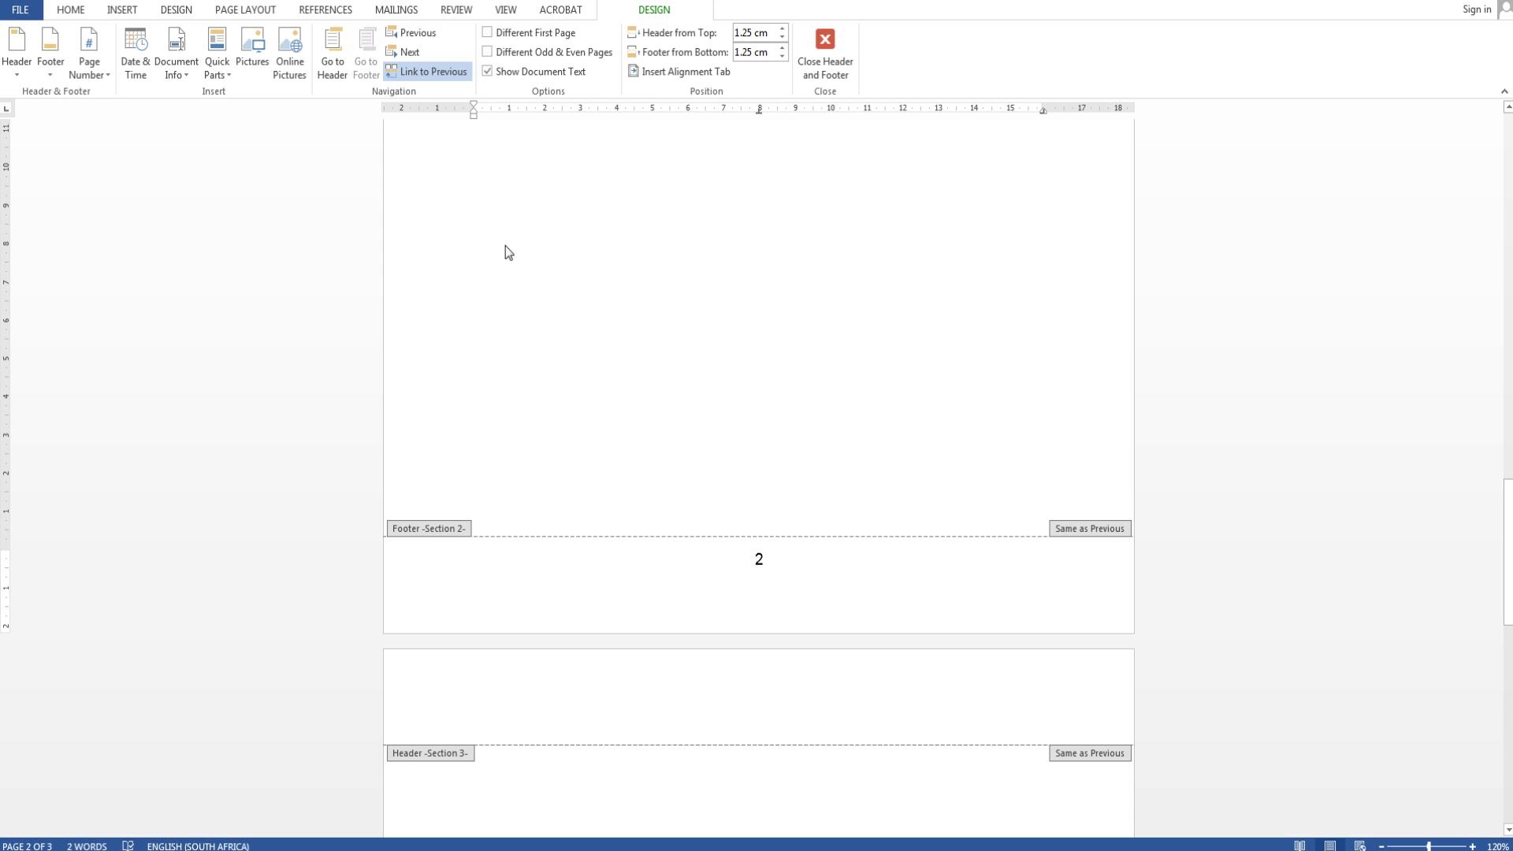
{"action": "left_click", "coordinate": [408, 74]}
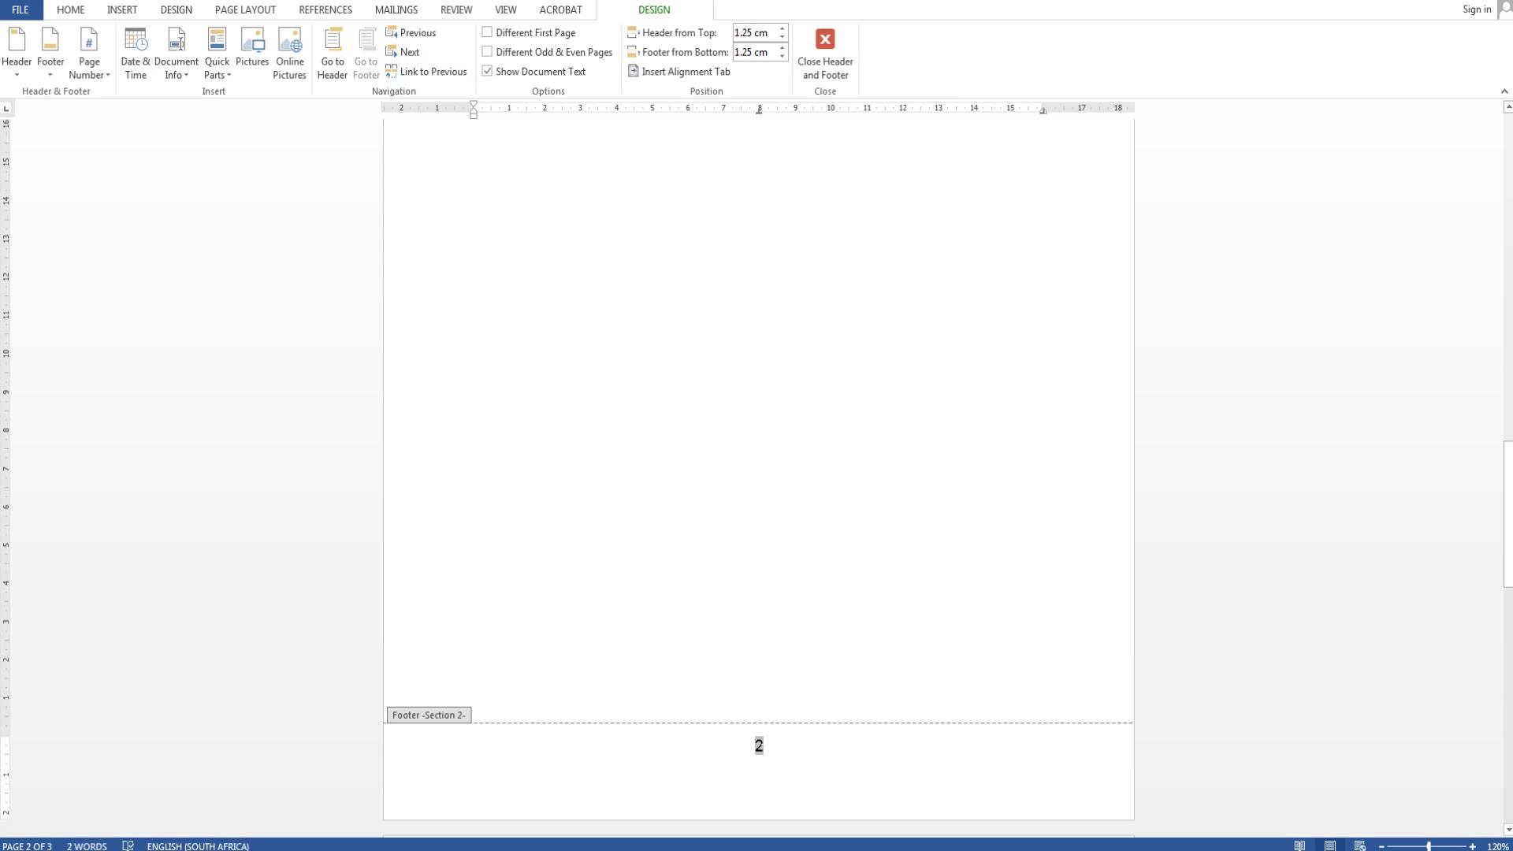
{"action": "right_click", "coordinate": [760, 746]}
{"action": "left_click", "coordinate": [822, 709]}
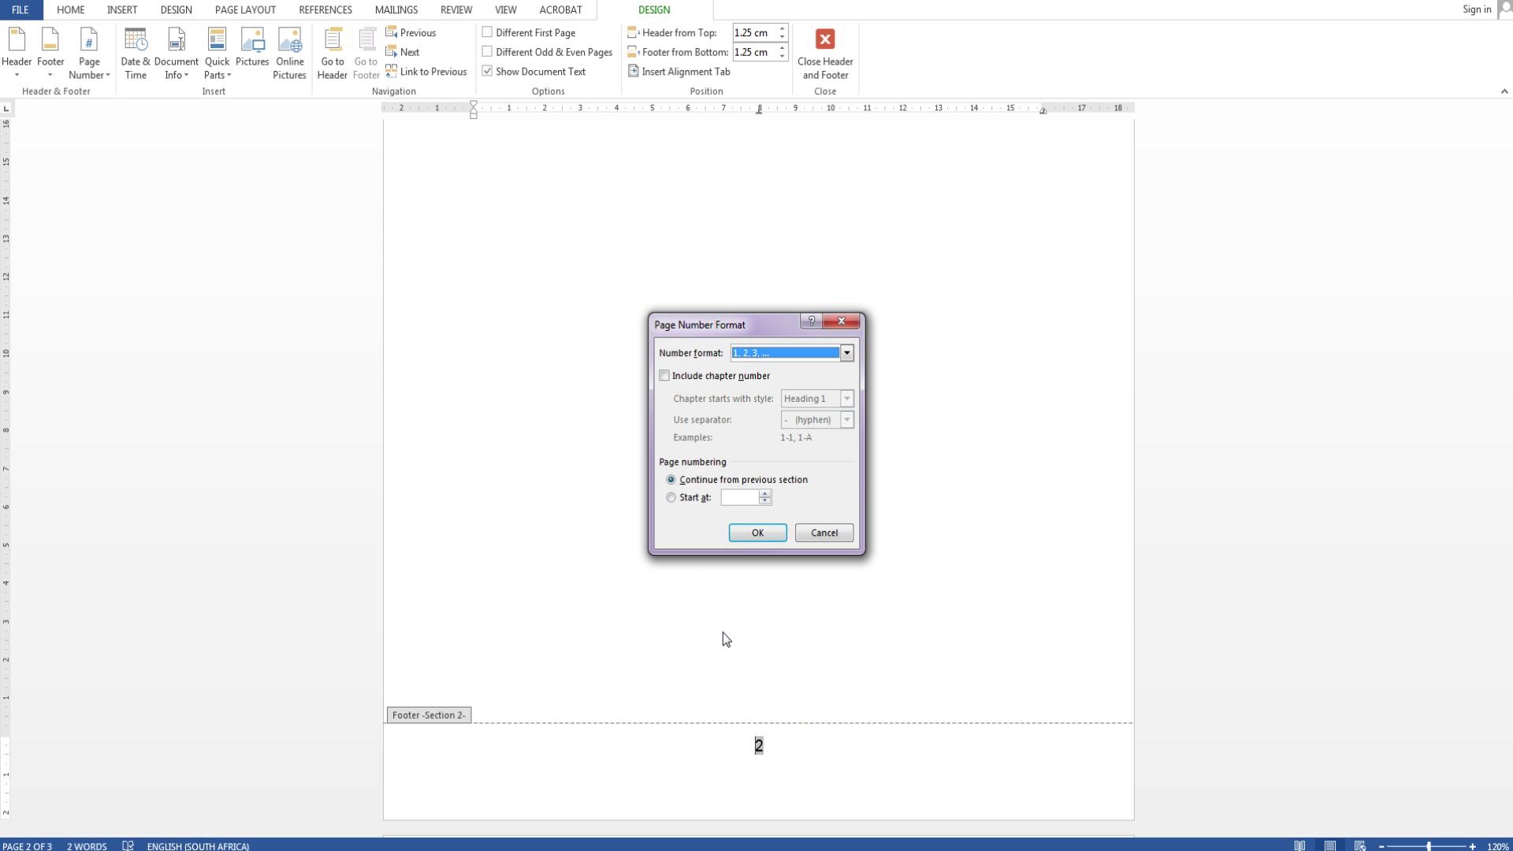
{"action": "left_click", "coordinate": [693, 501]}
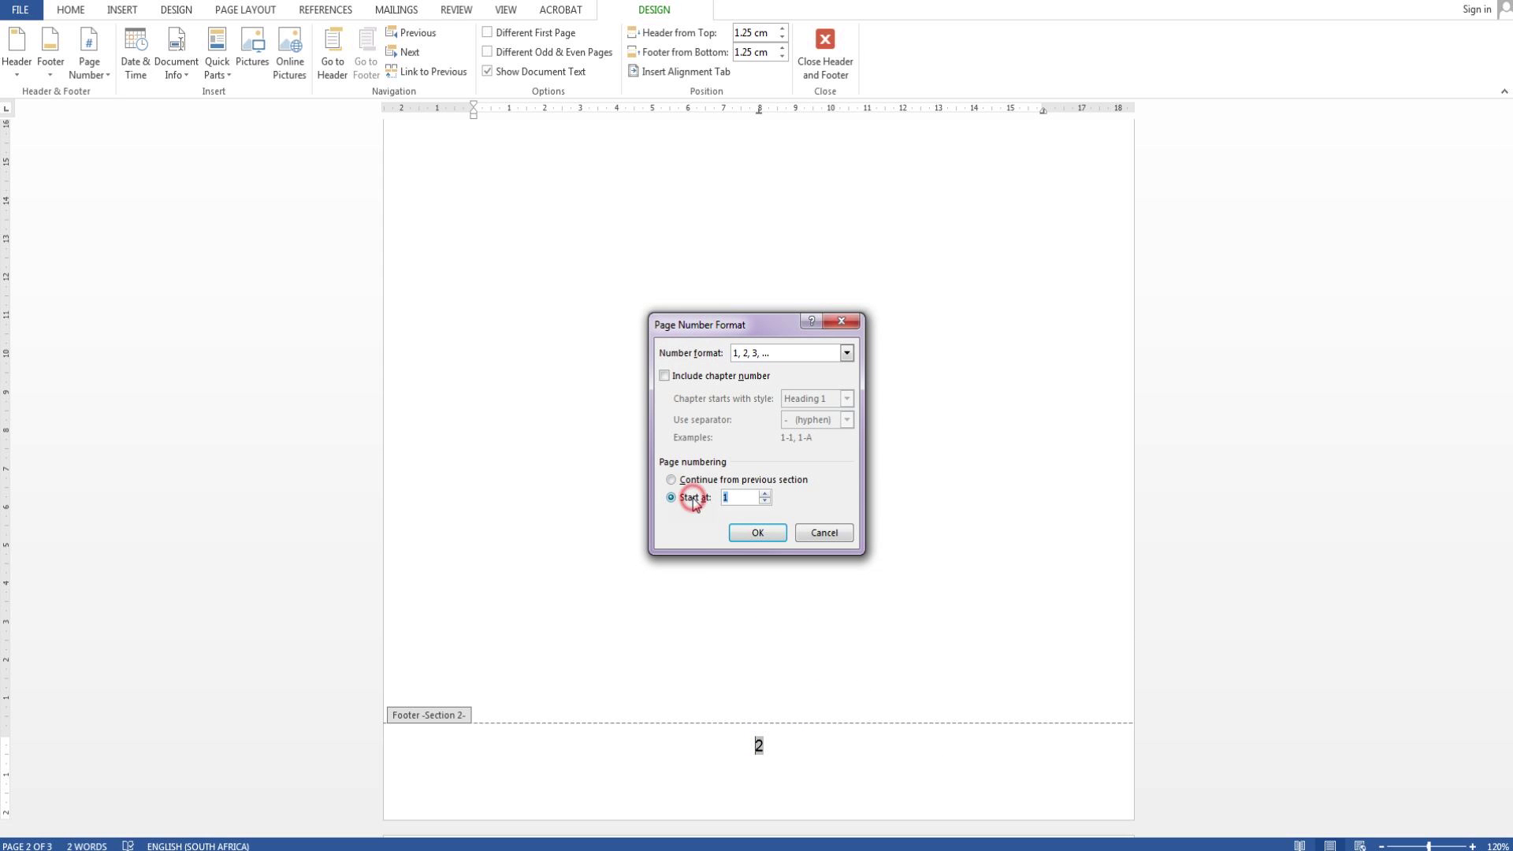
{"action": "left_click", "coordinate": [787, 352]}
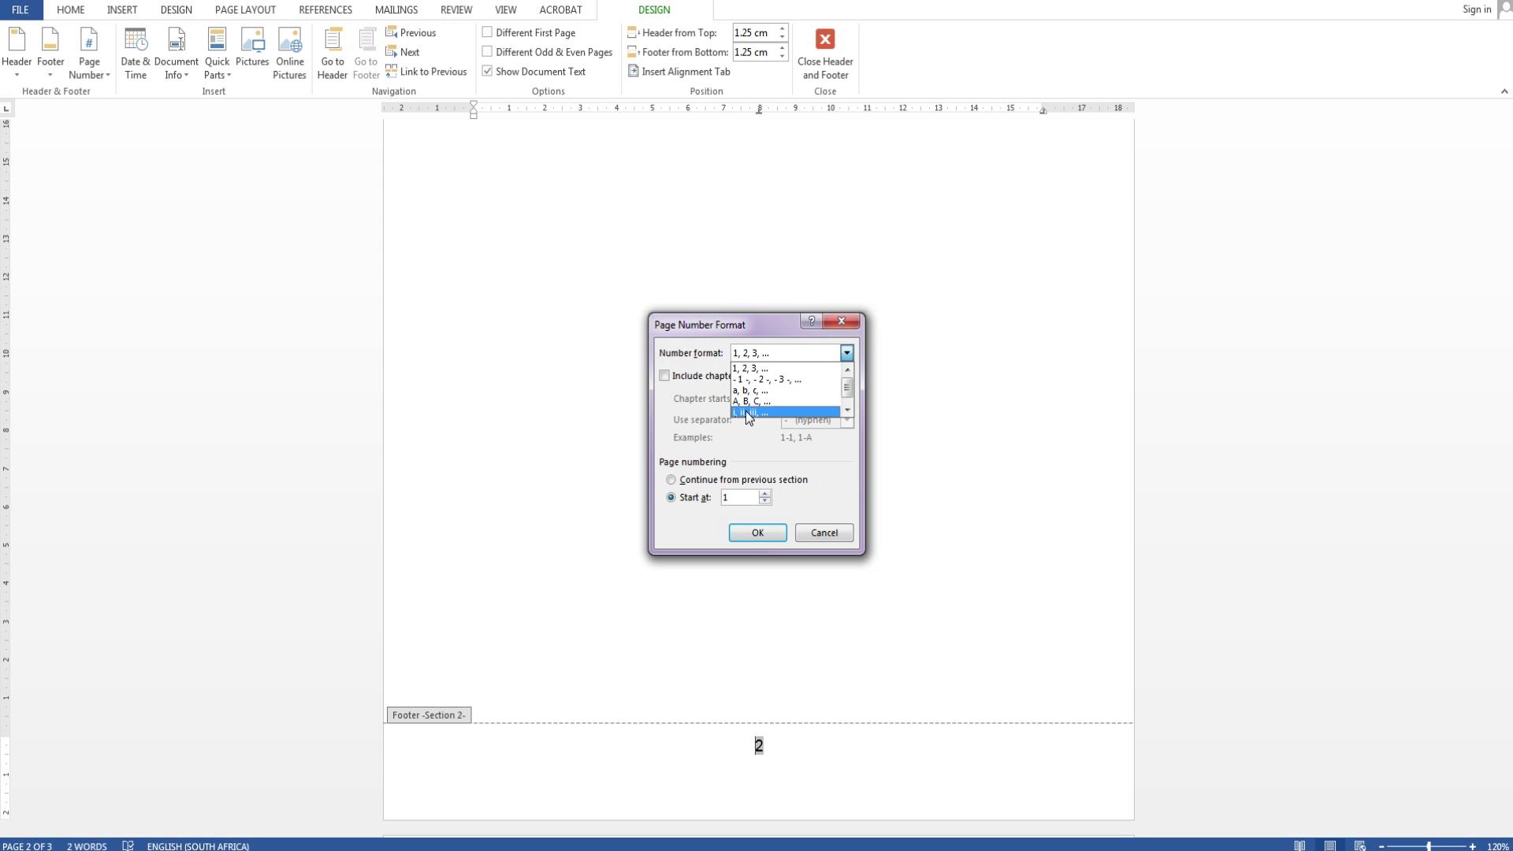
{"action": "left_click", "coordinate": [746, 411]}
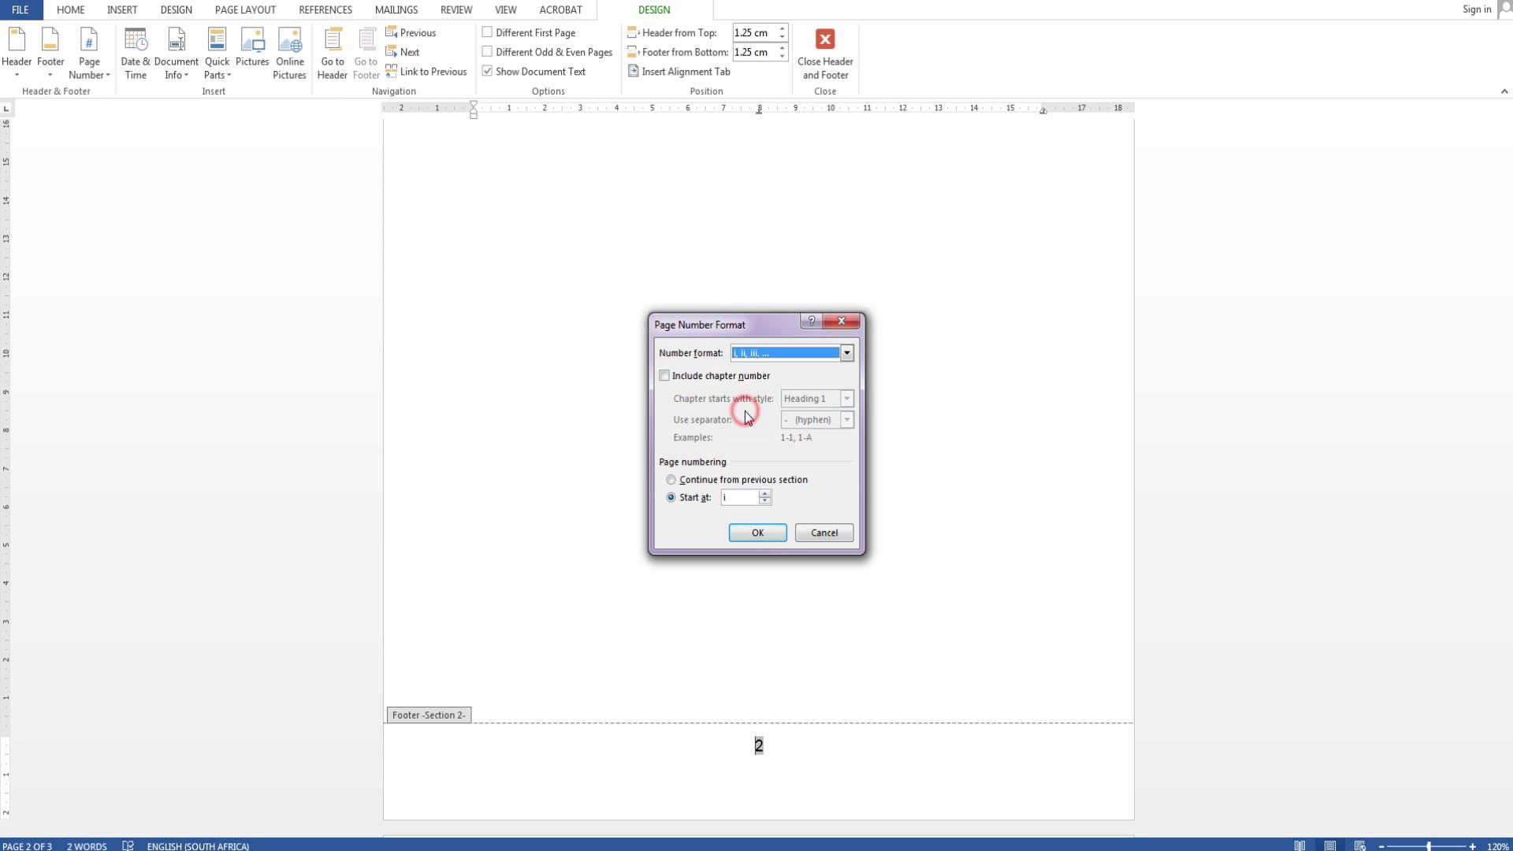
{"action": "left_click", "coordinate": [749, 535]}
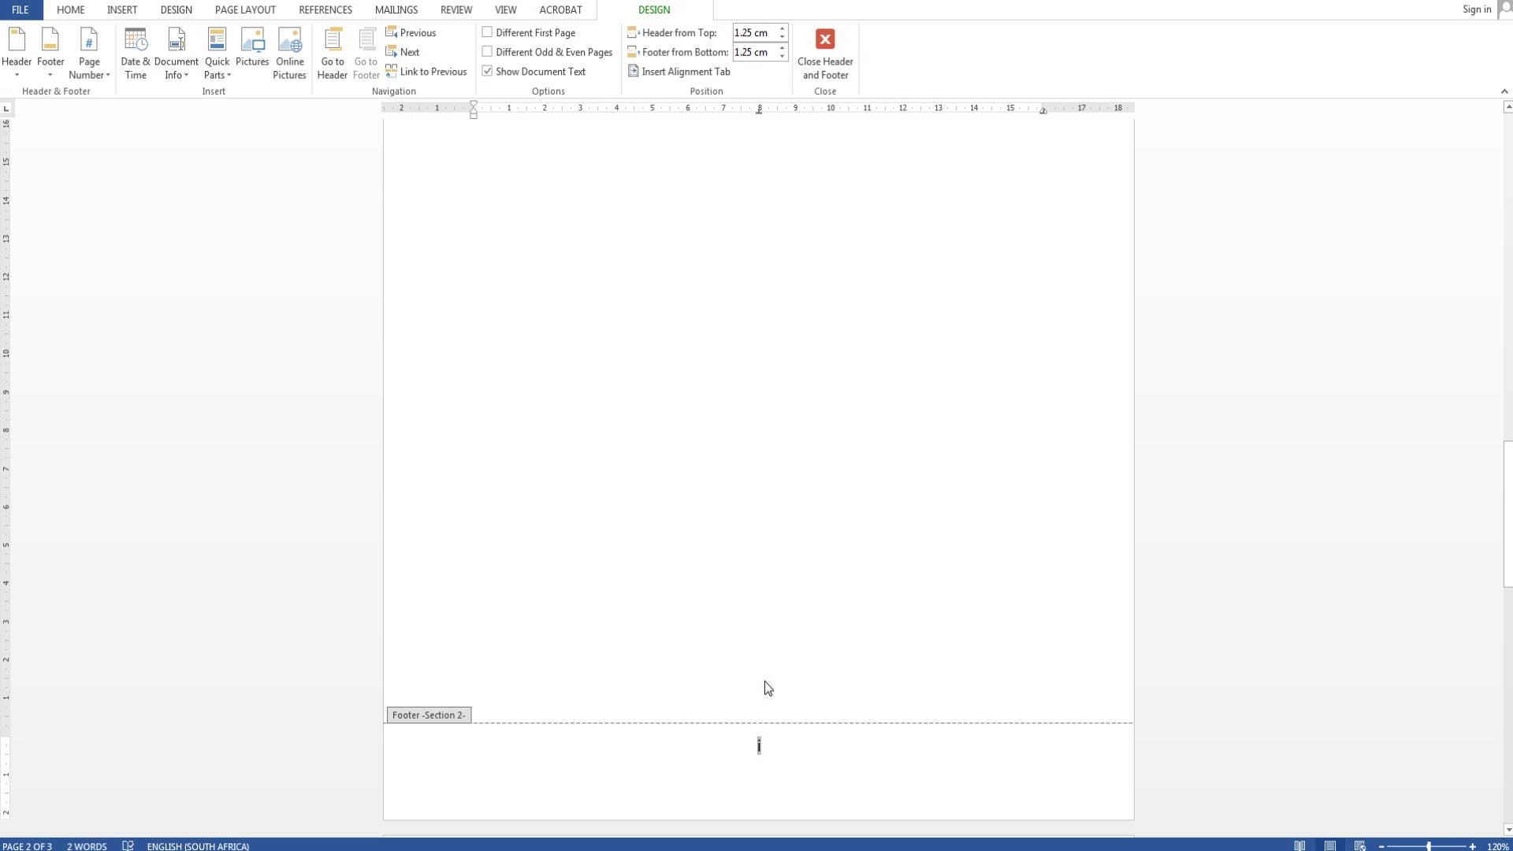
Step: Delete the page number from the cover page footer
{"action": "scroll", "coordinate": [764, 681], "scroll_direction": "up", "scroll_amount": 10}
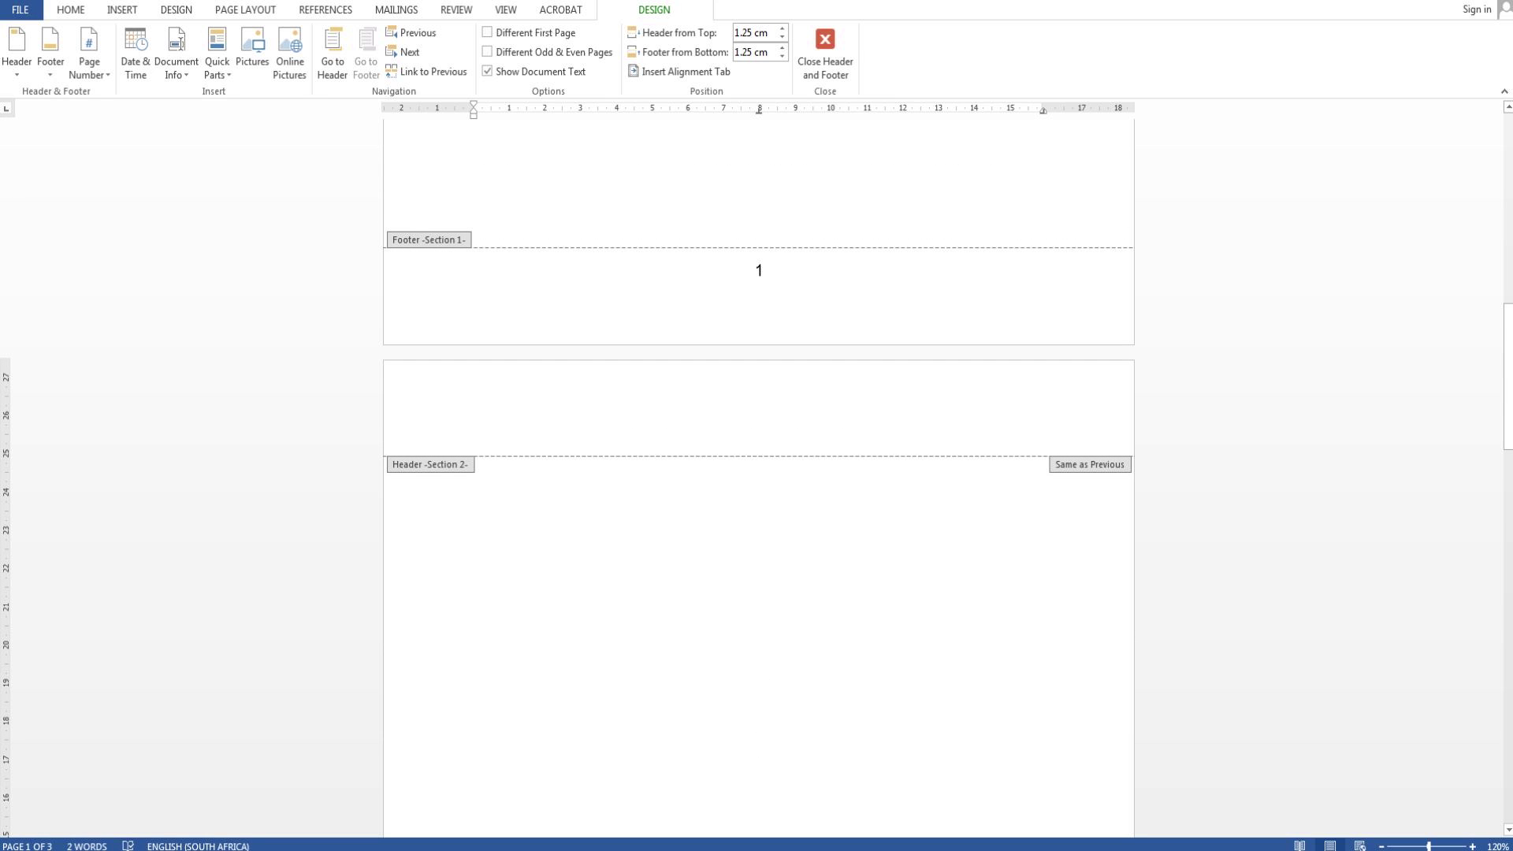
{"action": "left_click", "coordinate": [763, 268]}
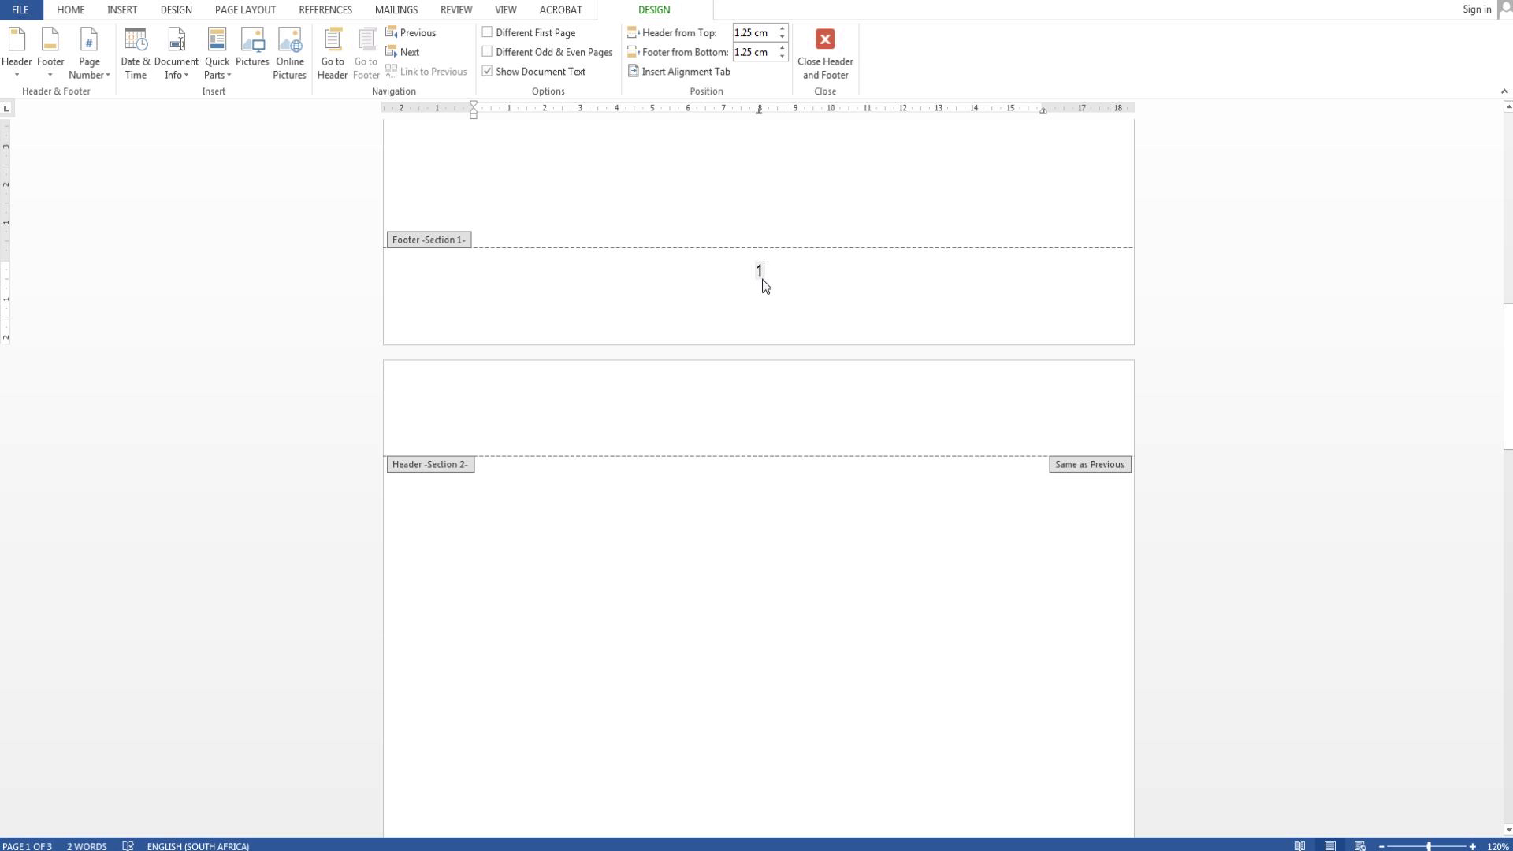
{"action": "key", "text": "BackSpace"}
{"action": "scroll", "coordinate": [747, 328], "scroll_direction": "down", "scroll_amount": 8}
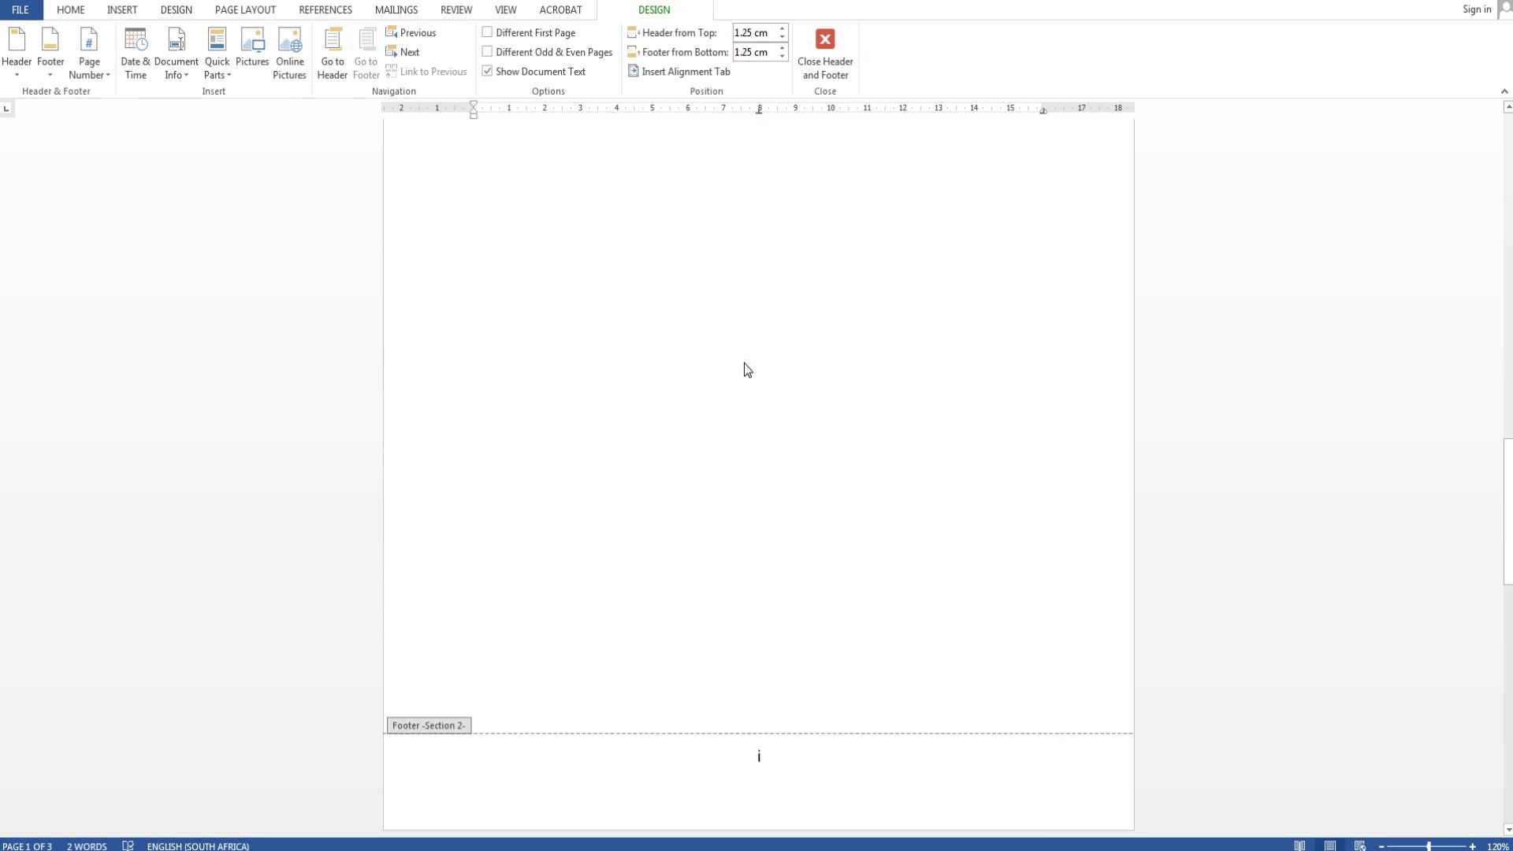
{"action": "scroll", "coordinate": [745, 410], "scroll_direction": "down", "scroll_amount": 3}
{"action": "scroll", "coordinate": [745, 410], "scroll_direction": "up", "scroll_amount": 12}
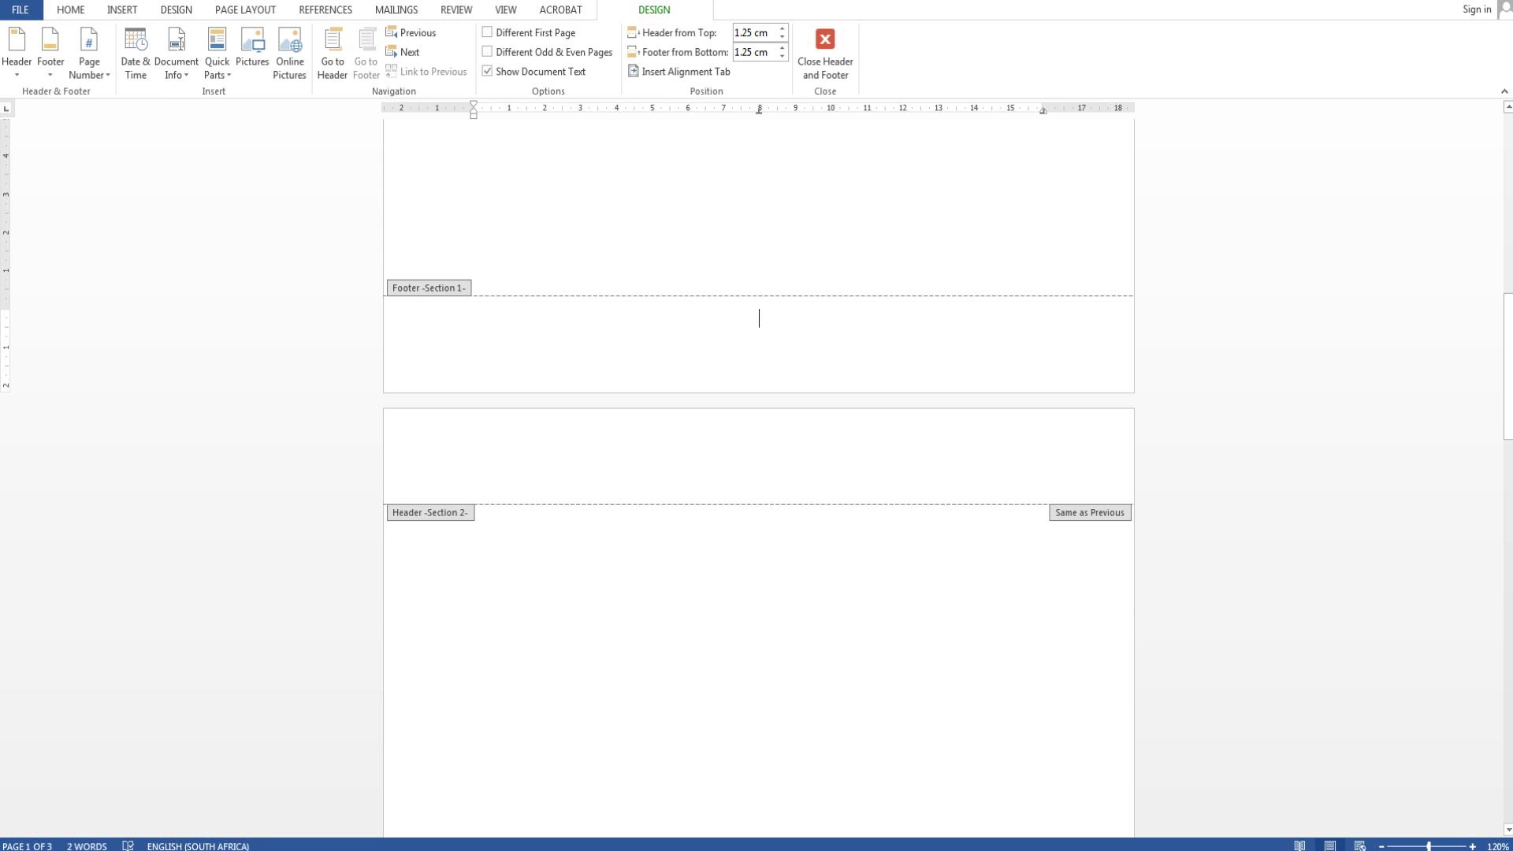
{"action": "scroll", "coordinate": [733, 473], "scroll_direction": "up", "scroll_amount": 3}
Step: Close footer editing and scroll through the pages to check each footer number
{"action": "left_click", "coordinate": [824, 50]}
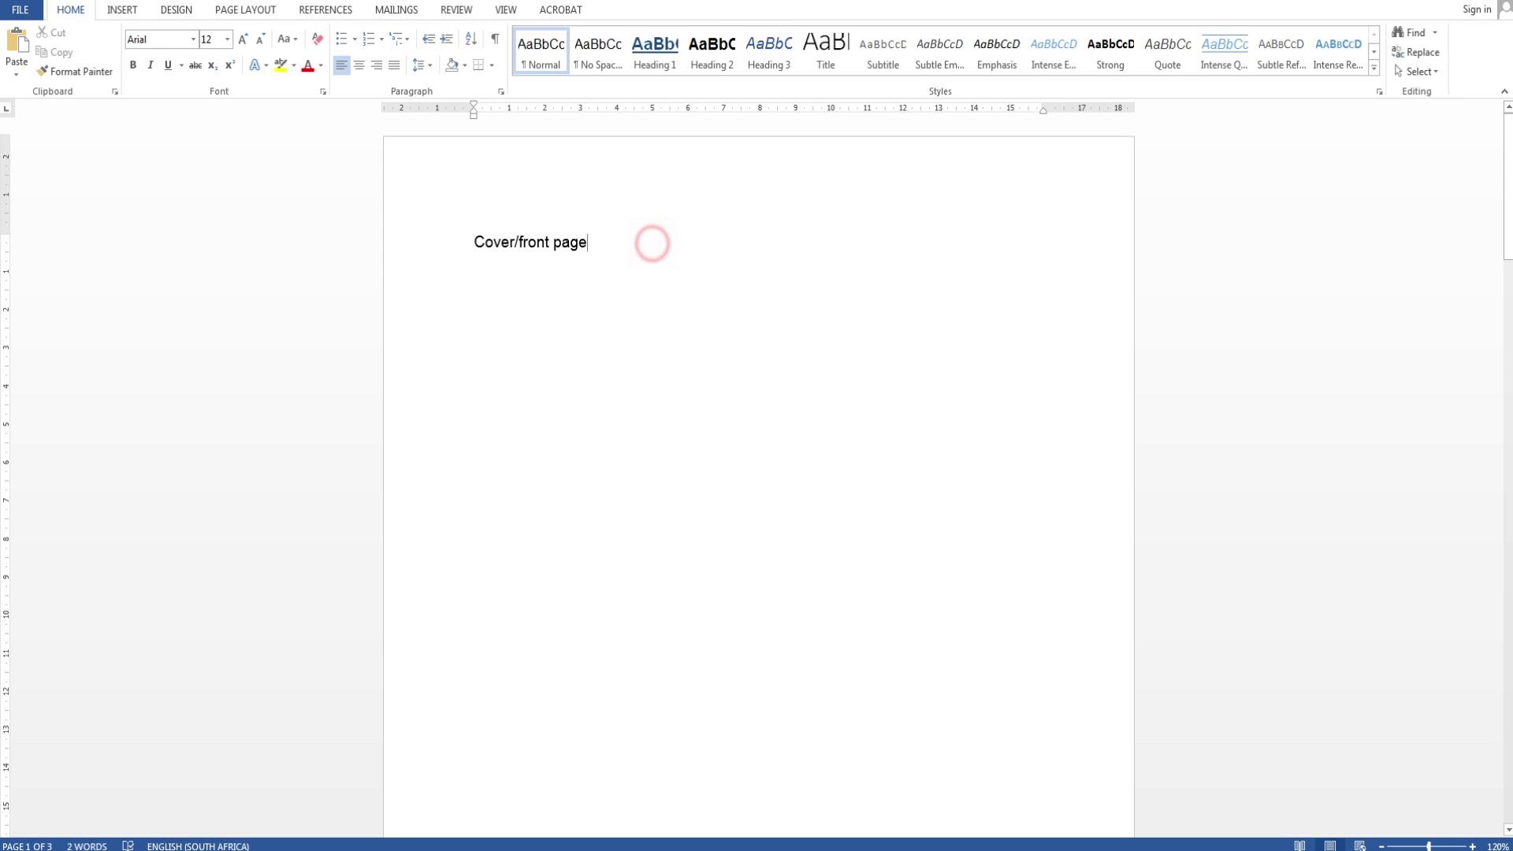
{"action": "scroll", "coordinate": [652, 243], "scroll_direction": "down", "scroll_amount": 6}
{"action": "scroll", "coordinate": [711, 425], "scroll_direction": "down", "scroll_amount": 14}
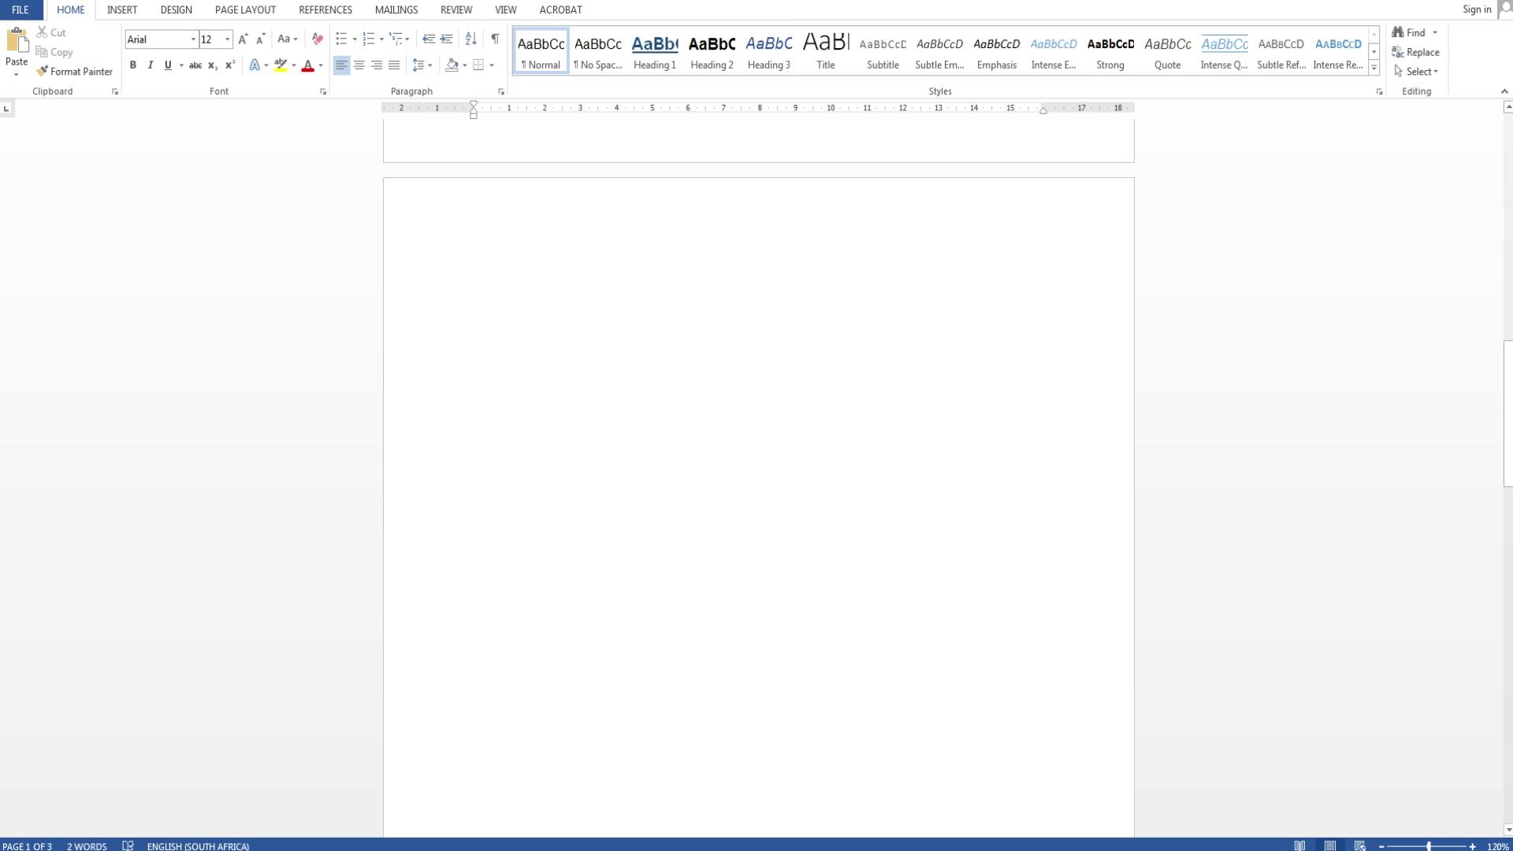
{"action": "scroll", "coordinate": [778, 625], "scroll_direction": "down", "scroll_amount": 9}
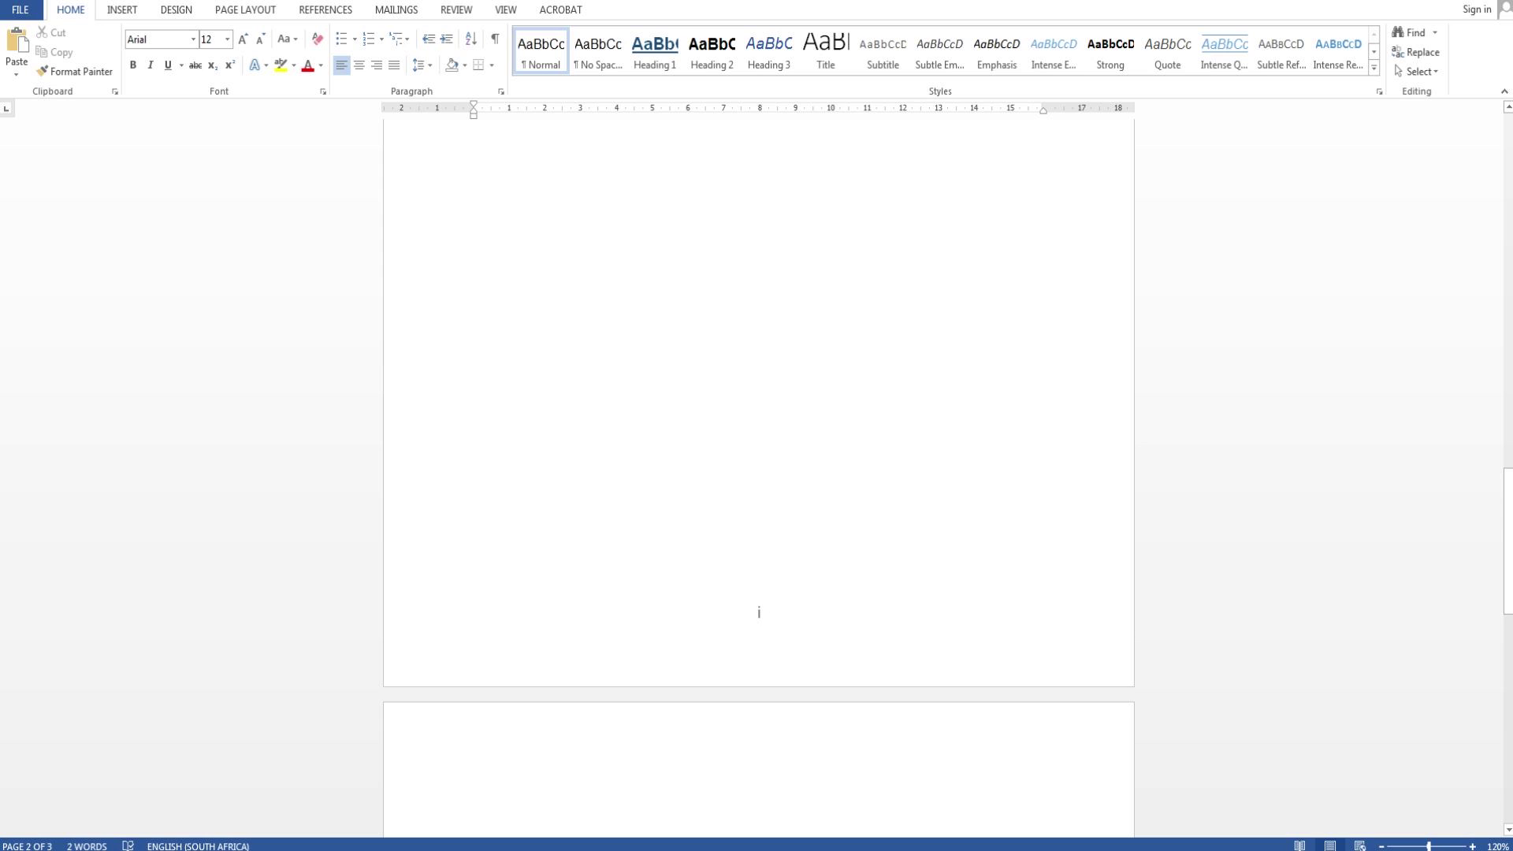
{"action": "scroll", "coordinate": [759, 473], "scroll_direction": "down", "scroll_amount": 8}
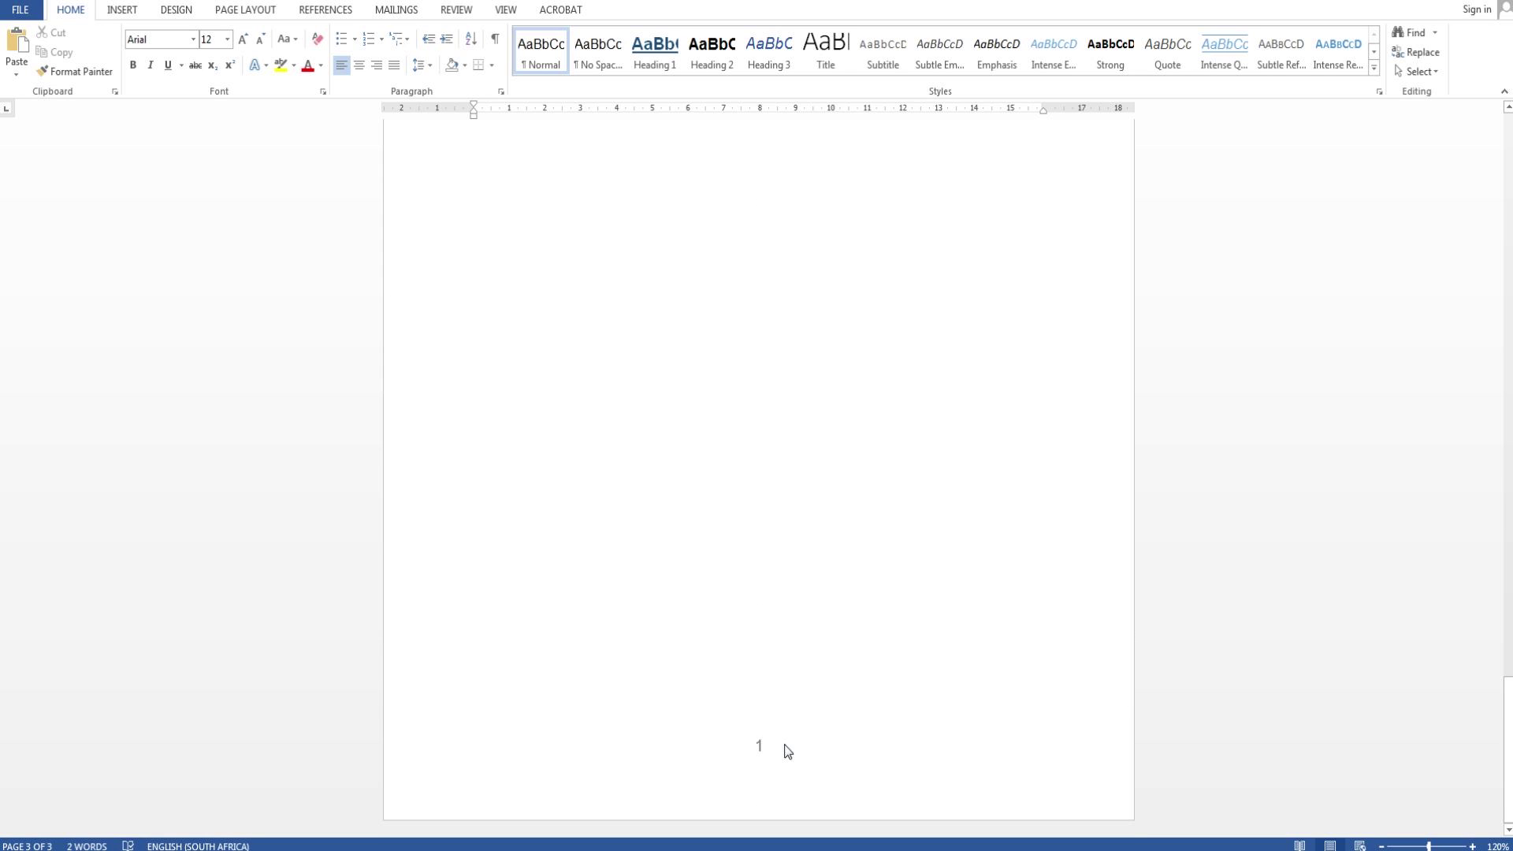
{"action": "scroll", "coordinate": [759, 473], "scroll_direction": "up", "scroll_amount": 13}
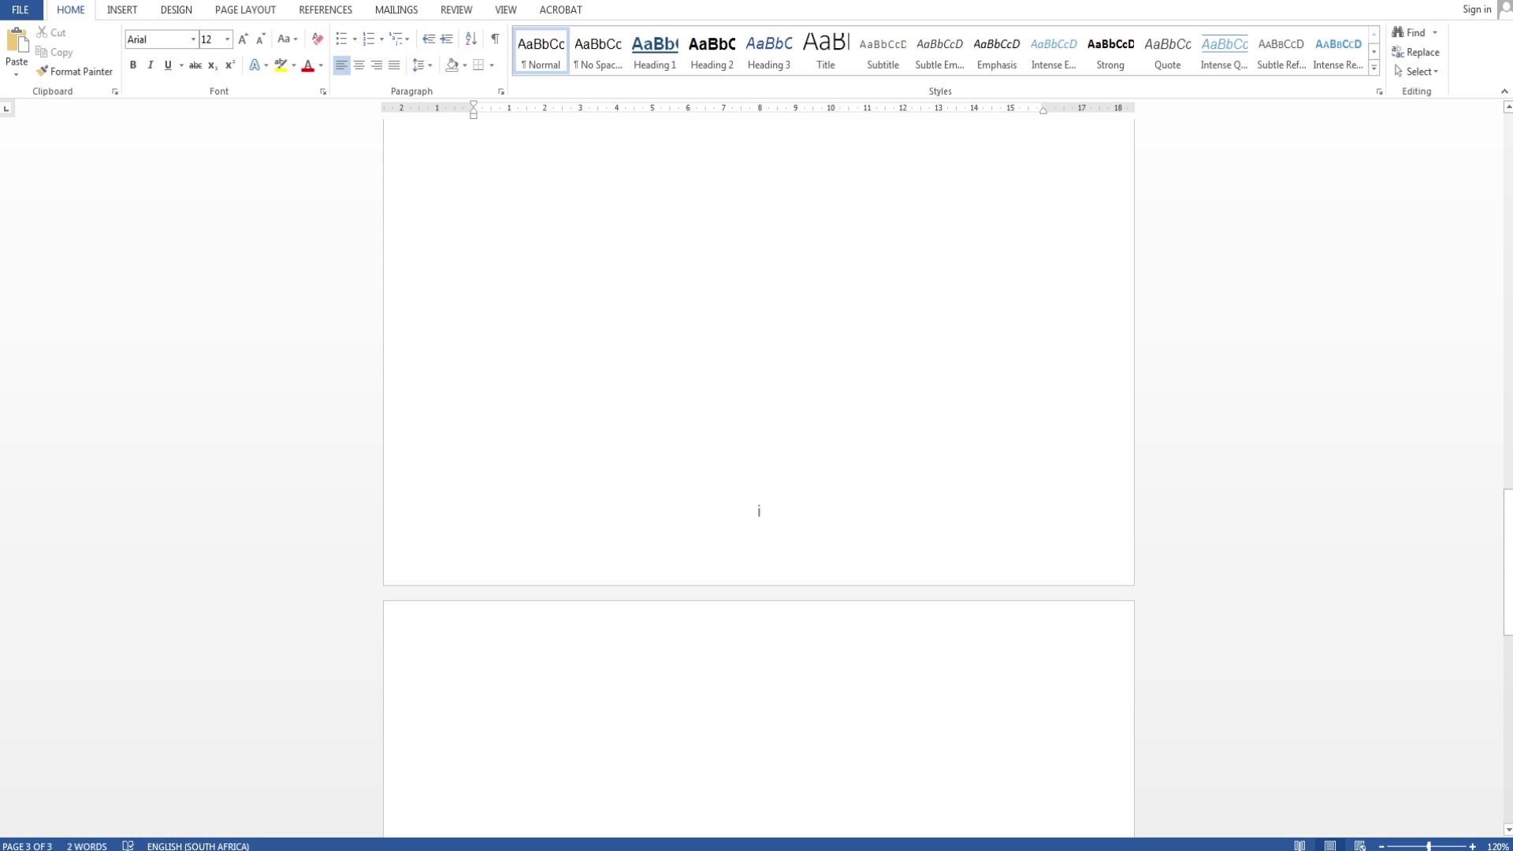
{"action": "scroll", "coordinate": [670, 386], "scroll_direction": "down", "scroll_amount": 9}
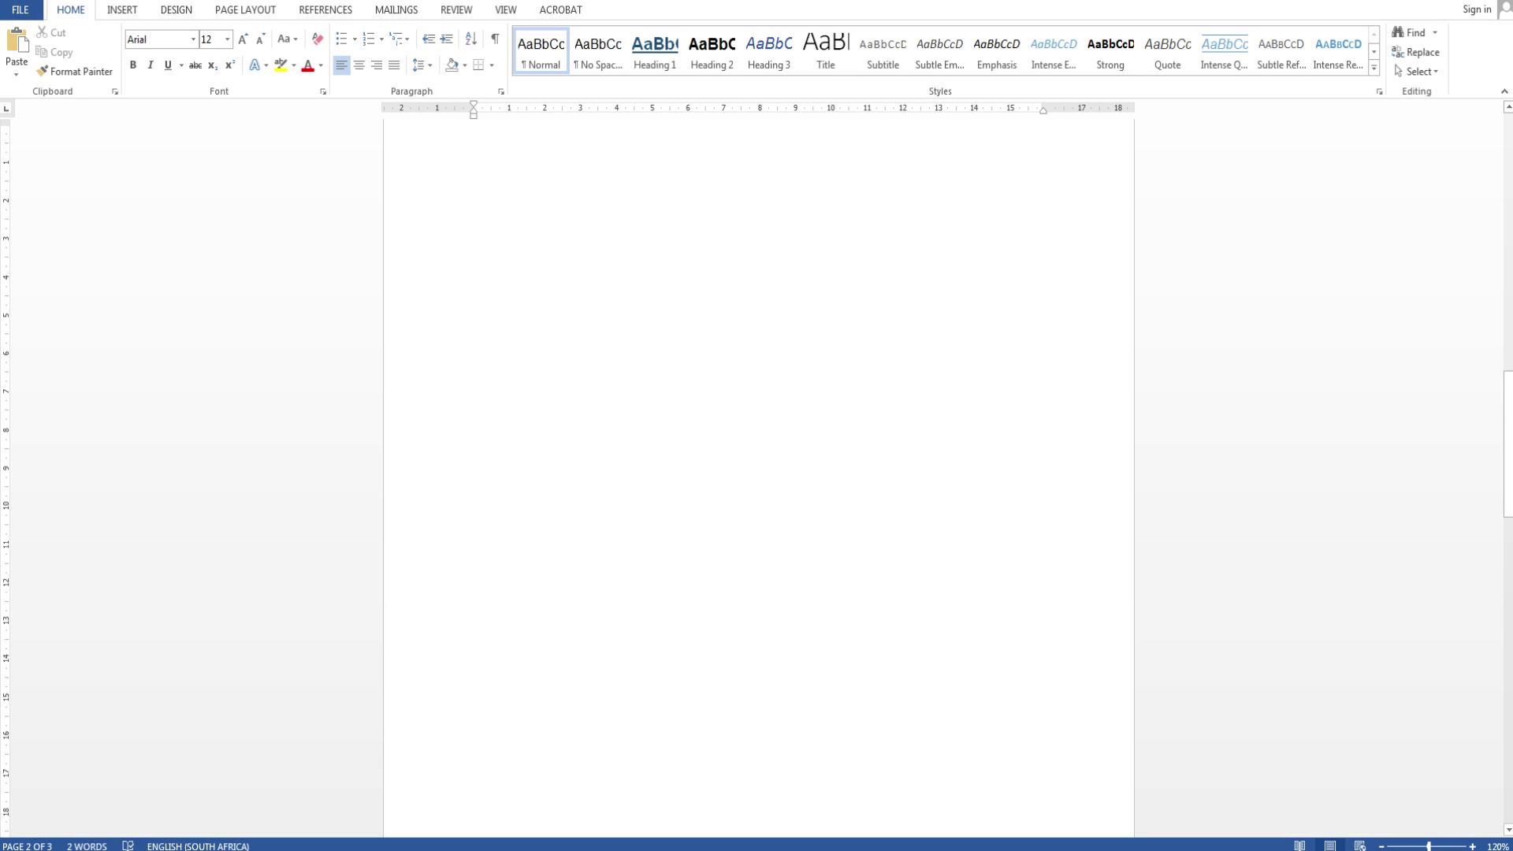
{"action": "scroll", "coordinate": [537, 467], "scroll_direction": "up", "scroll_amount": 4}
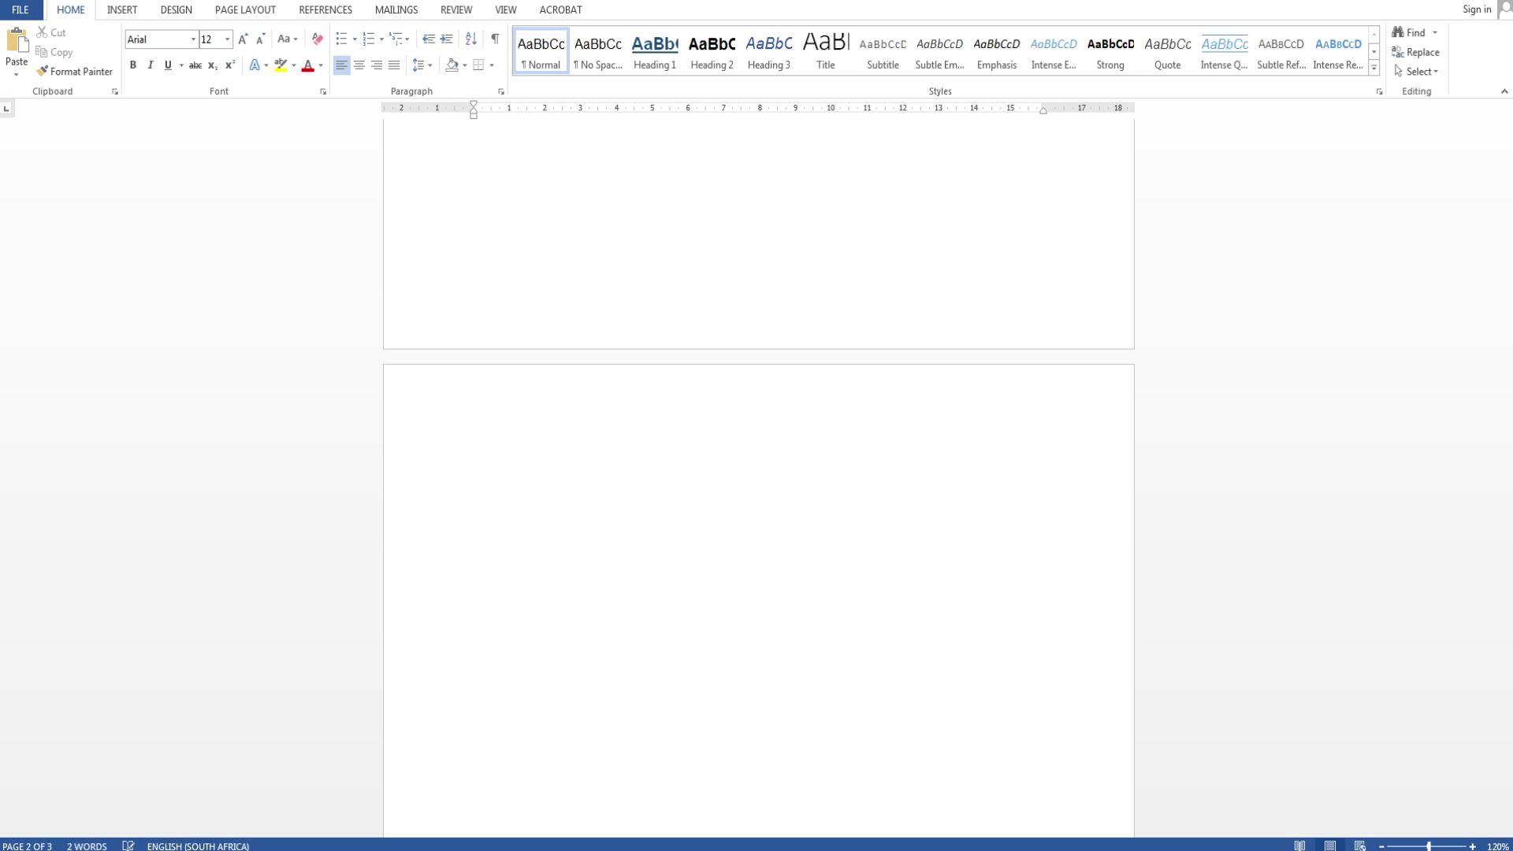
{"action": "scroll", "coordinate": [758, 473], "scroll_direction": "down", "scroll_amount": 5}
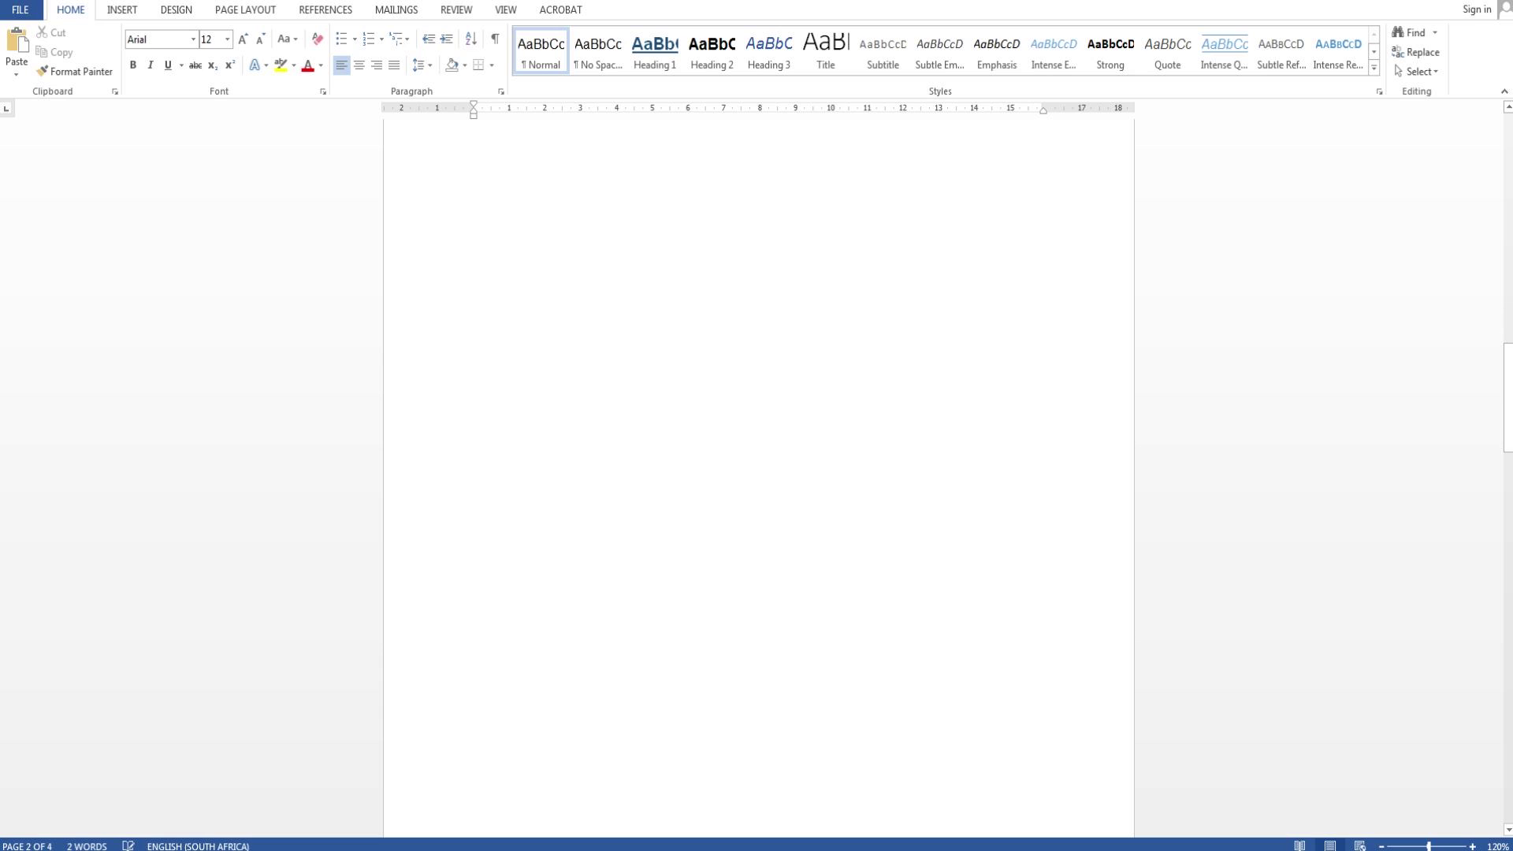
{"action": "scroll", "coordinate": [759, 473], "scroll_direction": "up", "scroll_amount": 3}
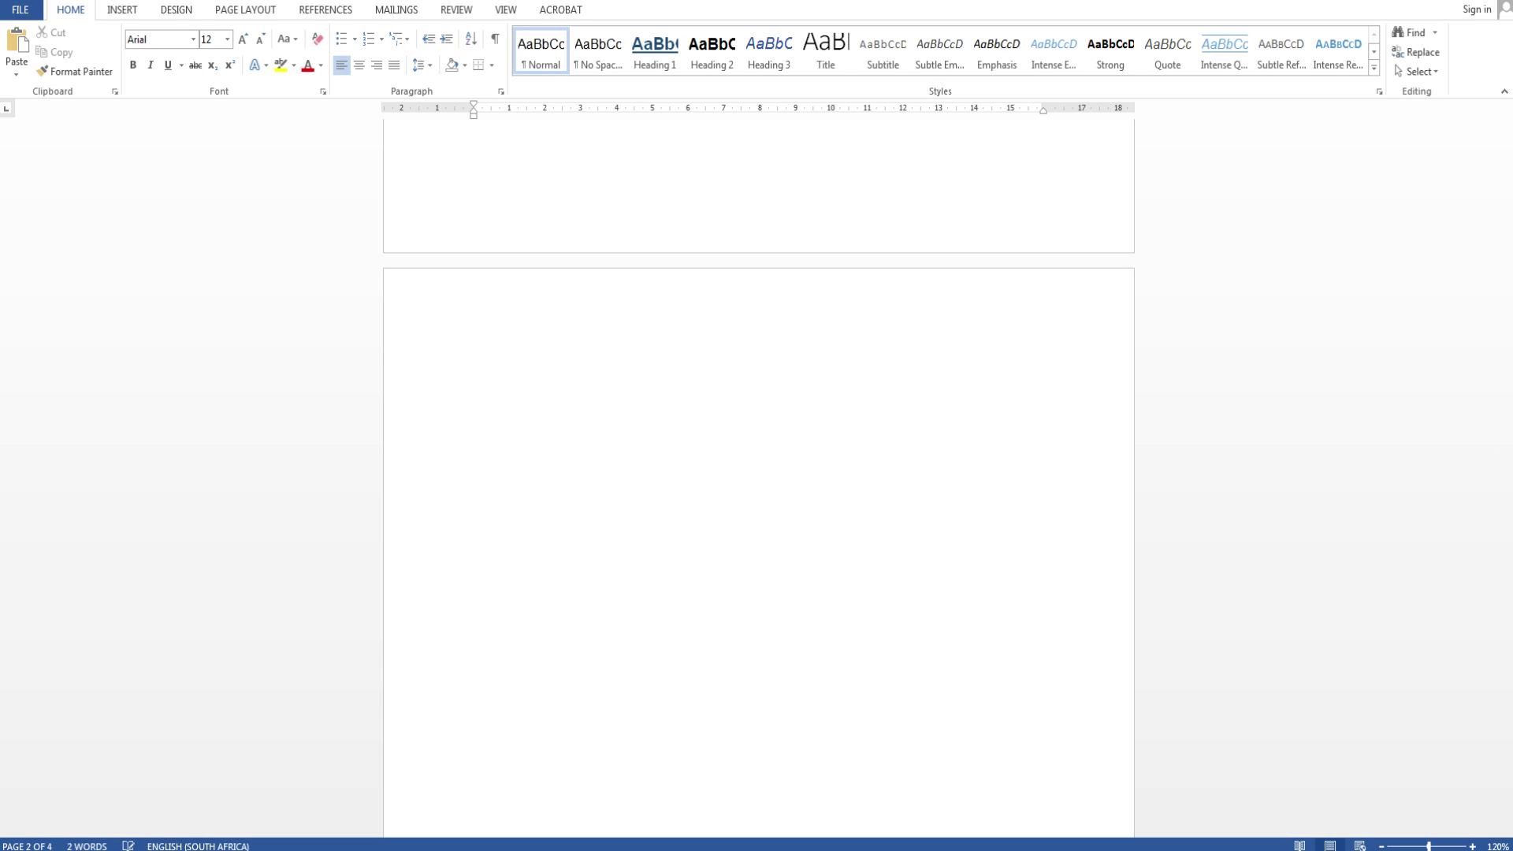
{"action": "scroll", "coordinate": [759, 382], "scroll_direction": "down", "scroll_amount": 10}
{"action": "scroll", "coordinate": [774, 554], "scroll_direction": "down", "scroll_amount": 9}
Step: Place the insertion point on pages 3 and 4, then at the top of blank page 2
{"action": "left_click", "coordinate": [771, 549]}
{"action": "scroll", "coordinate": [749, 560], "scroll_direction": "down", "scroll_amount": 8}
{"action": "scroll", "coordinate": [756, 558], "scroll_direction": "down", "scroll_amount": 6}
{"action": "scroll", "coordinate": [764, 748], "scroll_direction": "down", "scroll_amount": 8}
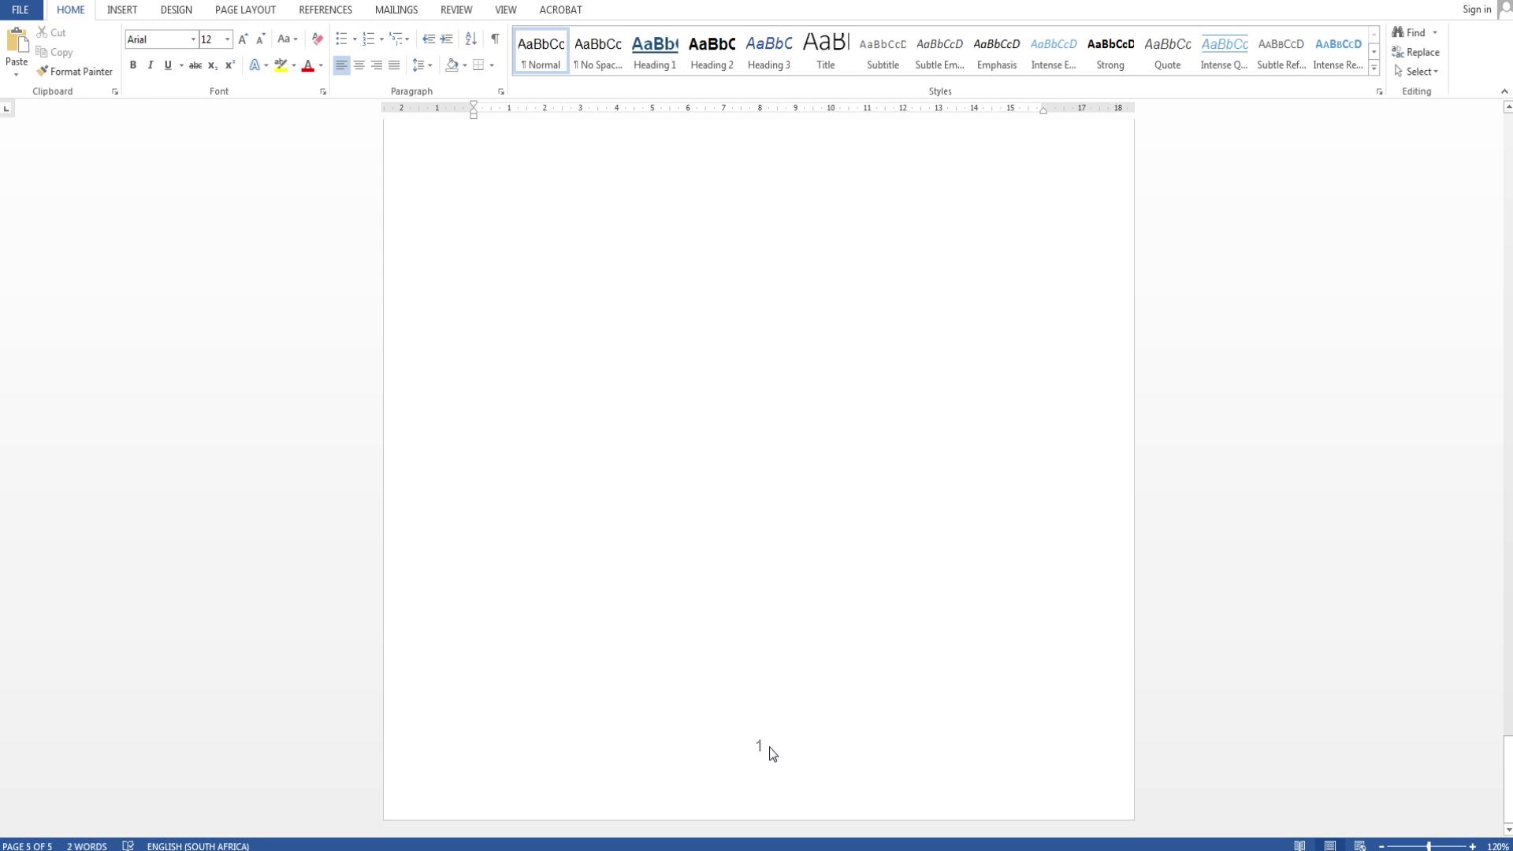
{"action": "scroll", "coordinate": [760, 749], "scroll_direction": "down", "scroll_amount": 8}
{"action": "scroll", "coordinate": [757, 694], "scroll_direction": "up", "scroll_amount": 10}
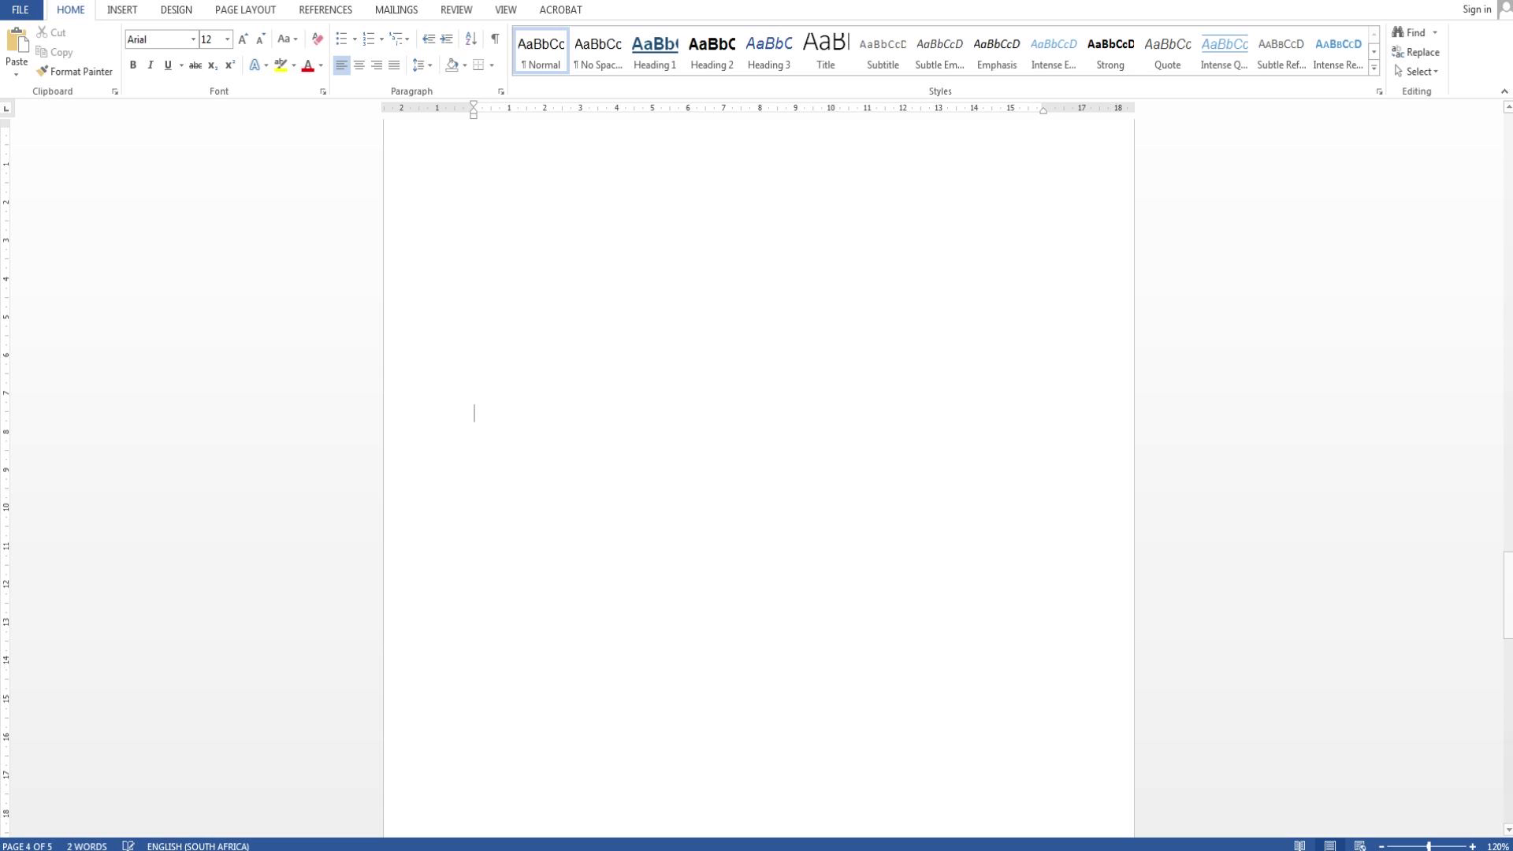
{"action": "left_click", "coordinate": [474, 260]}
{"action": "scroll", "coordinate": [567, 385], "scroll_direction": "up", "scroll_amount": 12}
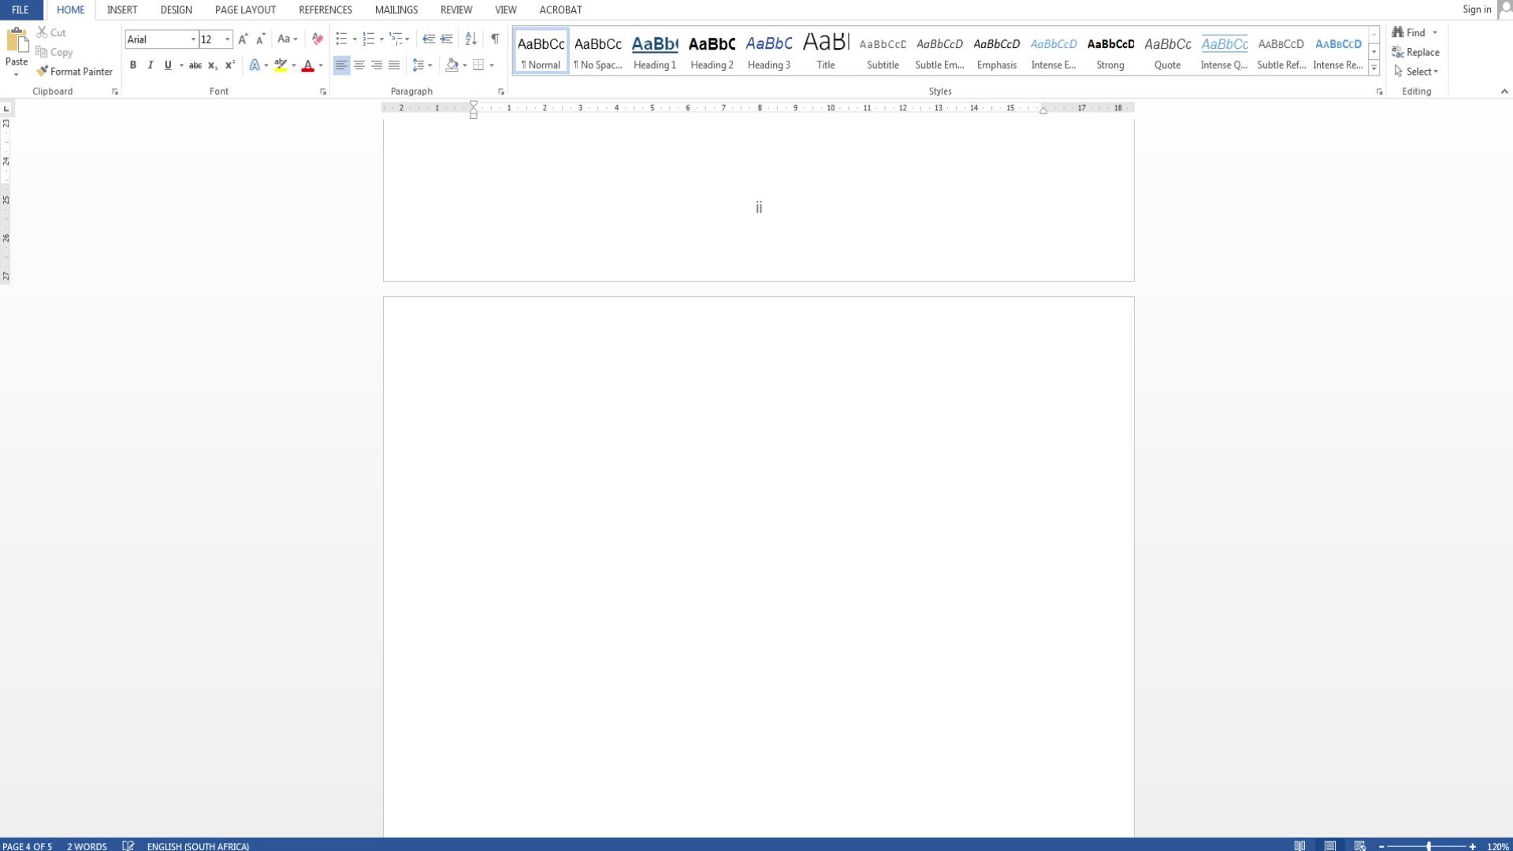
{"action": "scroll", "coordinate": [759, 160], "scroll_direction": "up", "scroll_amount": 5}
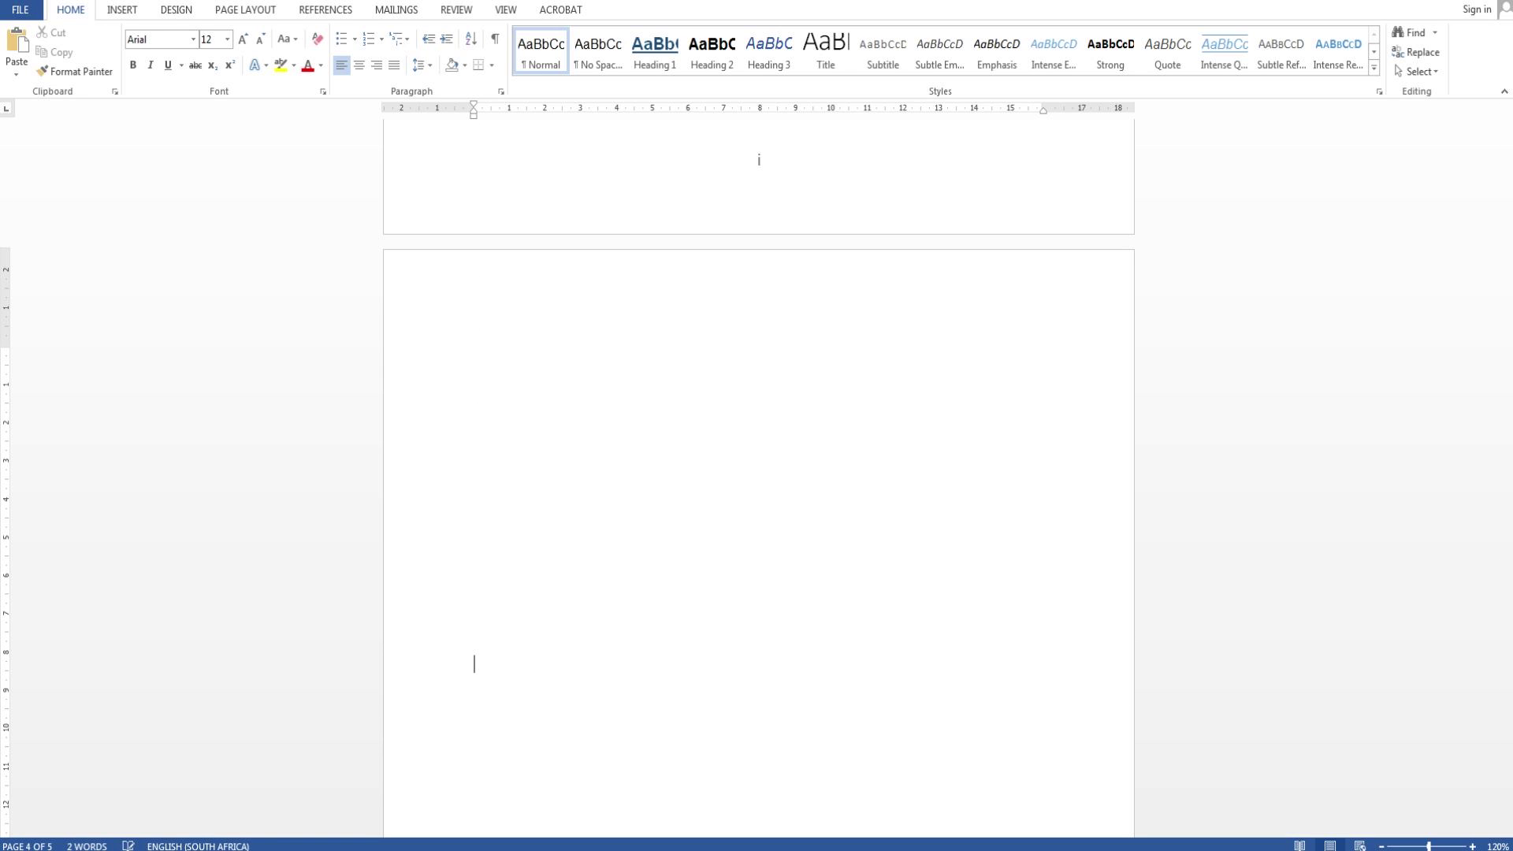
{"action": "scroll", "coordinate": [759, 160], "scroll_direction": "up", "scroll_amount": 8}
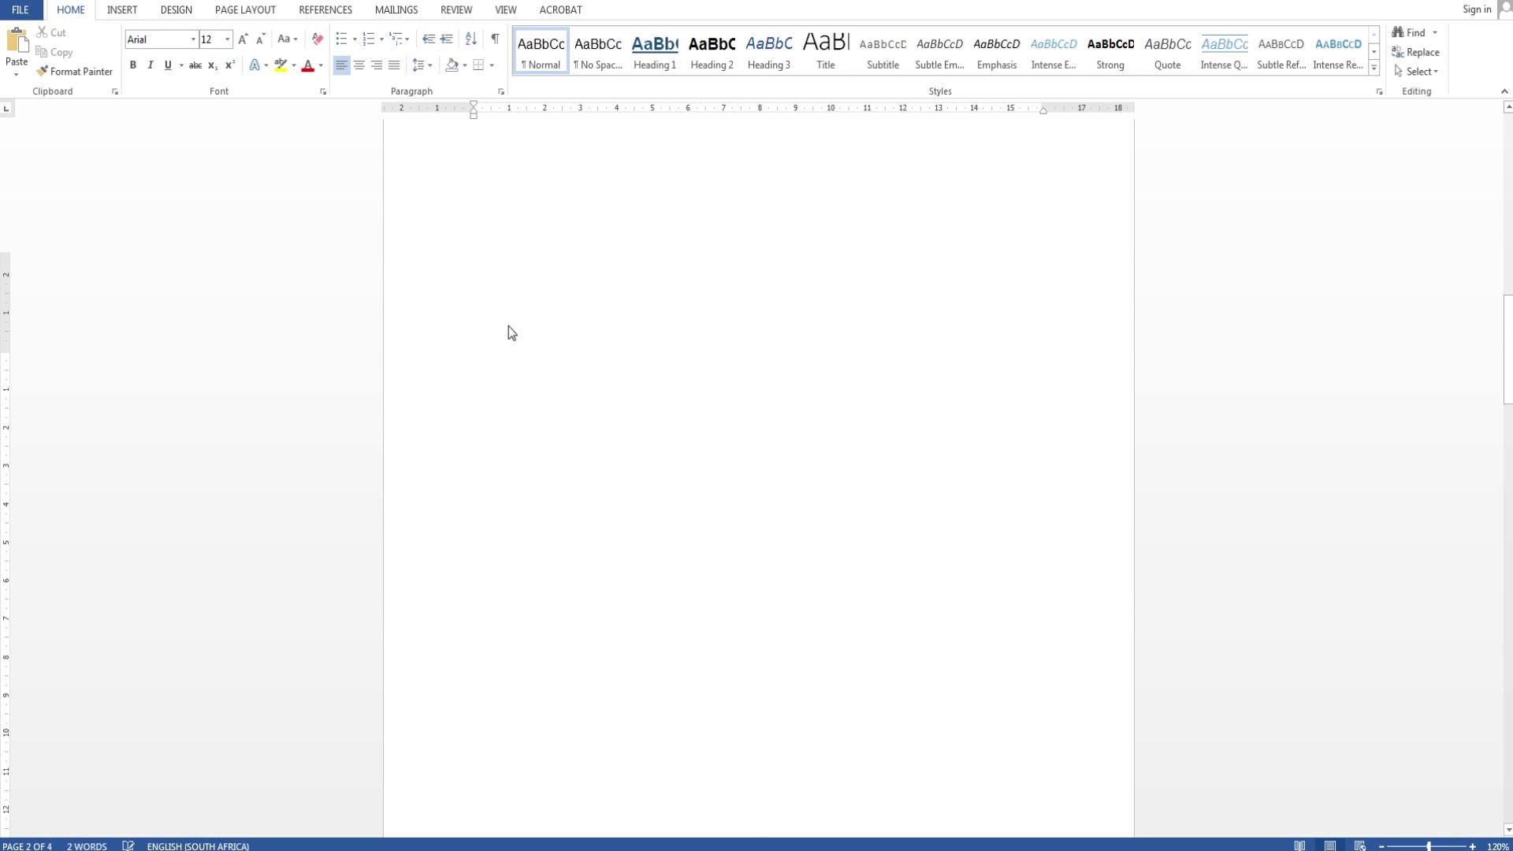
{"action": "scroll", "coordinate": [509, 326], "scroll_direction": "up", "scroll_amount": 6}
{"action": "scroll", "coordinate": [522, 547], "scroll_direction": "down", "scroll_amount": 3}
{"action": "left_click", "coordinate": [470, 476]}
{"action": "scroll", "coordinate": [499, 465], "scroll_direction": "up", "scroll_amount": 2}
{"action": "scroll", "coordinate": [500, 483], "scroll_direction": "down", "scroll_amount": 4}
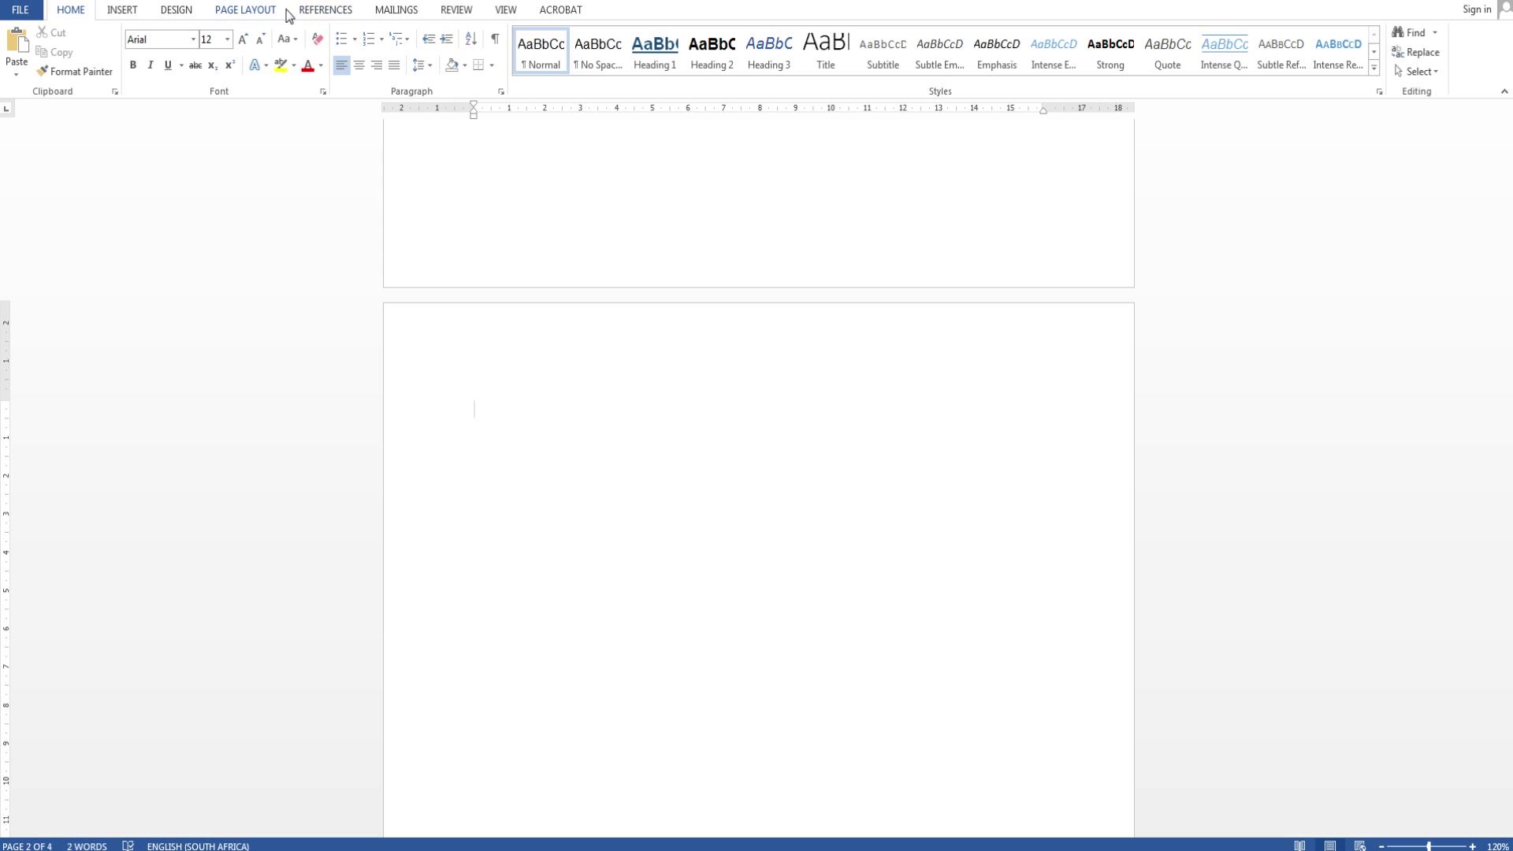
Step: Insert the Automatic Table 2 table of contents and dismiss the missing-entries notice
{"action": "left_click", "coordinate": [315, 11]}
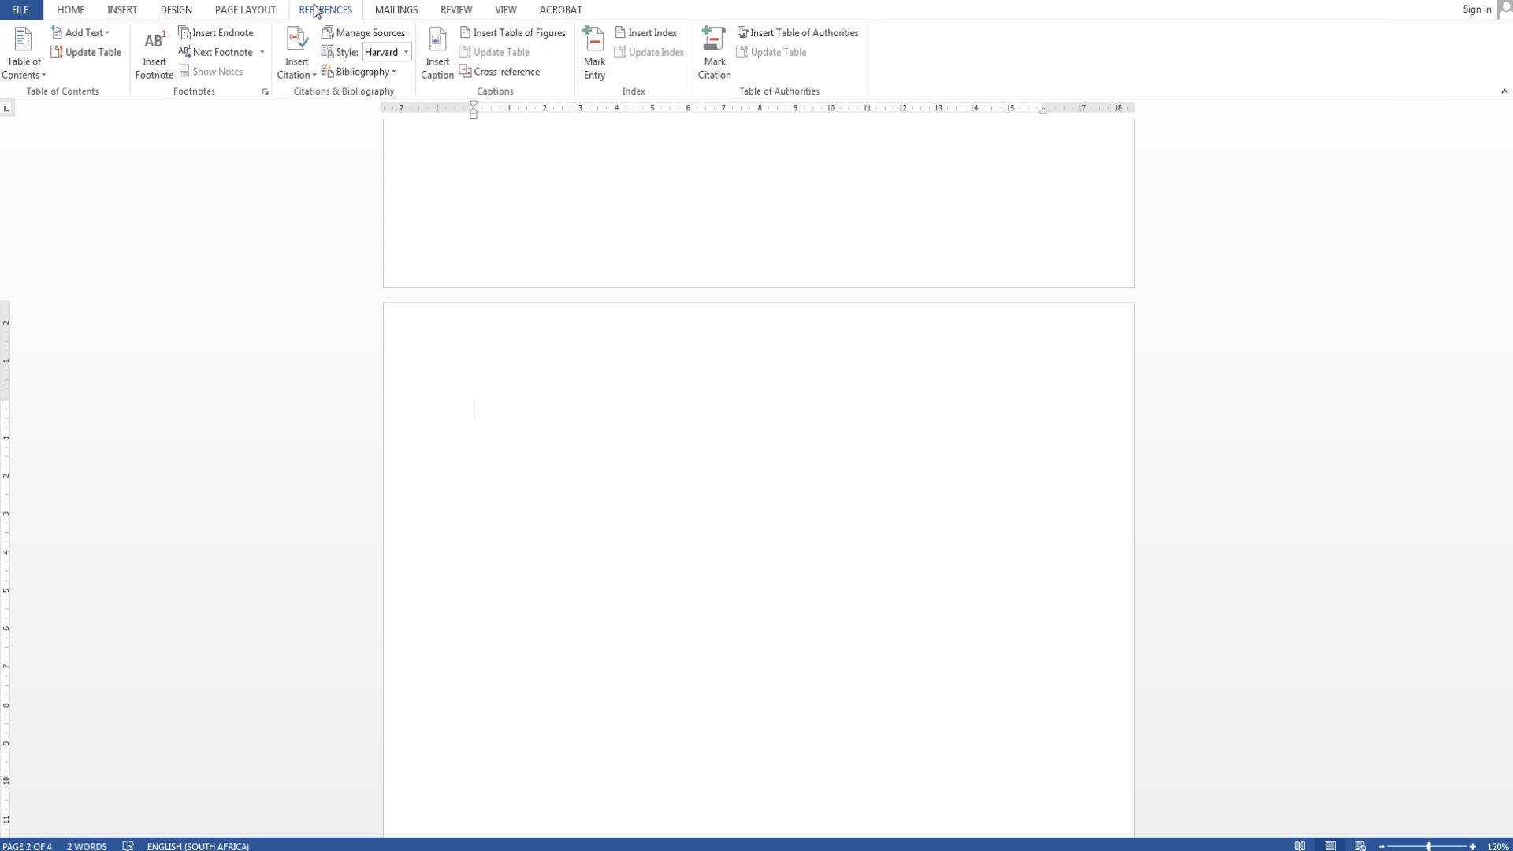
{"action": "left_click", "coordinate": [37, 76]}
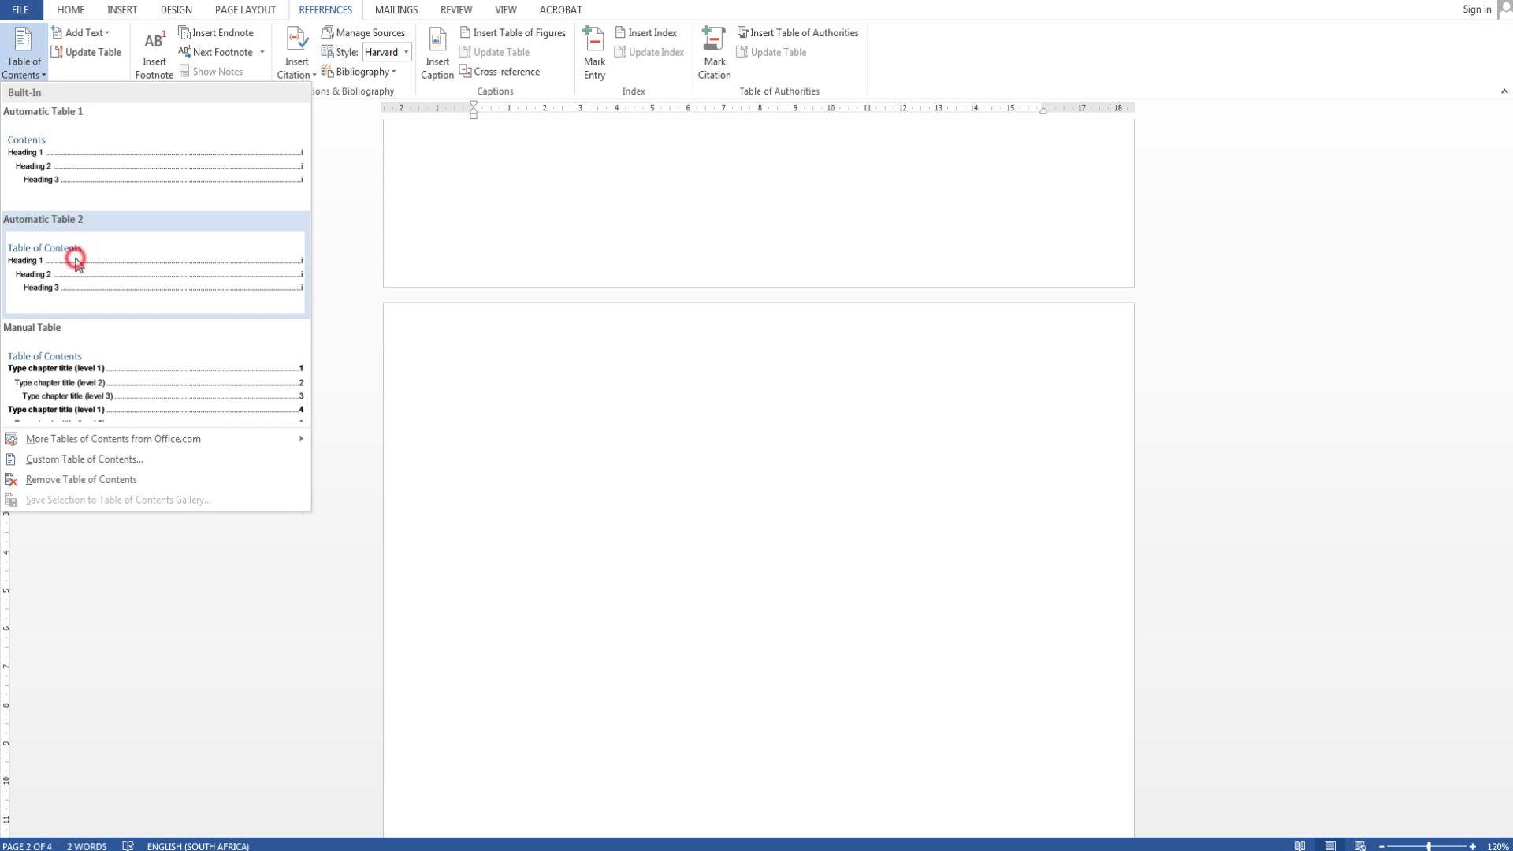
{"action": "left_click", "coordinate": [76, 262]}
{"action": "left_click", "coordinate": [755, 463]}
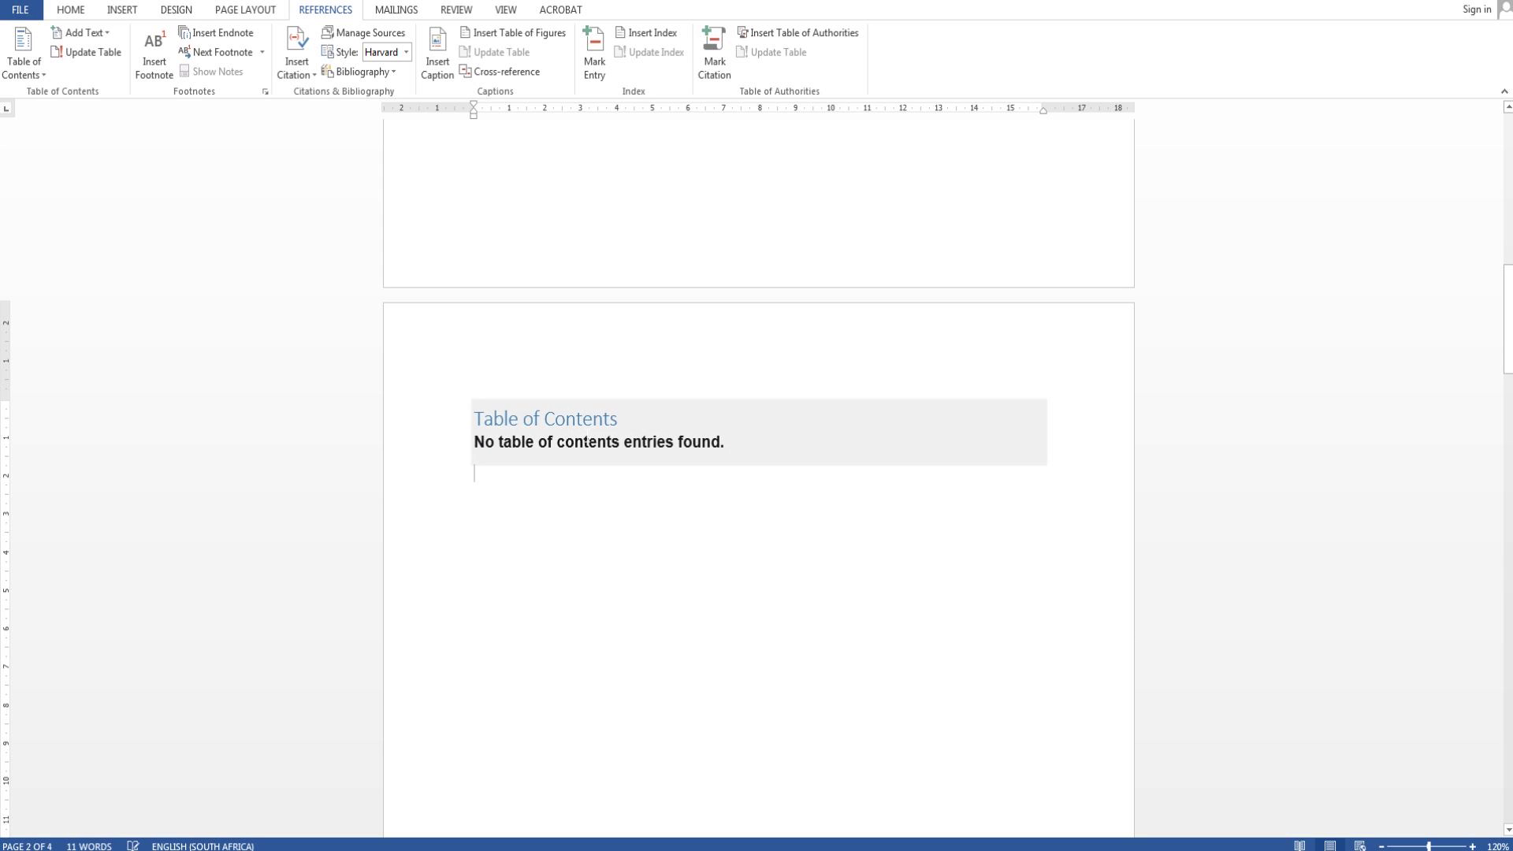
Step: Move the insertion point to the top of page 4 and show the Home styles
{"action": "scroll", "coordinate": [758, 473], "scroll_direction": "down", "scroll_amount": 3}
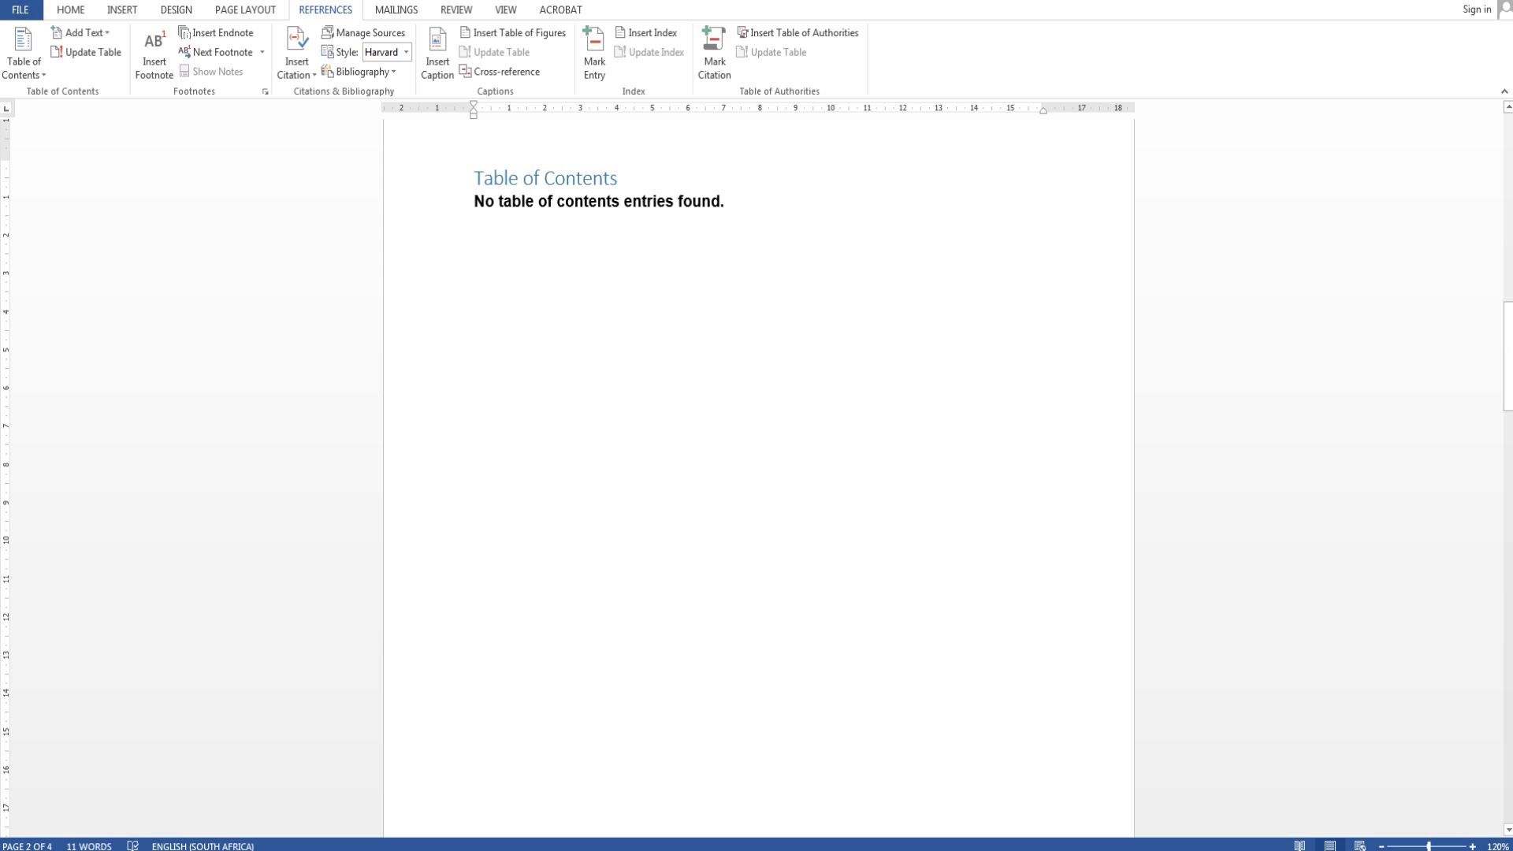
{"action": "scroll", "coordinate": [758, 473], "scroll_direction": "up", "scroll_amount": 3}
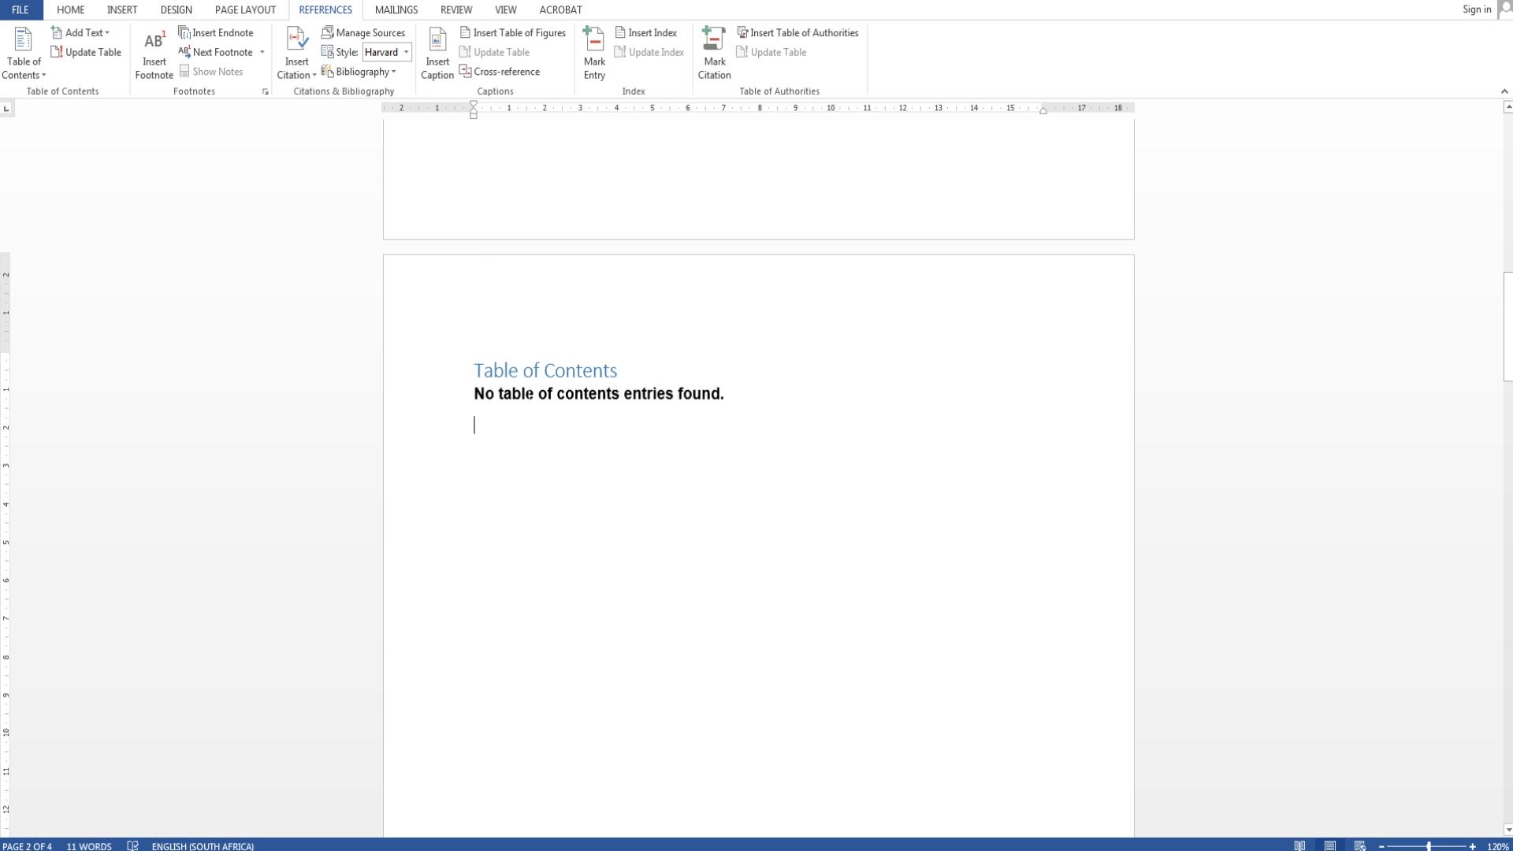
{"action": "scroll", "coordinate": [758, 473], "scroll_direction": "down", "scroll_amount": 2}
{"action": "scroll", "coordinate": [759, 352], "scroll_direction": "down", "scroll_amount": 9}
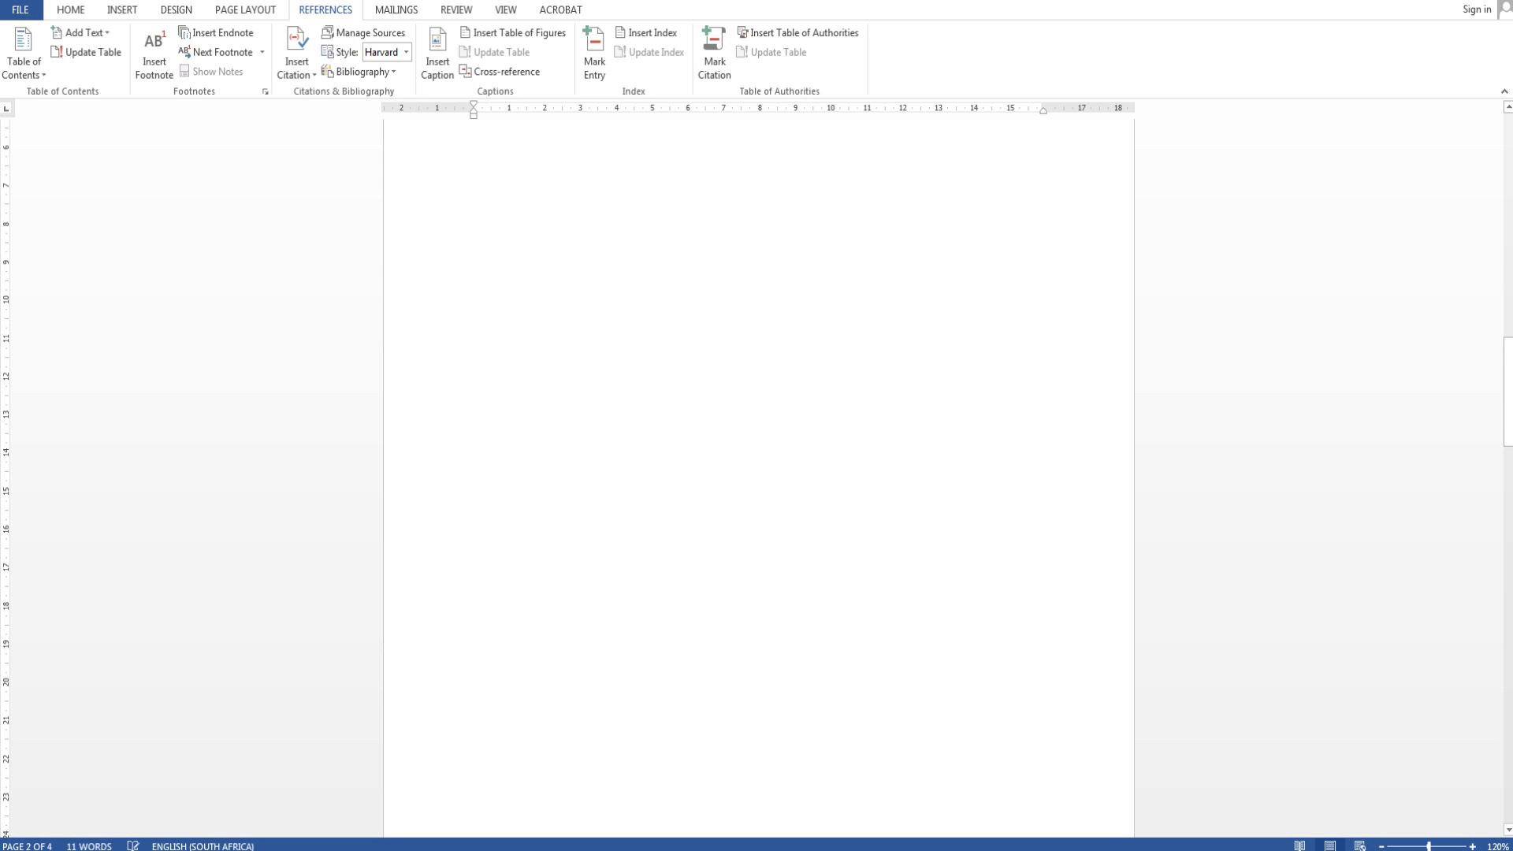
{"action": "left_click", "coordinate": [554, 503]}
{"action": "scroll", "coordinate": [554, 503], "scroll_direction": "down", "scroll_amount": 14}
{"action": "scroll", "coordinate": [682, 410], "scroll_direction": "down", "scroll_amount": 9}
{"action": "scroll", "coordinate": [548, 464], "scroll_direction": "down", "scroll_amount": 14}
{"action": "left_click", "coordinate": [547, 464]}
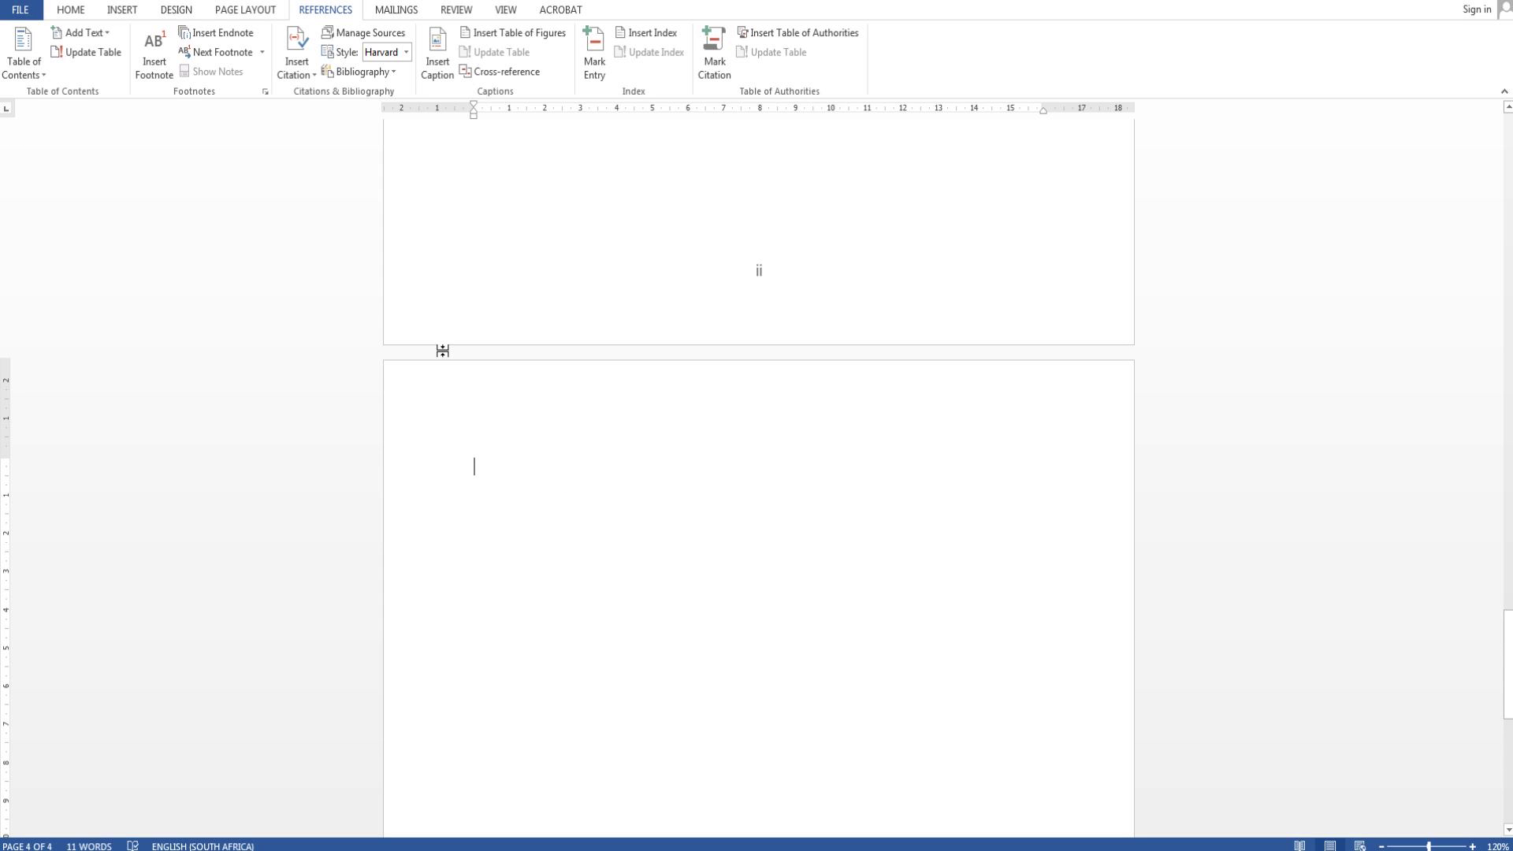
{"action": "left_click", "coordinate": [69, 9]}
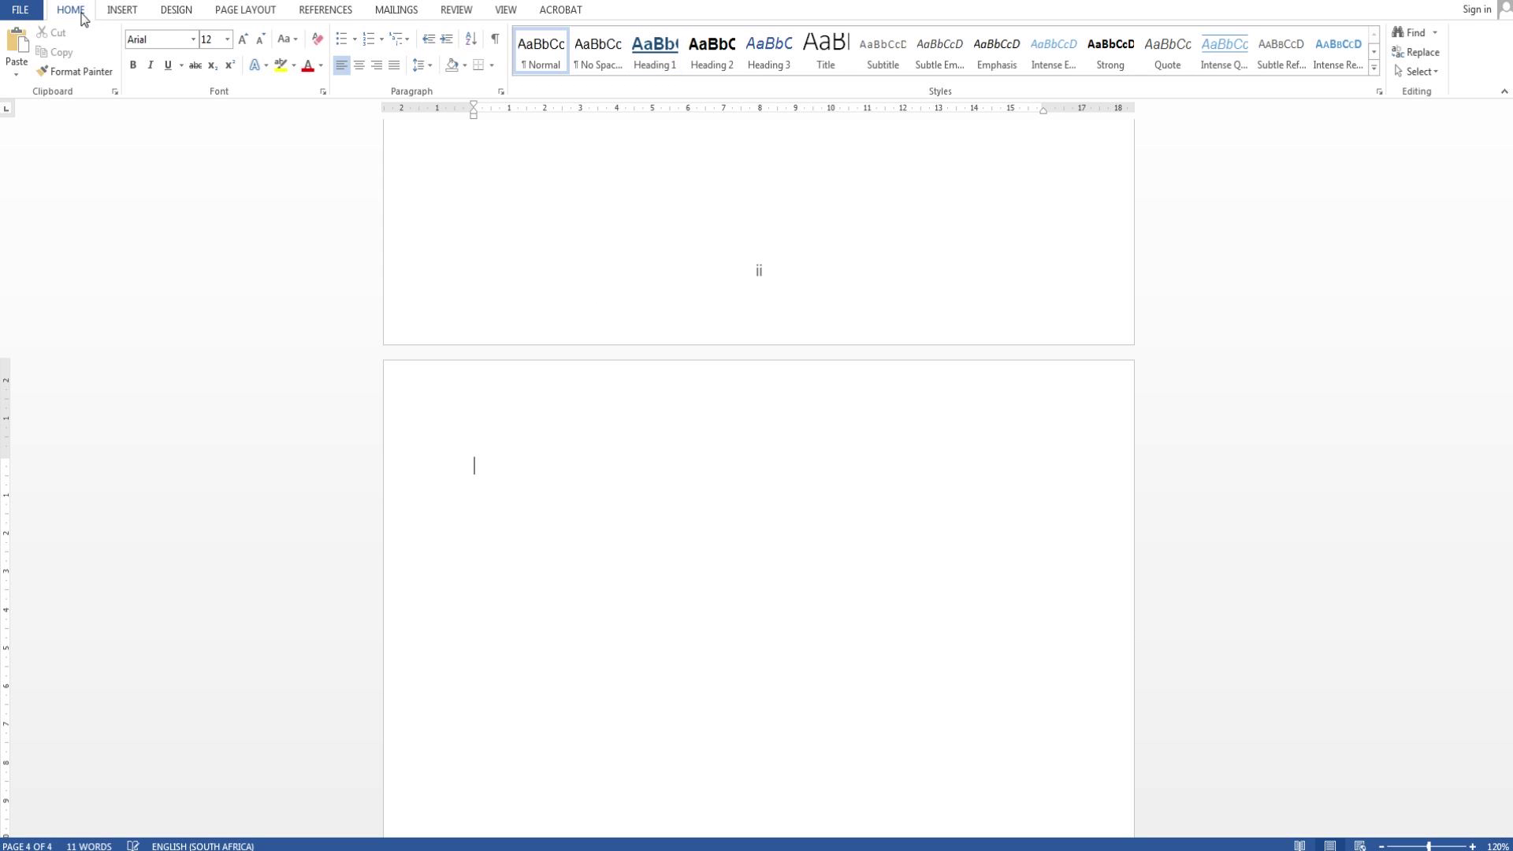
Step: Type 'Introduction' in Heading 1 style on page 4, leaving an empty line below
{"action": "left_click", "coordinate": [645, 55]}
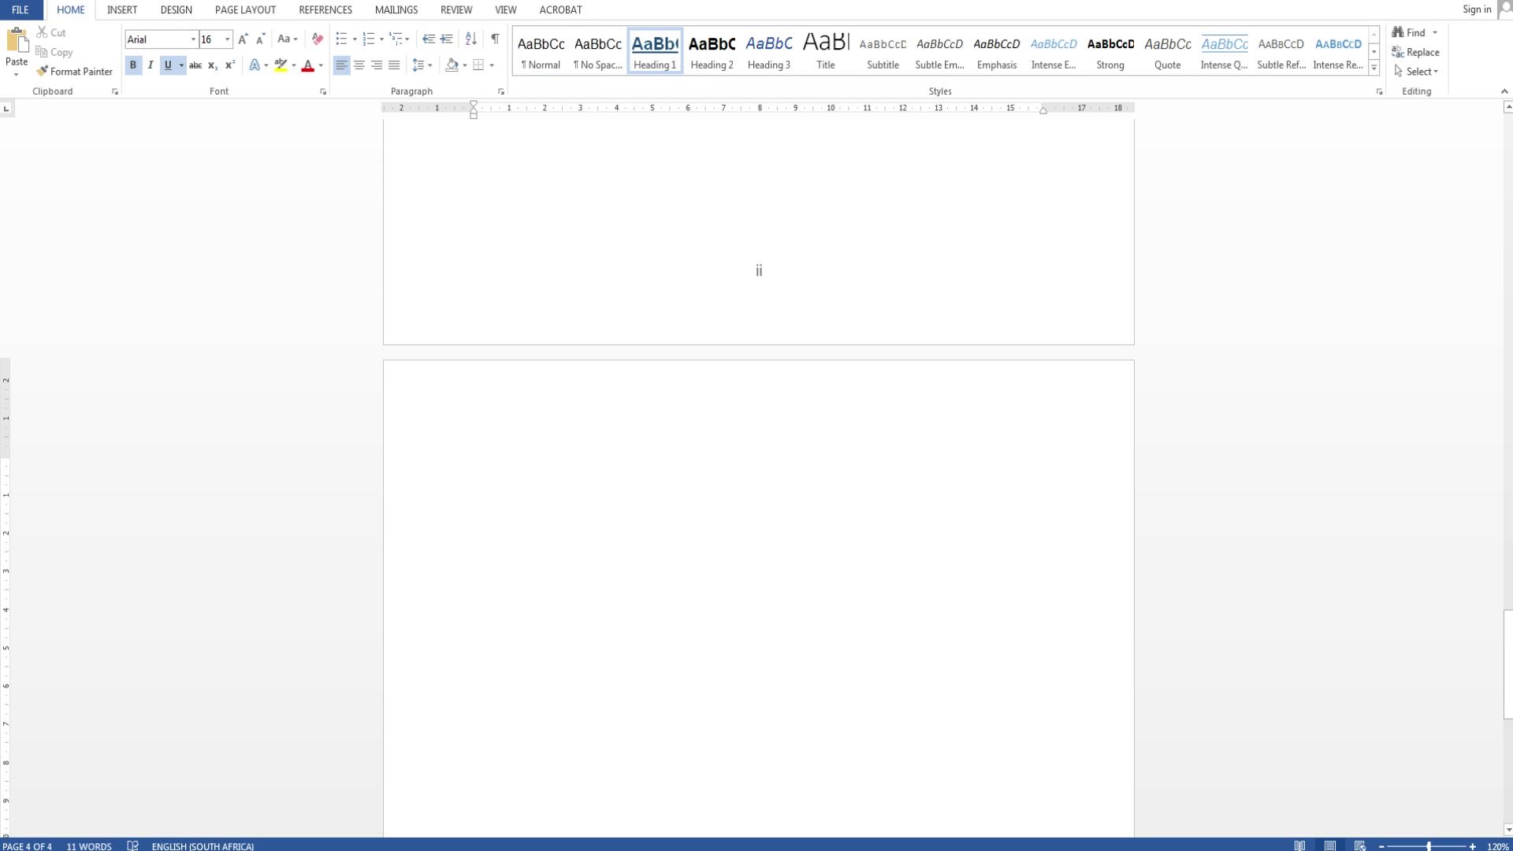
{"action": "type", "text": "Introdu"}
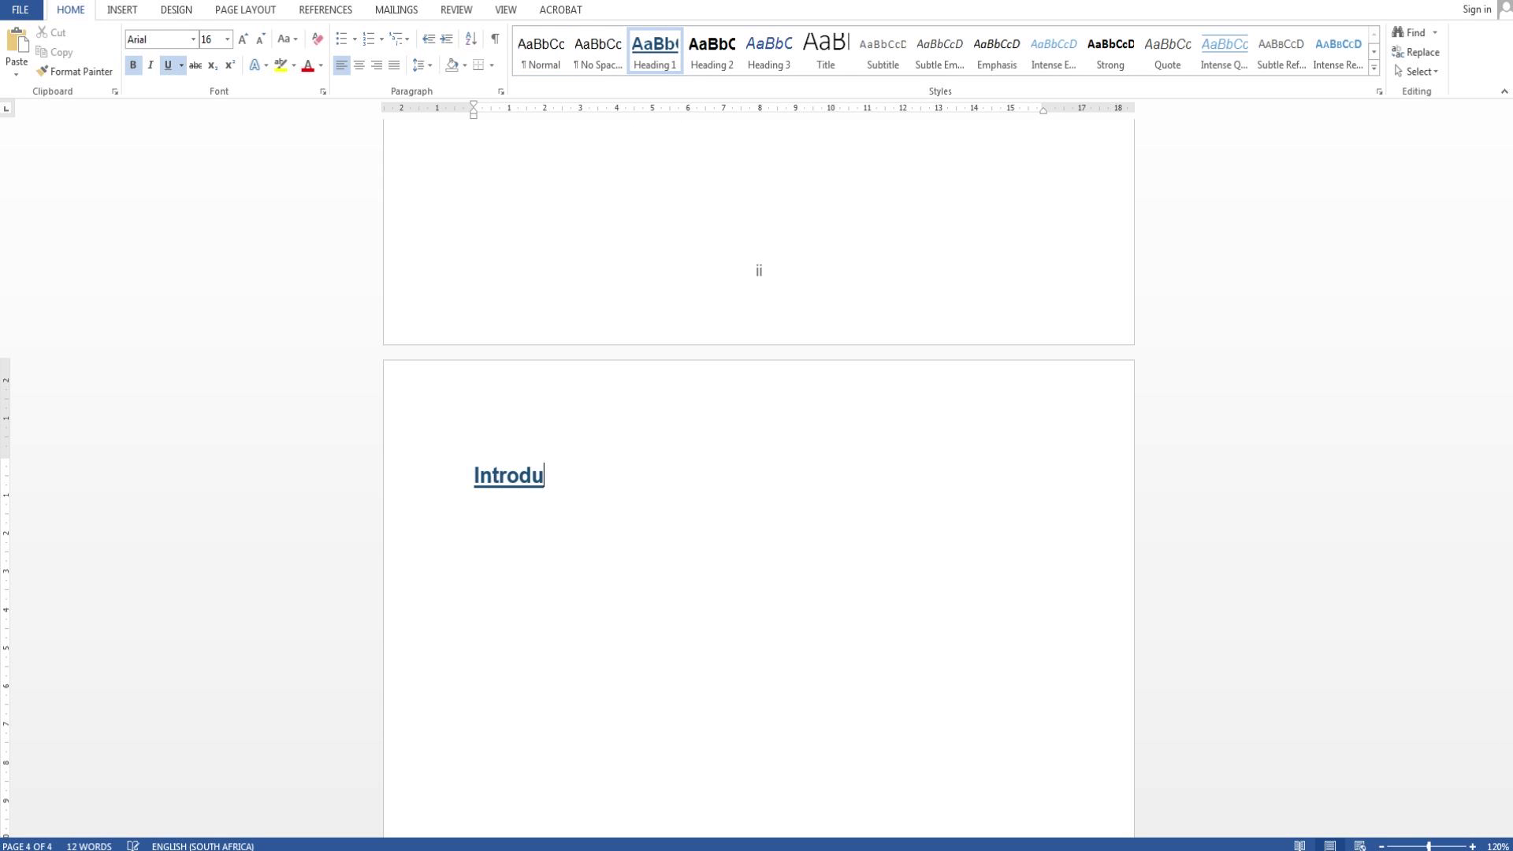
{"action": "type", "text": "ction"}
{"action": "key", "text": "Return"}
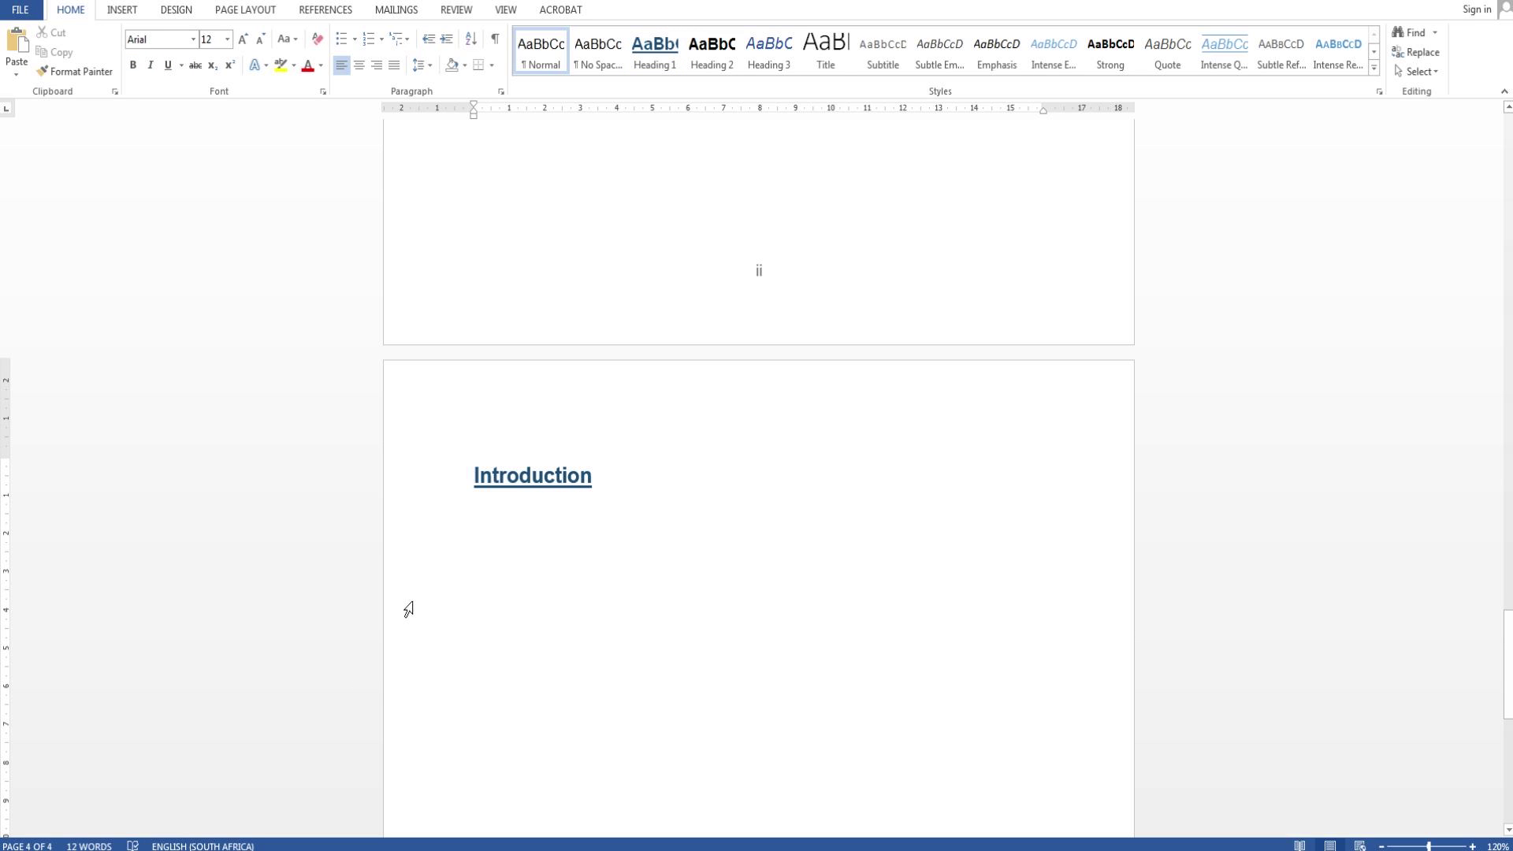
{"action": "left_click", "coordinate": [545, 481]}
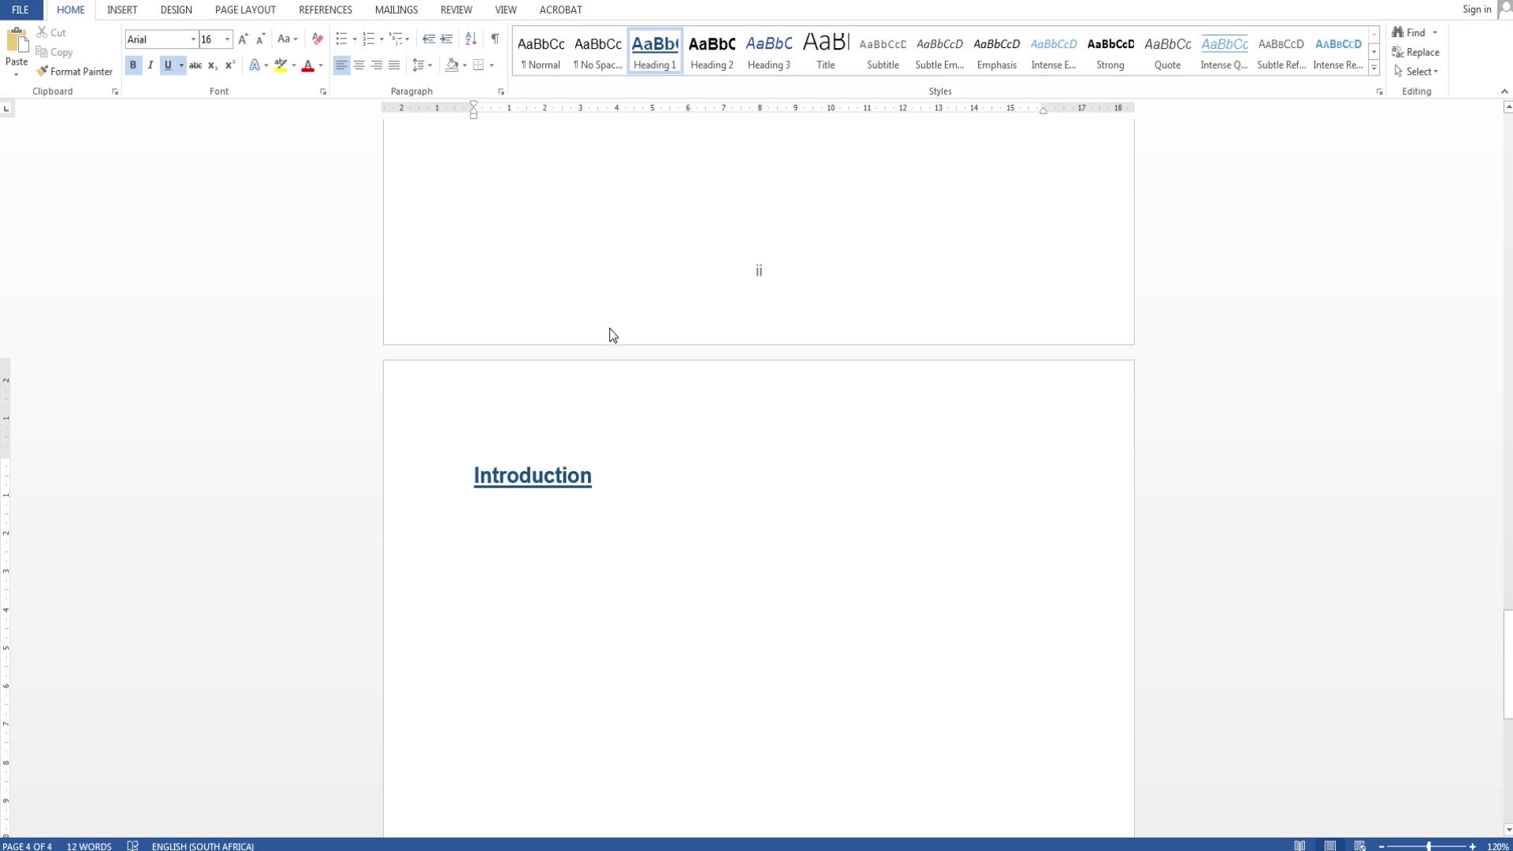
{"action": "key", "text": "Down"}
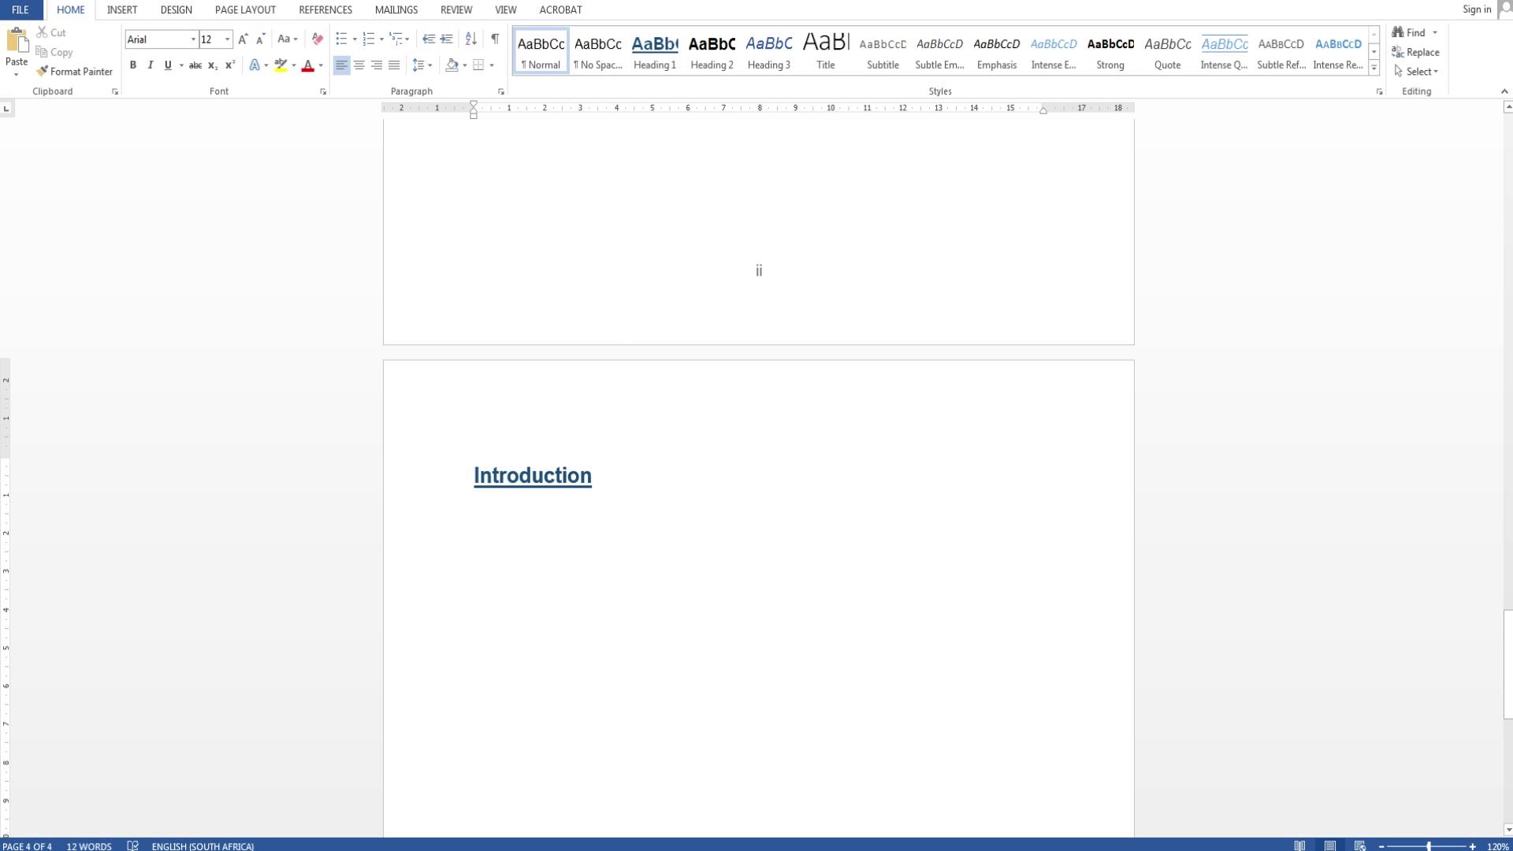
{"action": "right_click", "coordinate": [658, 59]}
{"action": "left_click", "coordinate": [708, 83]}
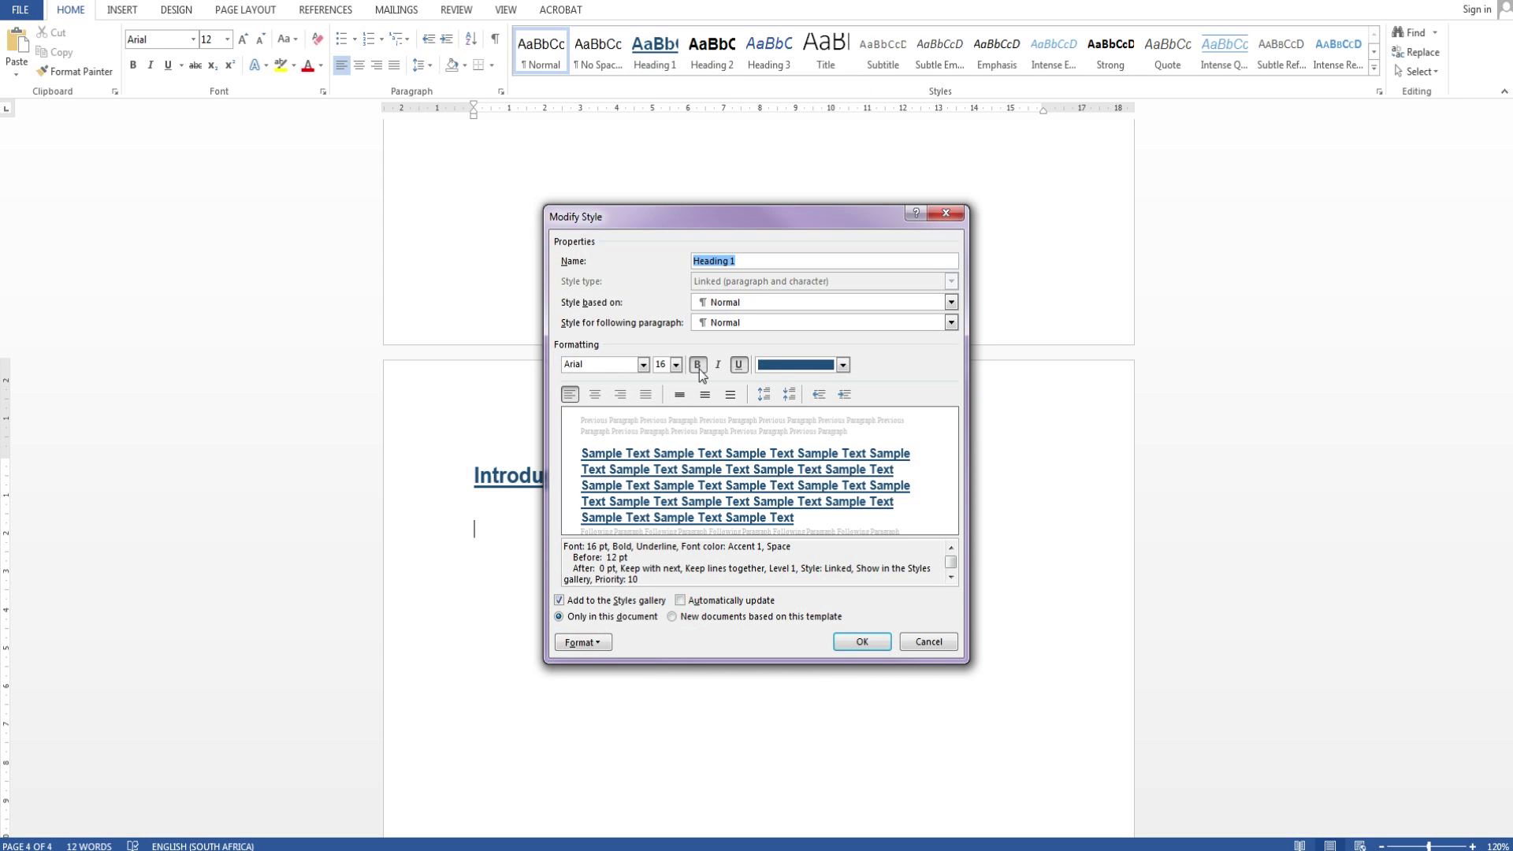
{"action": "left_click", "coordinate": [697, 365]}
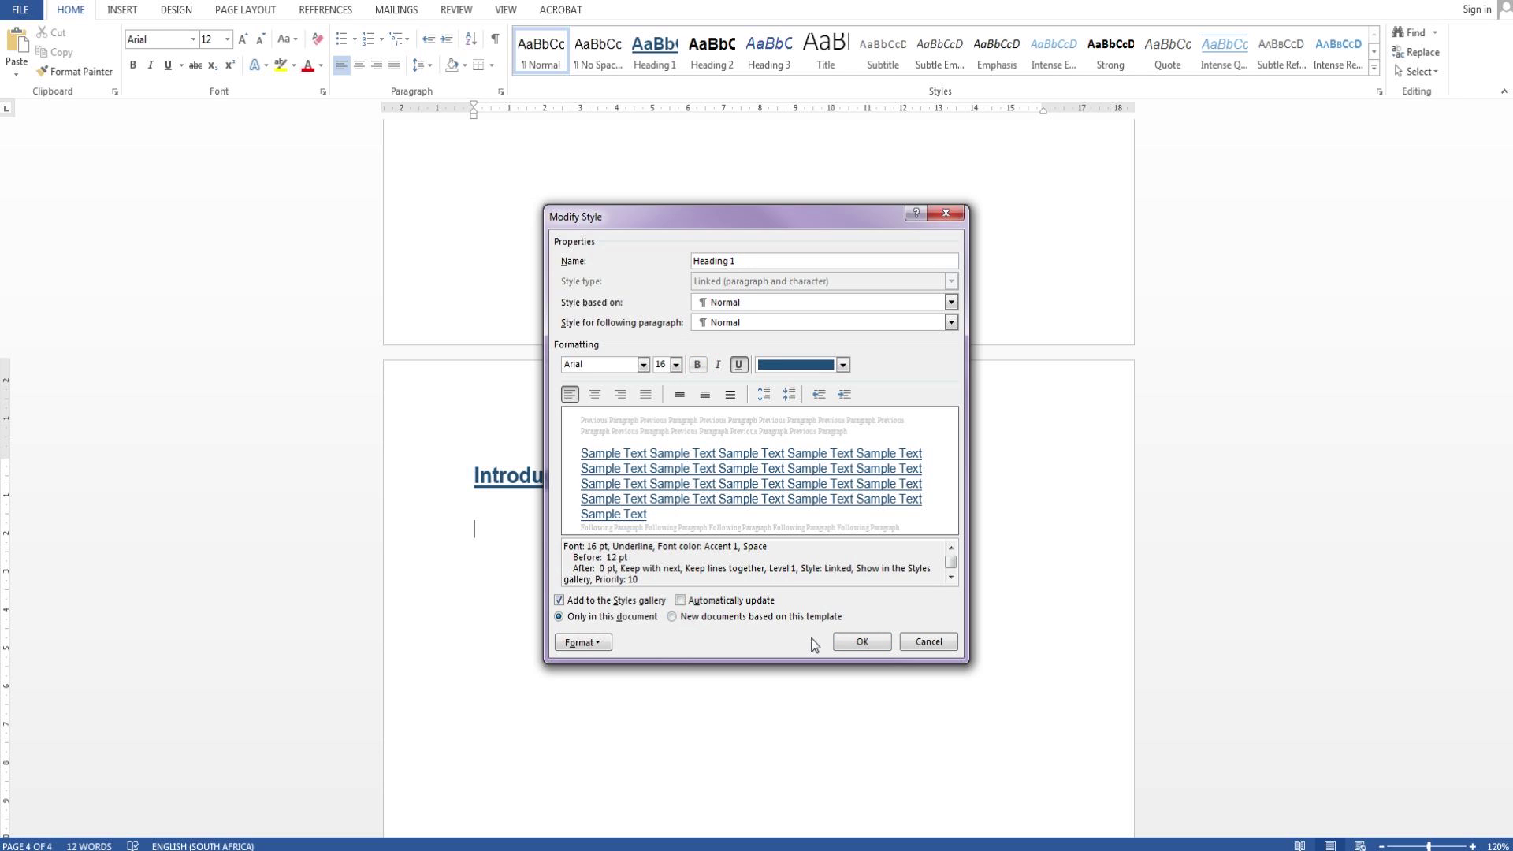
{"action": "left_click", "coordinate": [859, 642]}
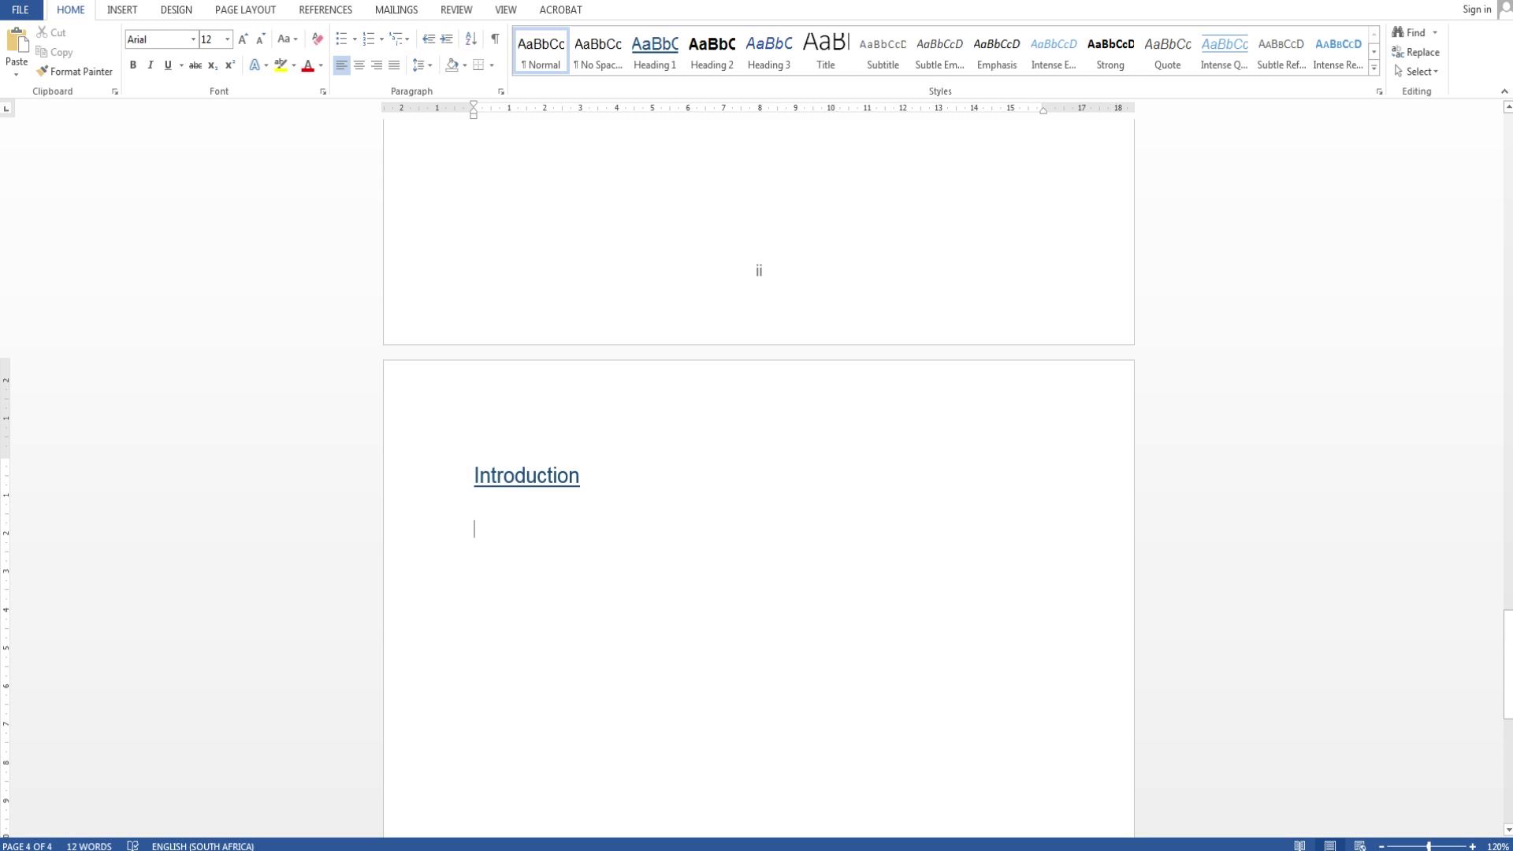
{"action": "right_click", "coordinate": [652, 52]}
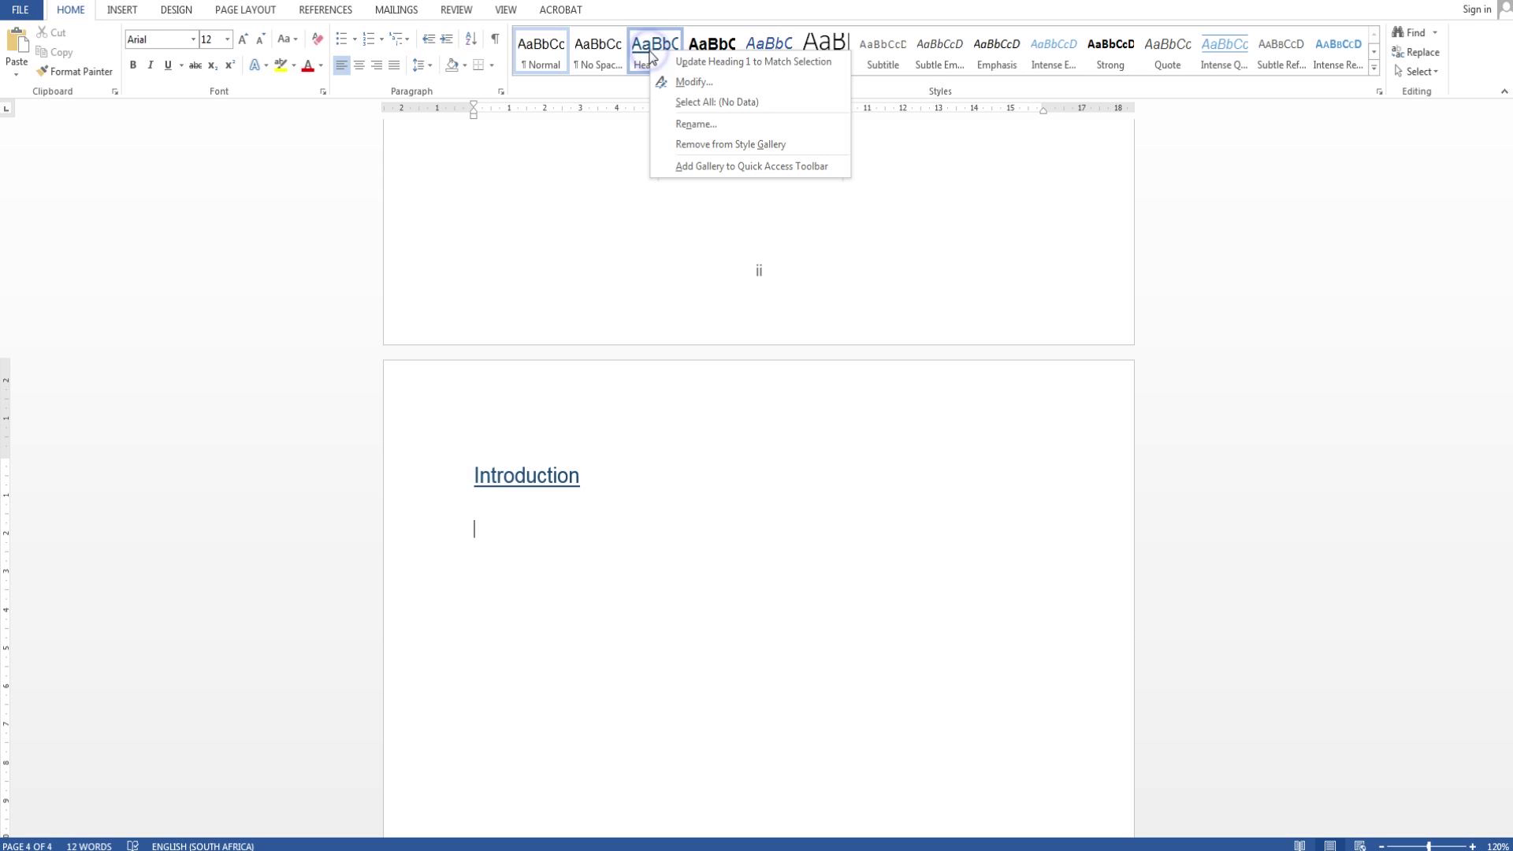
{"action": "left_click", "coordinate": [683, 82]}
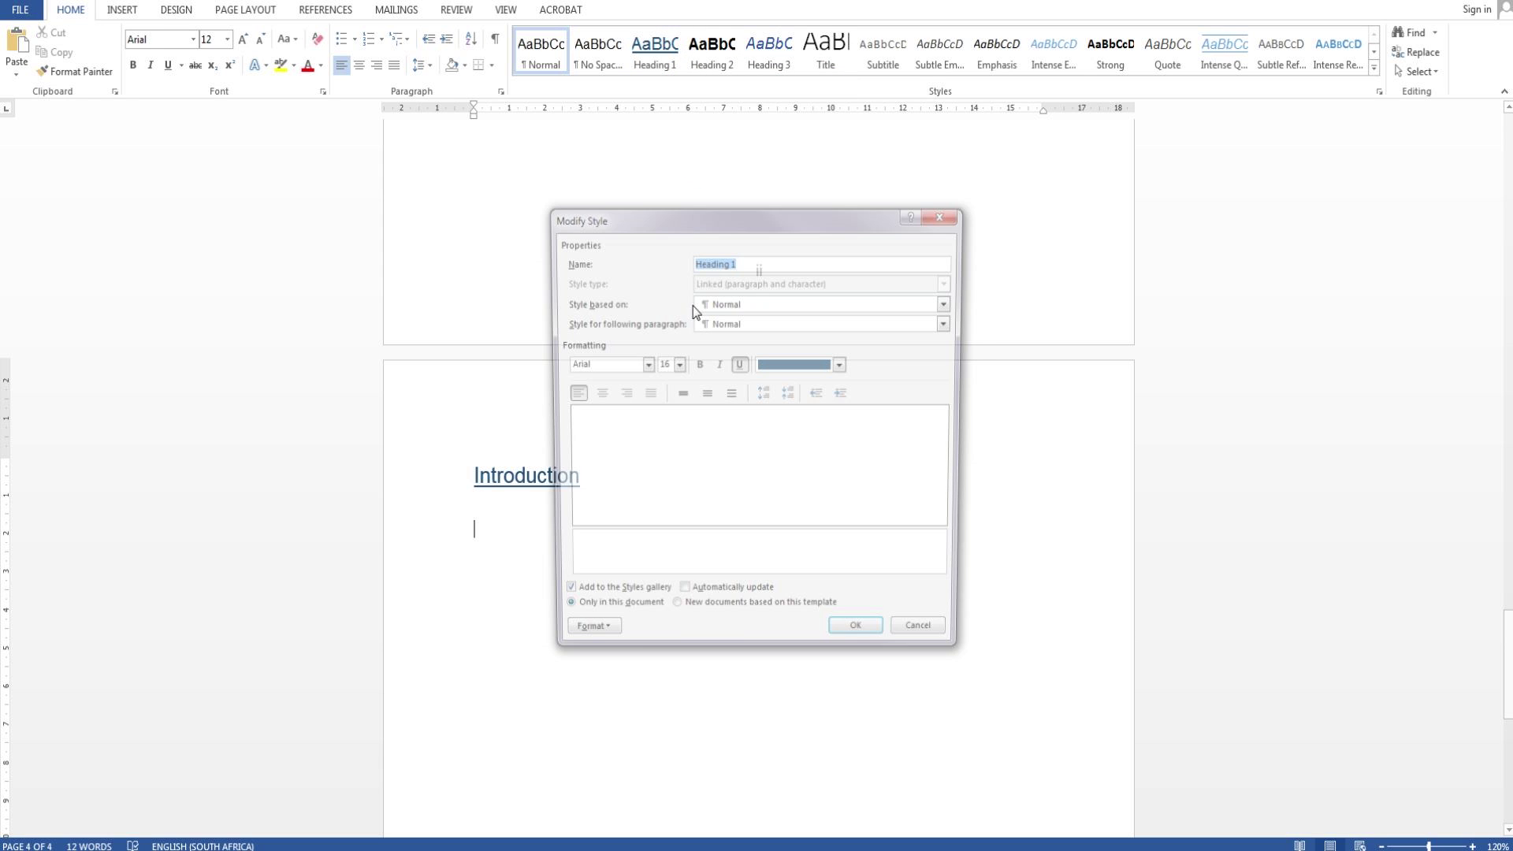
{"action": "left_click", "coordinate": [699, 364]}
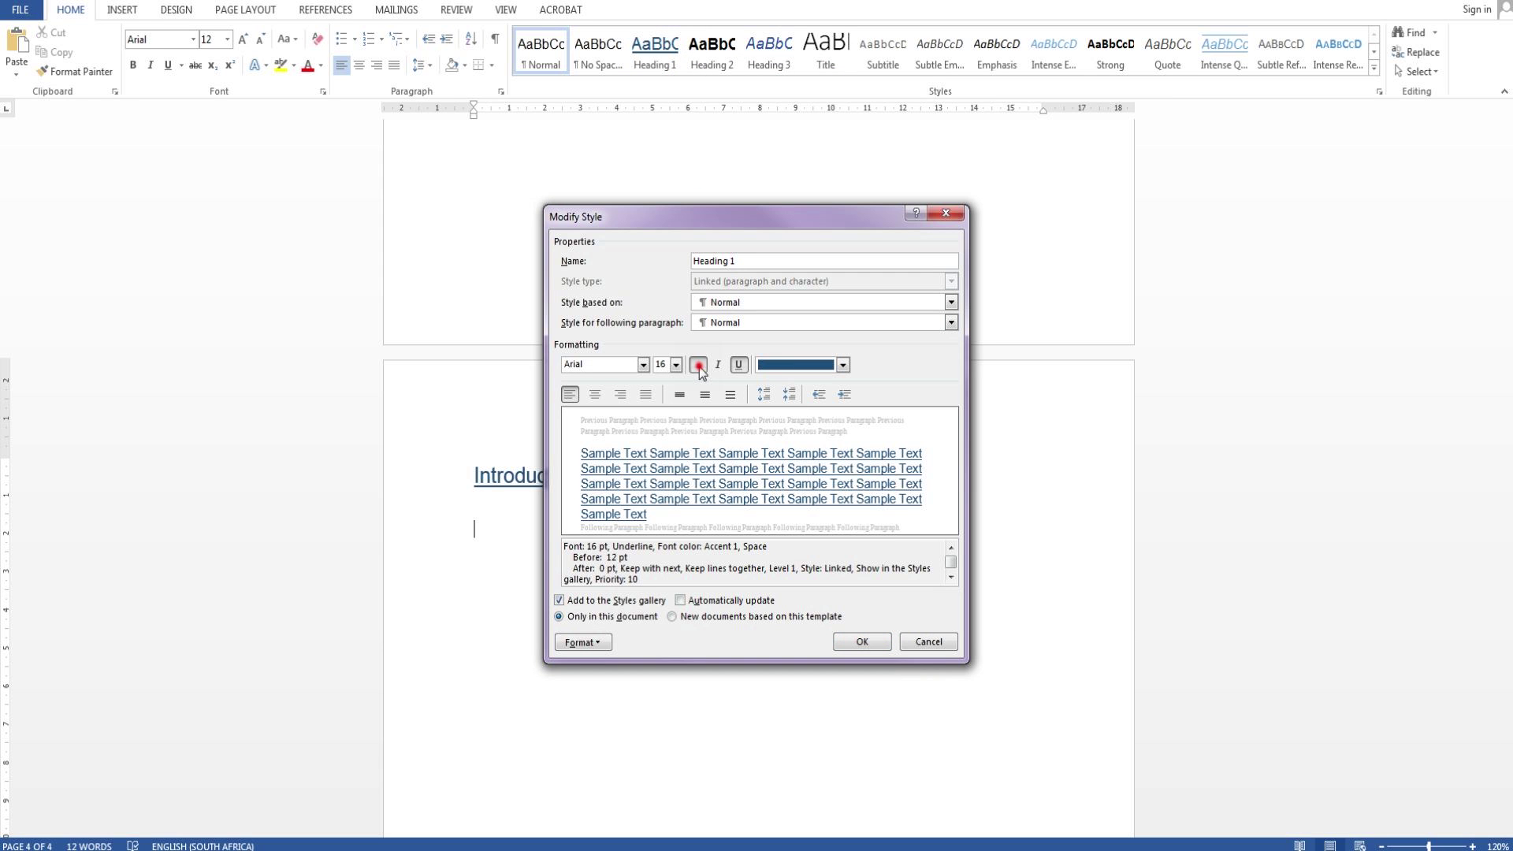
{"action": "left_click", "coordinate": [862, 642]}
Step: Add a Heading 1 'Topic 1' and a Heading 2 'Subtopic 1' below Introduction
{"action": "key", "text": "Return"}
{"action": "left_click", "coordinate": [655, 47]}
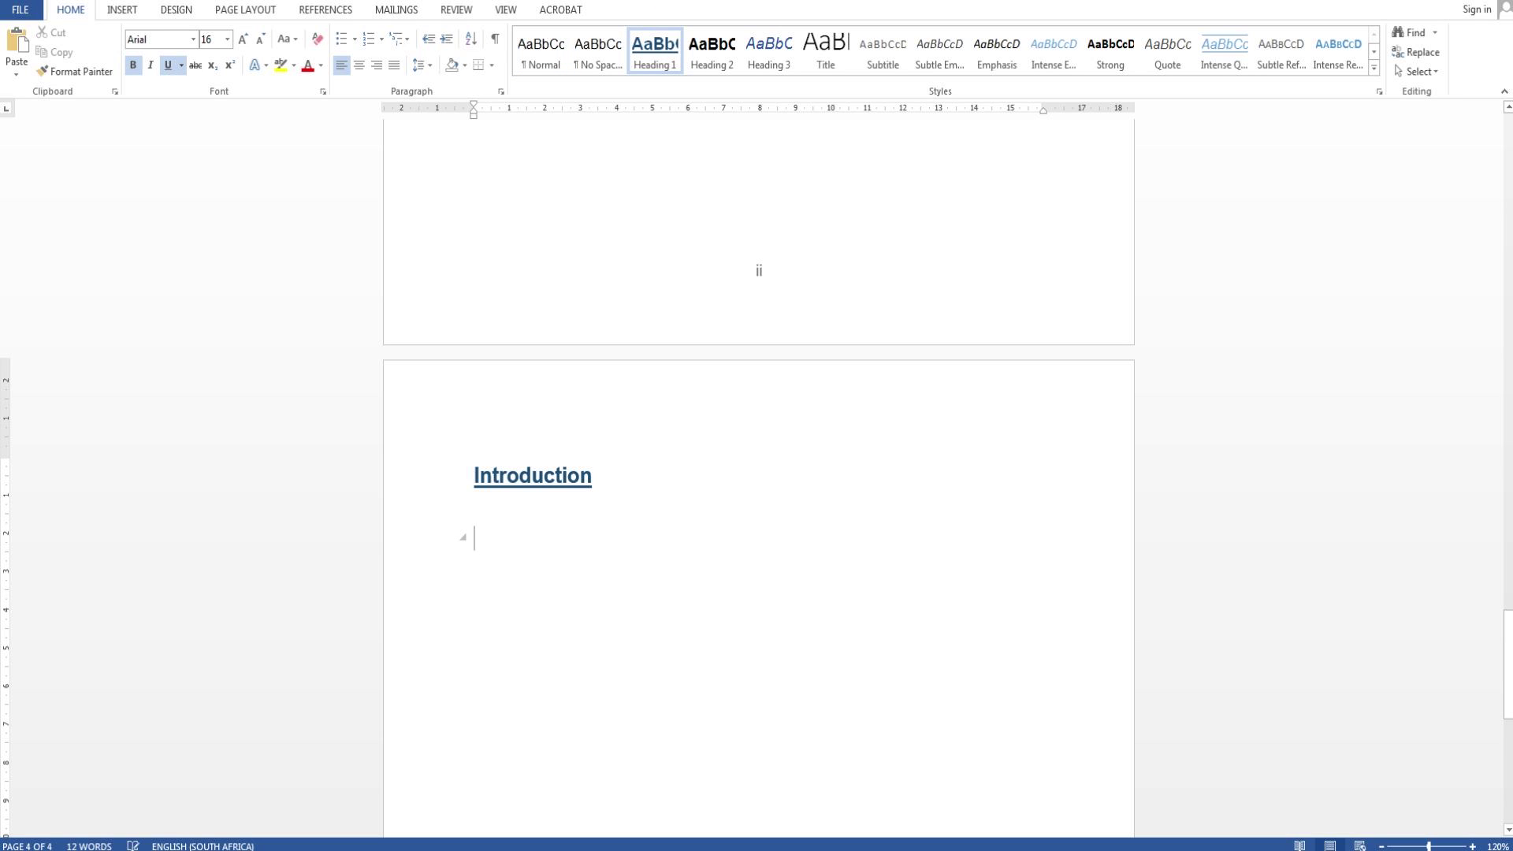
{"action": "type", "text": "Topic "}
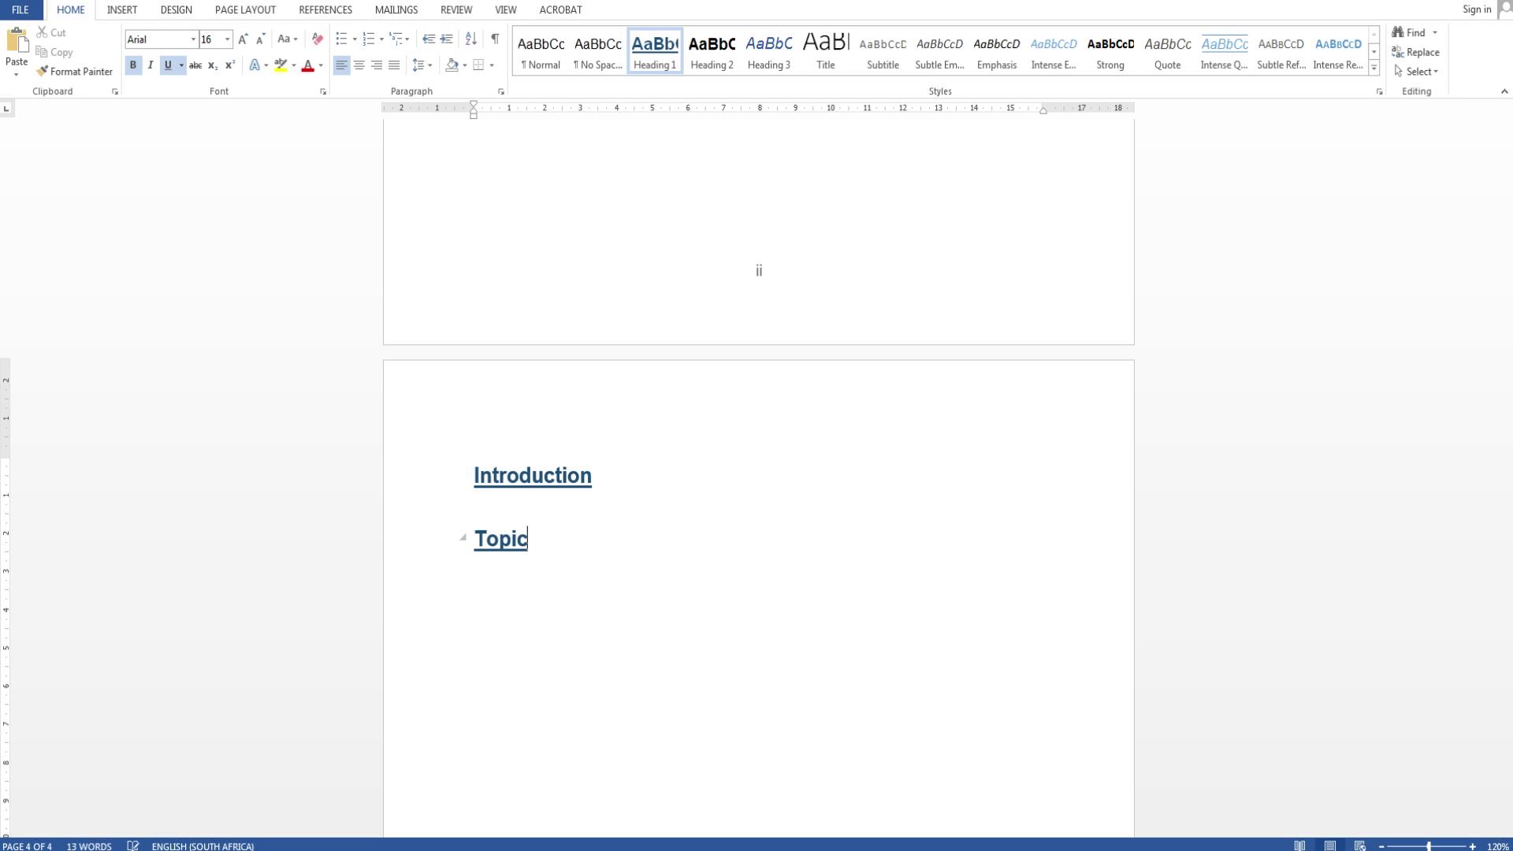
{"action": "type", "text": "1"}
{"action": "key", "text": "Left"}
{"action": "key", "text": "End"}
{"action": "key", "text": "Return"}
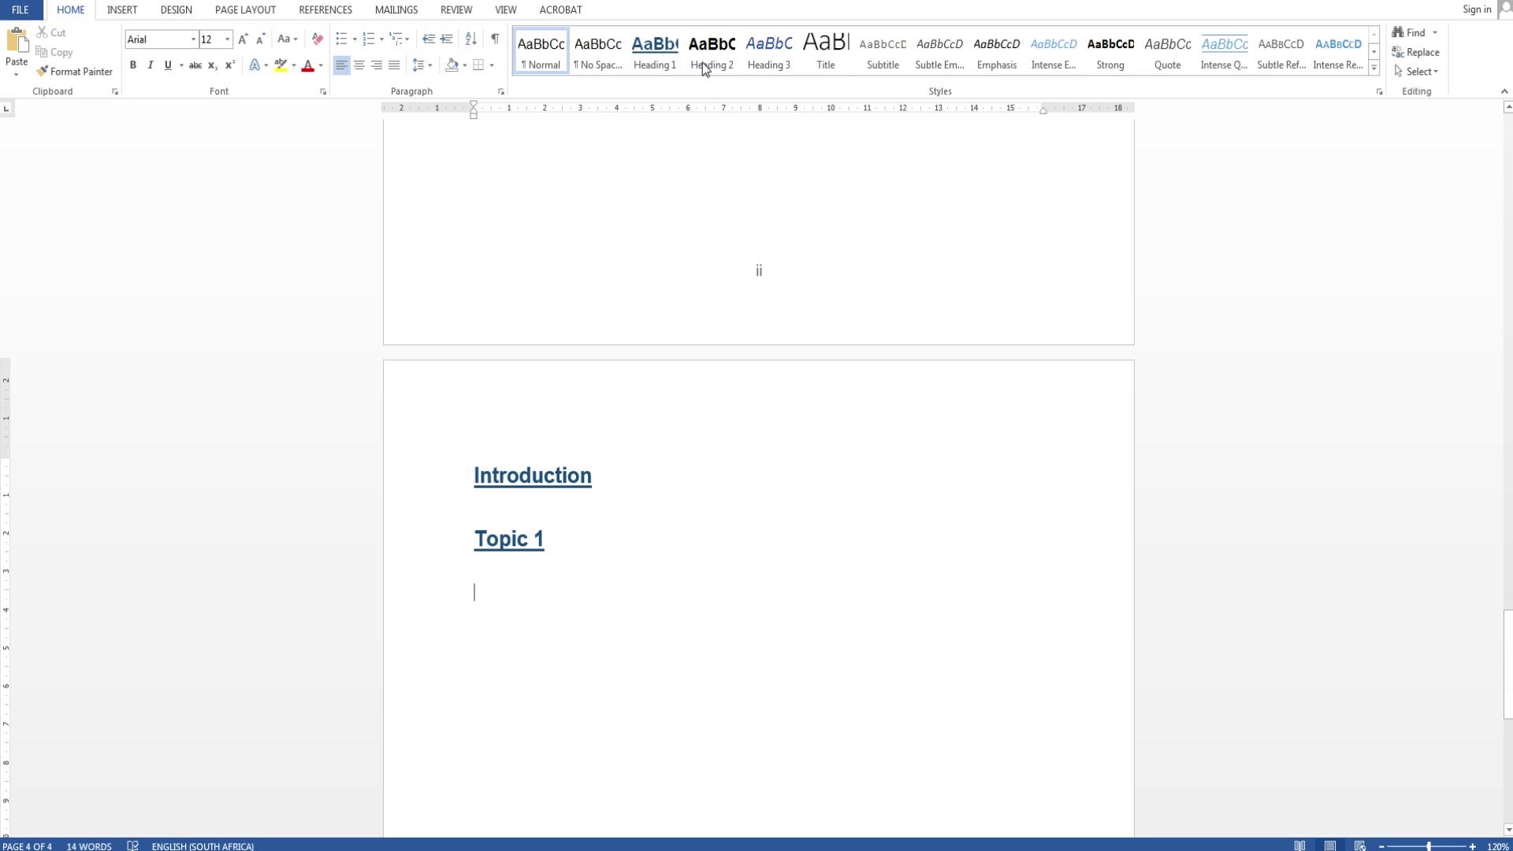
{"action": "left_click", "coordinate": [702, 63]}
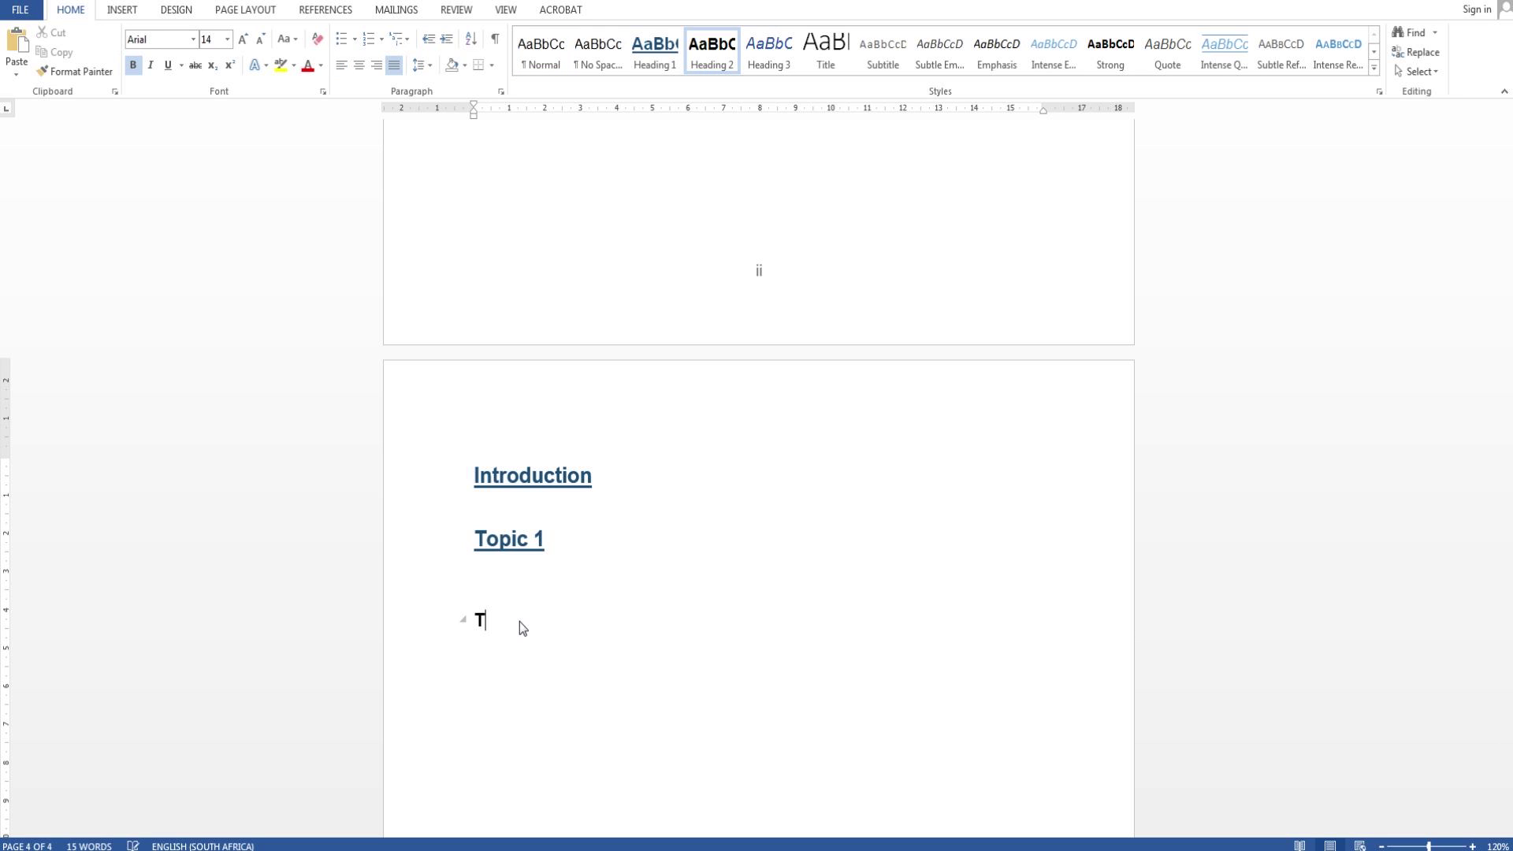
{"action": "type", "text": "Subtopic 1"}
{"action": "key", "text": "Return"}
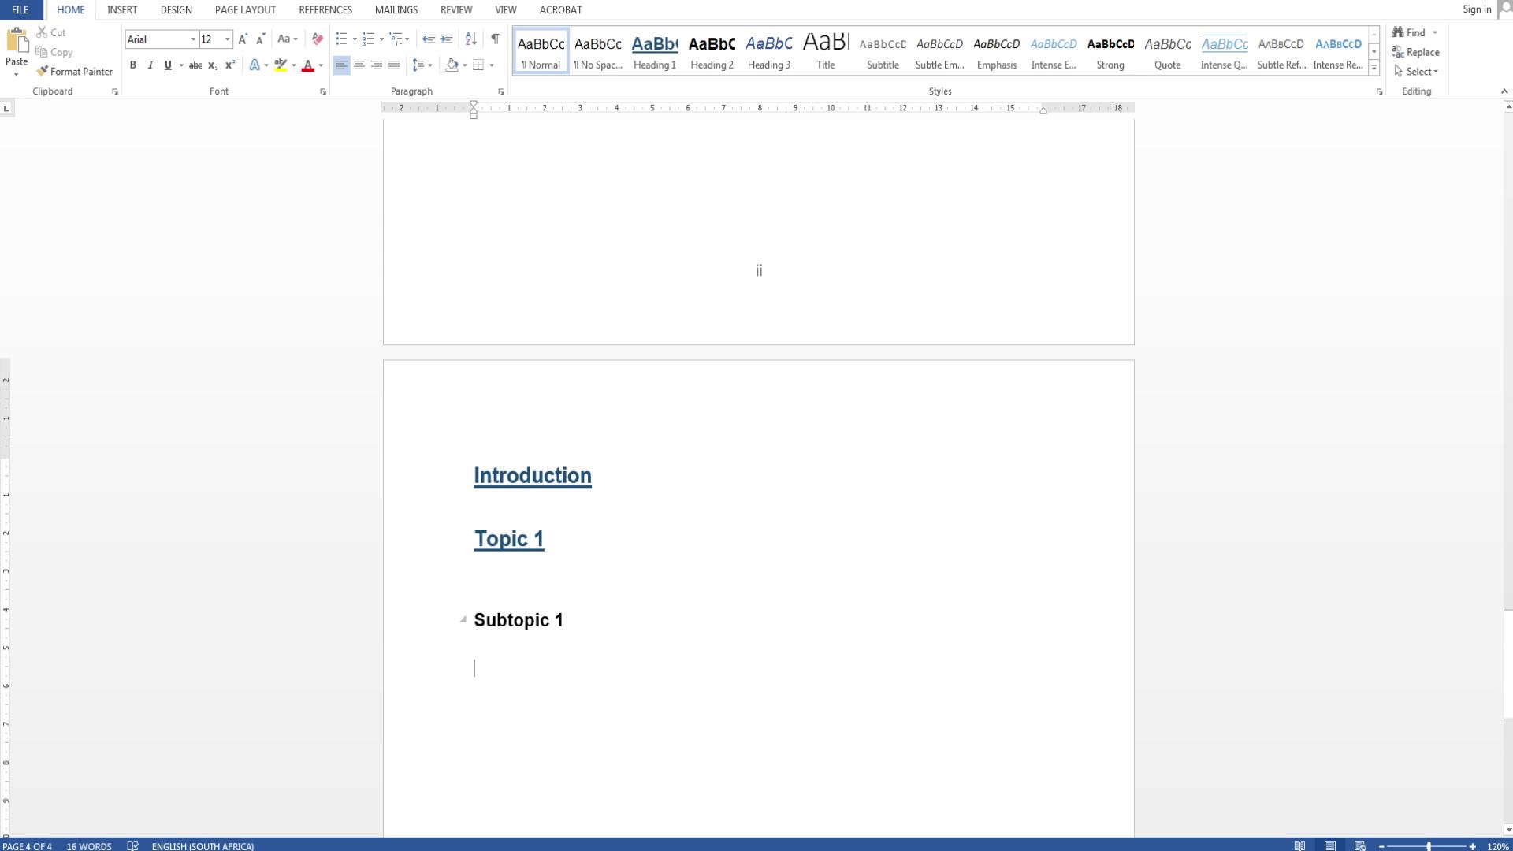
Step: Type a line of filler text under Introduction, Topic 1 and Subtopic 1
{"action": "left_click", "coordinate": [521, 674]}
{"action": "scroll", "coordinate": [756, 472], "scroll_direction": "up", "scroll_amount": 2}
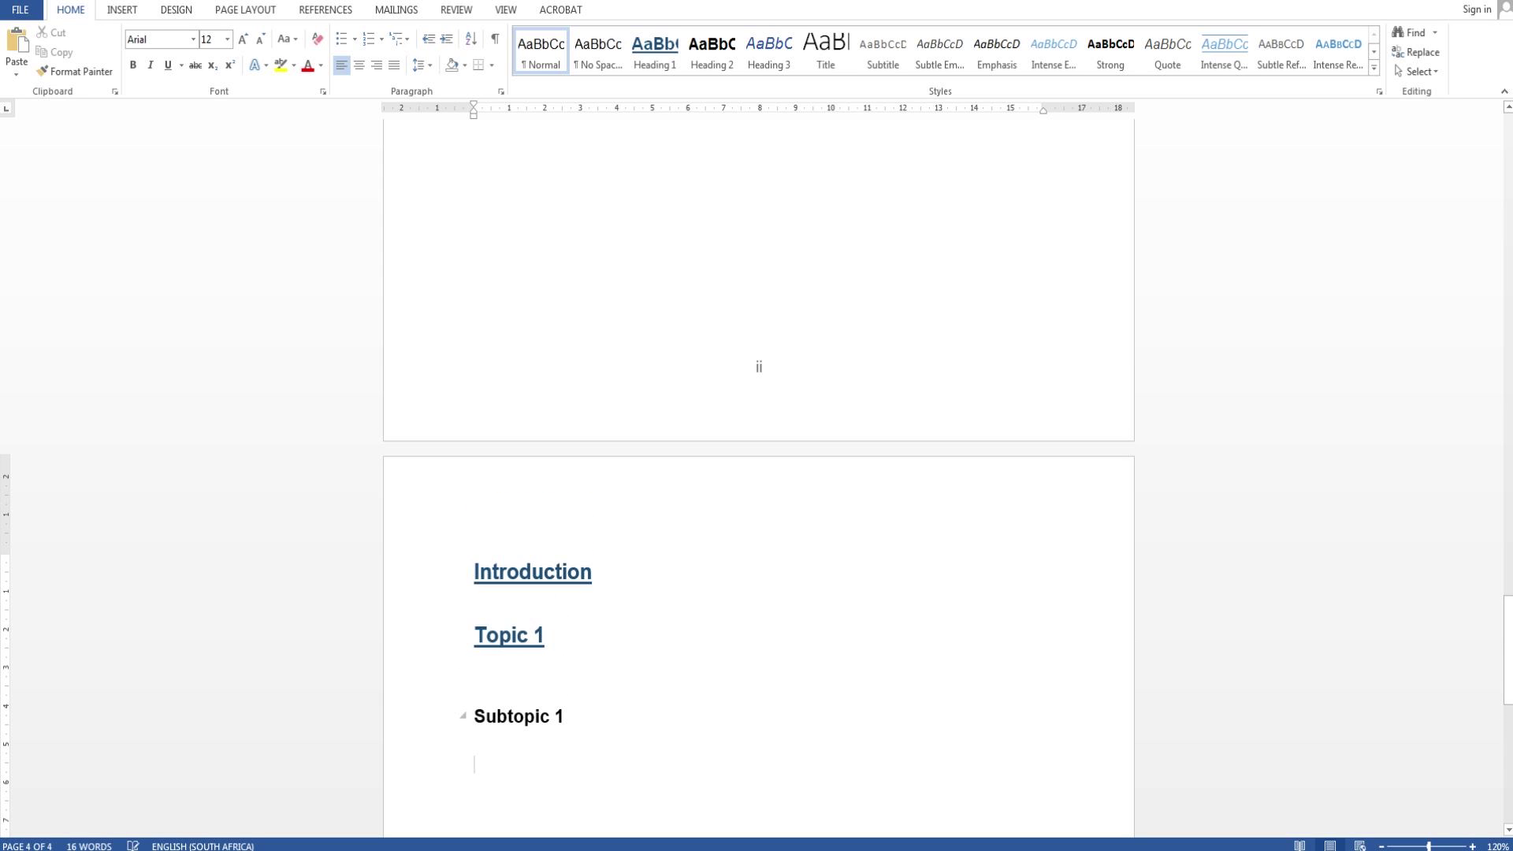
{"action": "scroll", "coordinate": [434, 486], "scroll_direction": "down", "scroll_amount": 3}
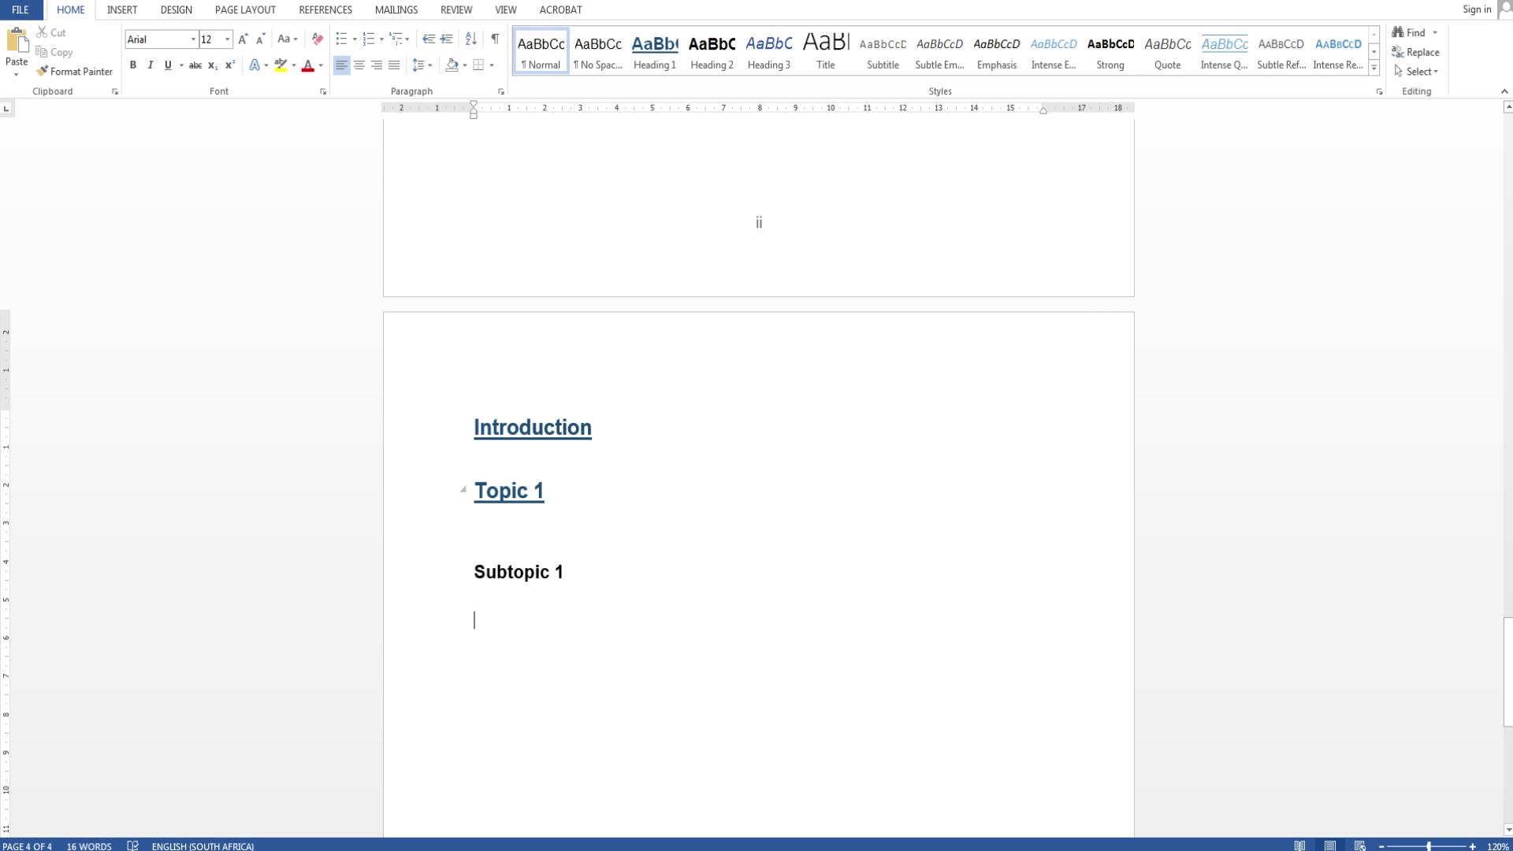
{"action": "left_click", "coordinate": [531, 466]}
{"action": "key", "text": "Return"}
{"action": "type", "text": "fjbrbirbrebte"}
{"action": "left_click", "coordinate": [504, 561]}
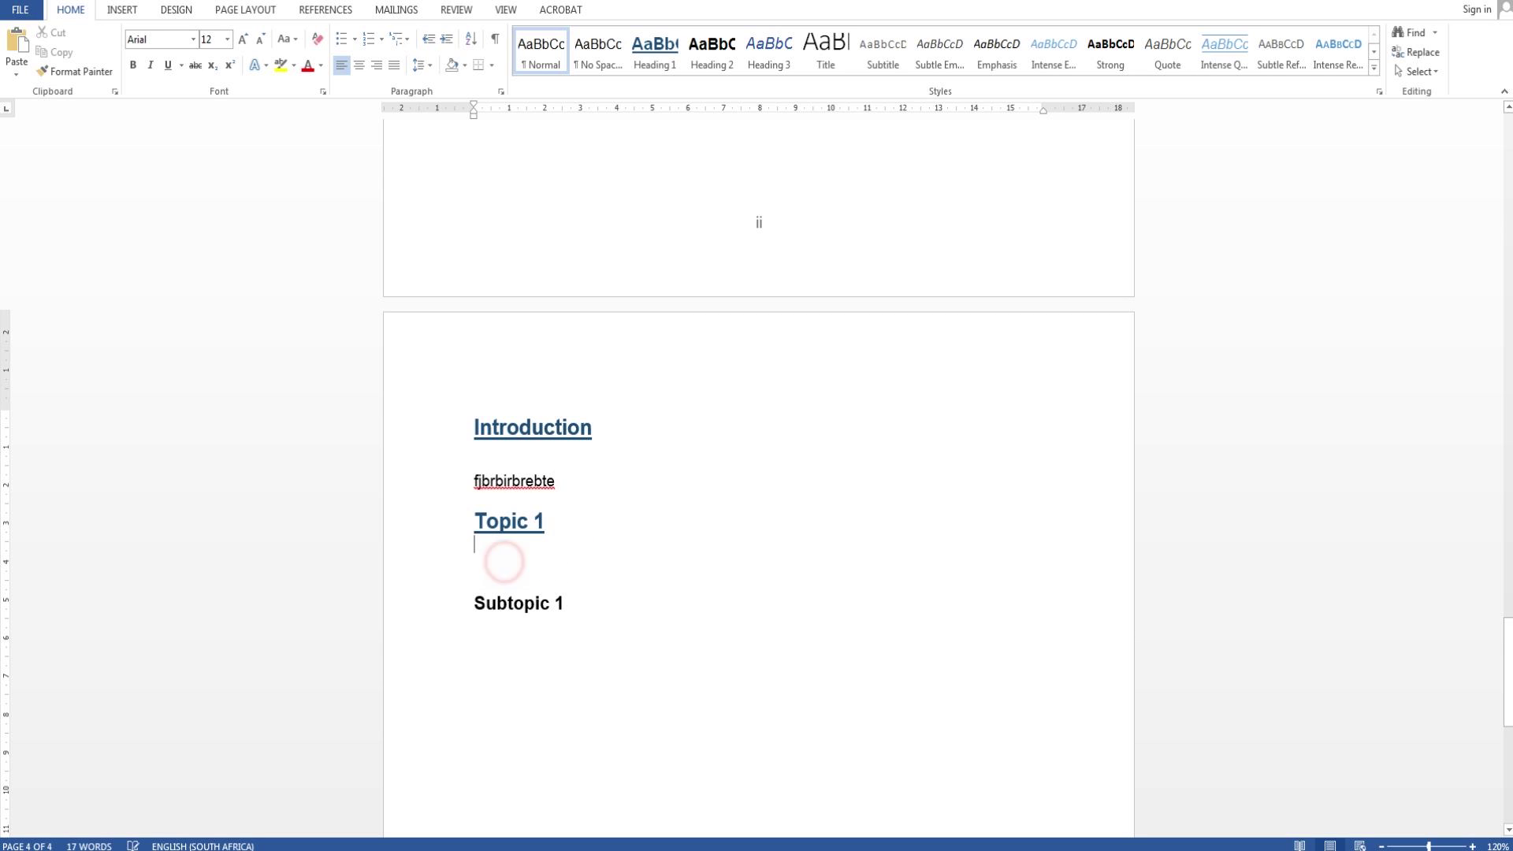
{"action": "key", "text": "Return"}
{"action": "type", "text": "rgewrhth"}
{"action": "key", "text": "Return"}
{"action": "type", "text": "gthhhhhhhhhhhhhhh"}
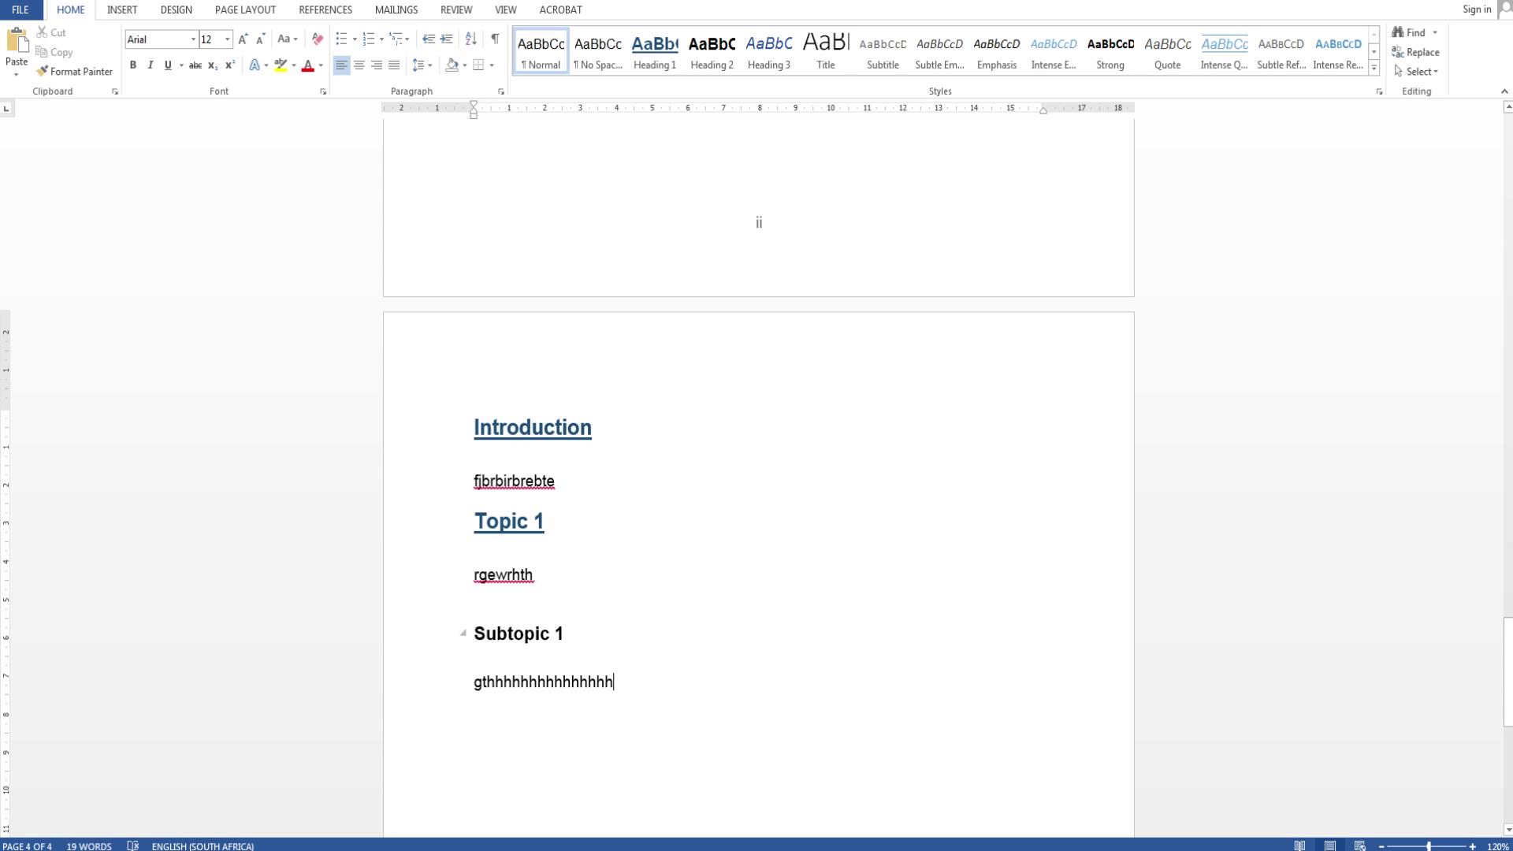
Step: Update the table of contents to list Introduction, Topic 1 and Subtopic 1
{"action": "scroll", "coordinate": [760, 551], "scroll_direction": "up", "scroll_amount": 10}
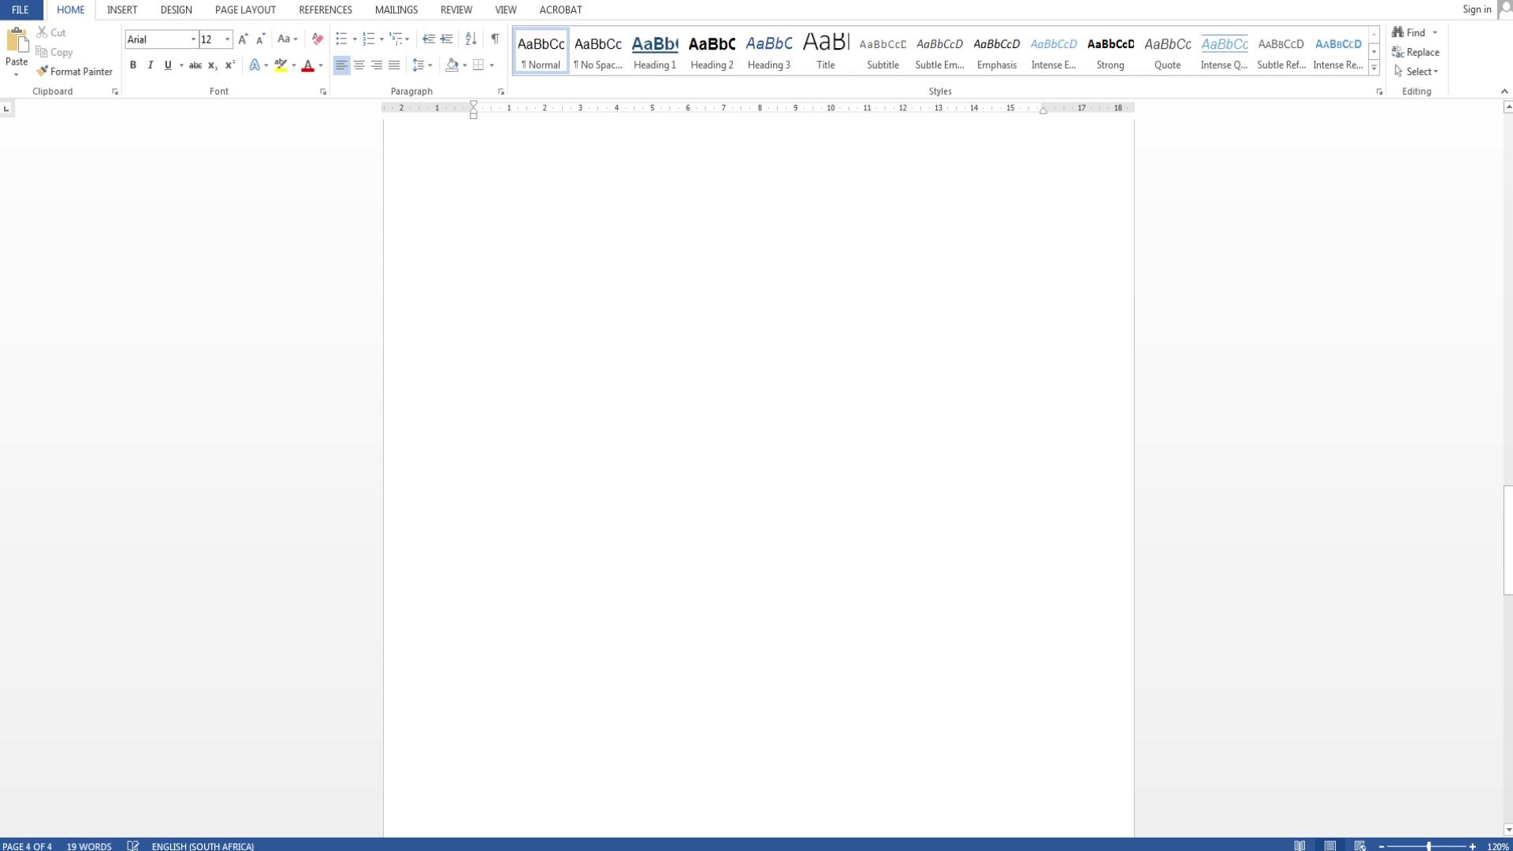
{"action": "scroll", "coordinate": [757, 564], "scroll_direction": "up", "scroll_amount": 10}
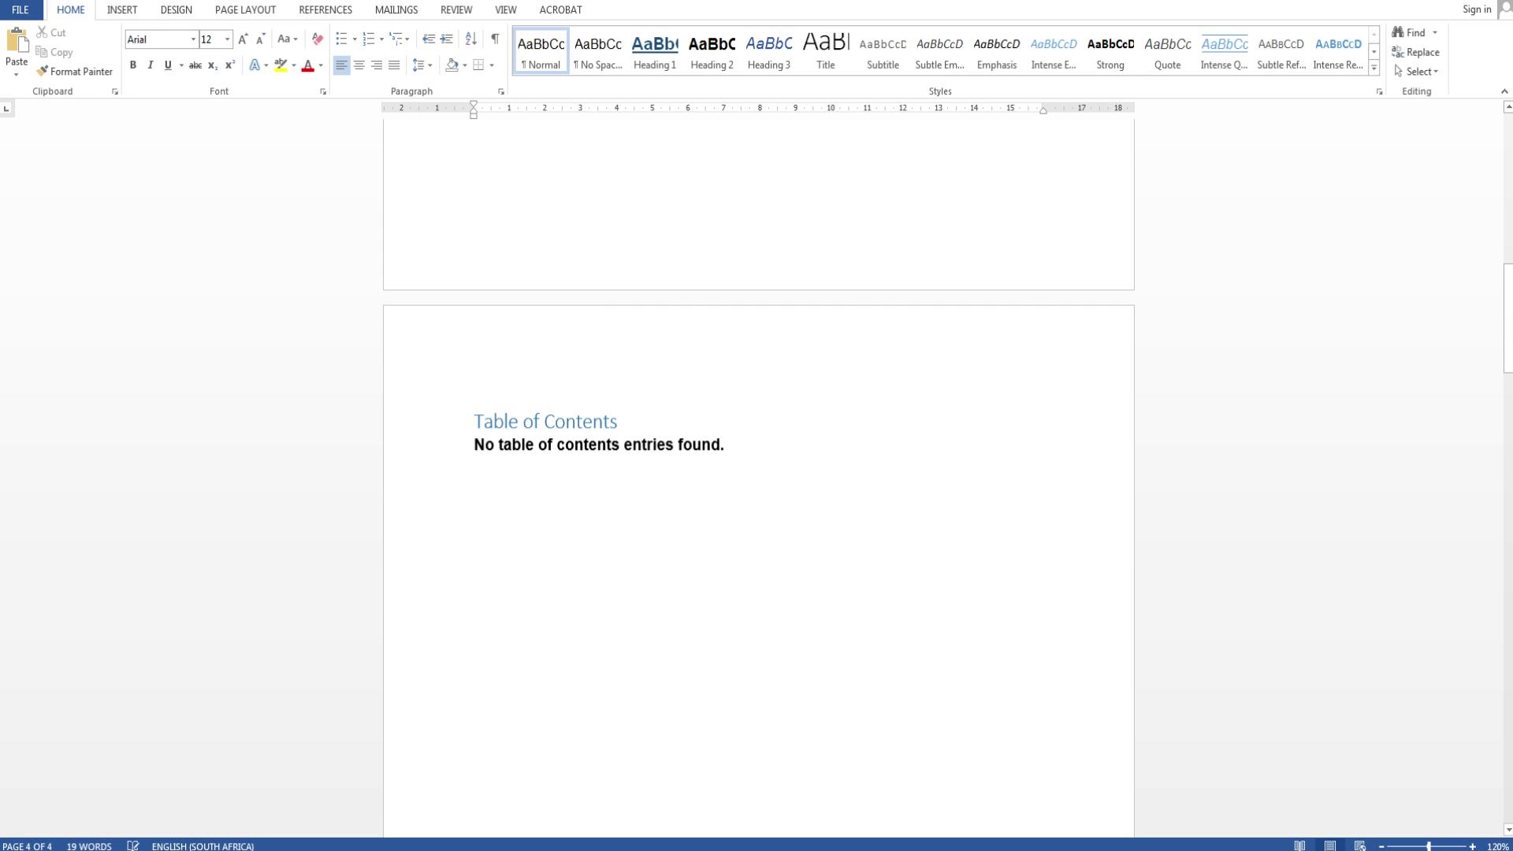
{"action": "left_click", "coordinate": [541, 439]}
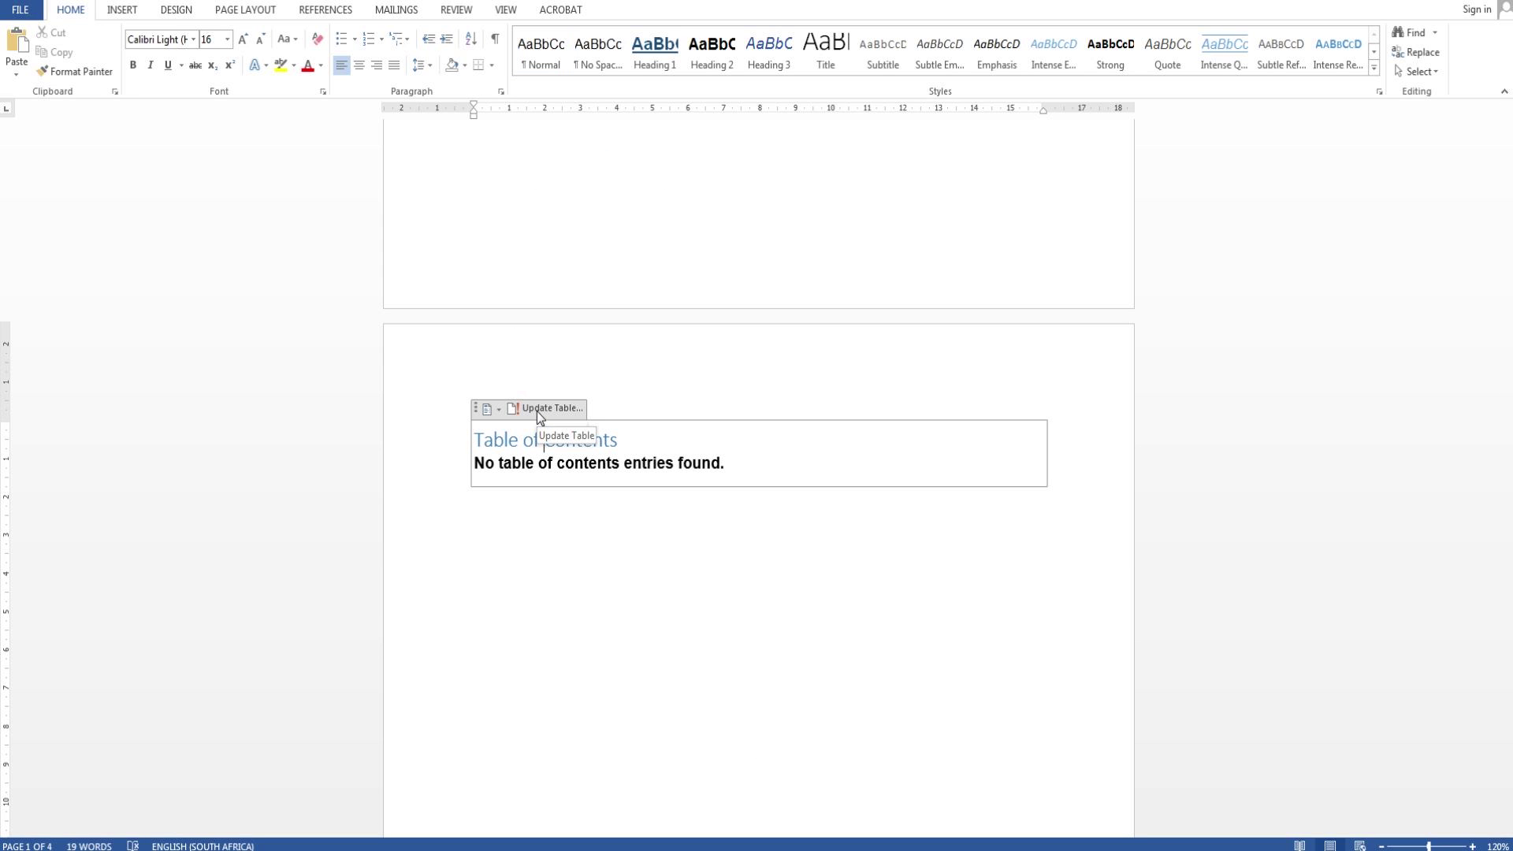
{"action": "left_click", "coordinate": [538, 408]}
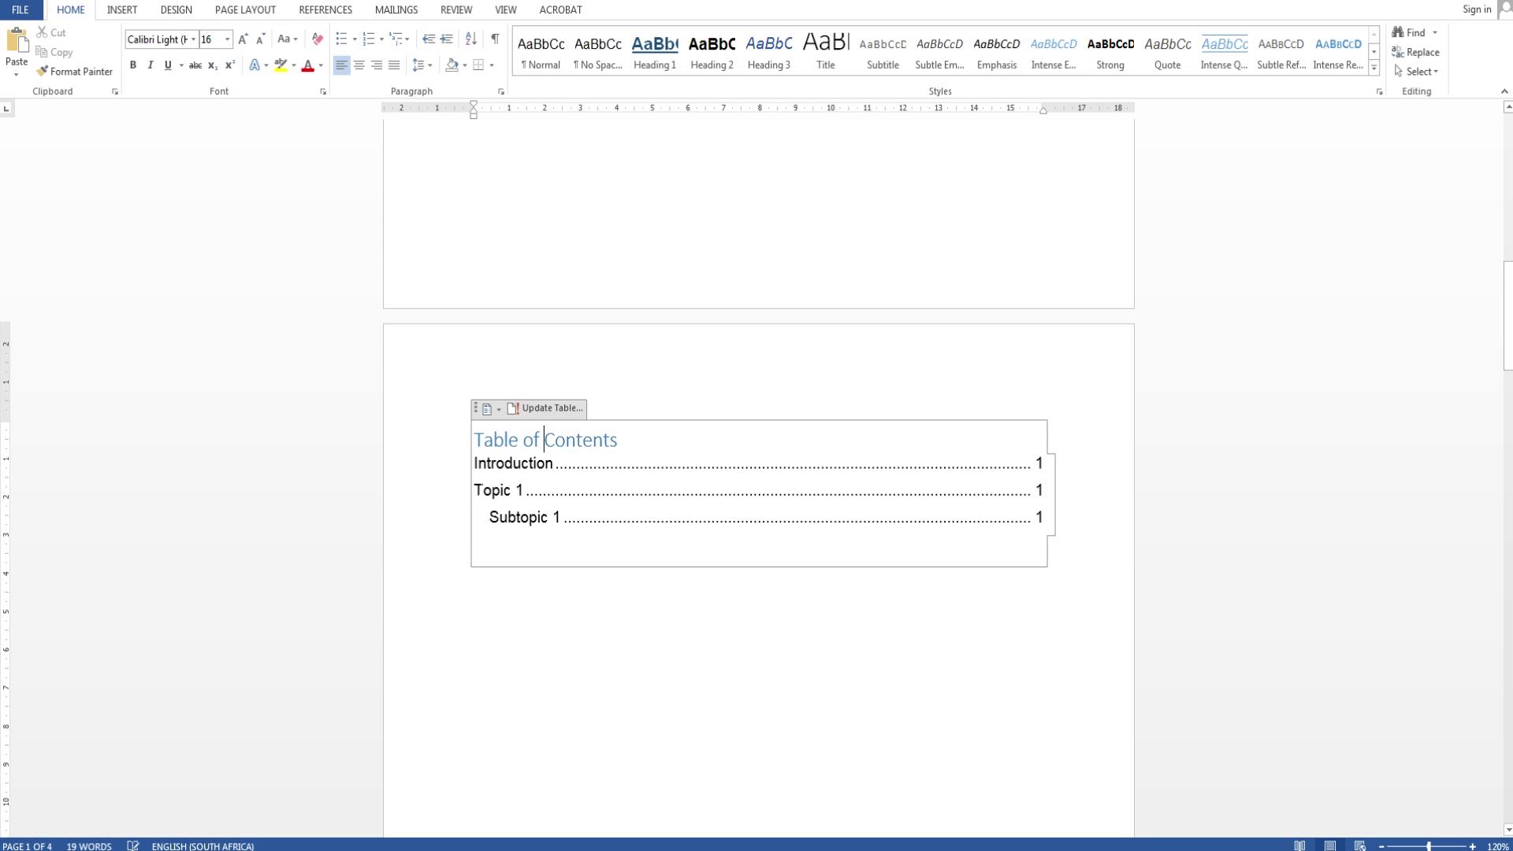
Step: Give the Table of Contents title the Heading 1 style with a blank line beneath it
{"action": "left_click", "coordinate": [630, 445]}
{"action": "key", "text": "Return"}
{"action": "double_click", "coordinate": [623, 440]}
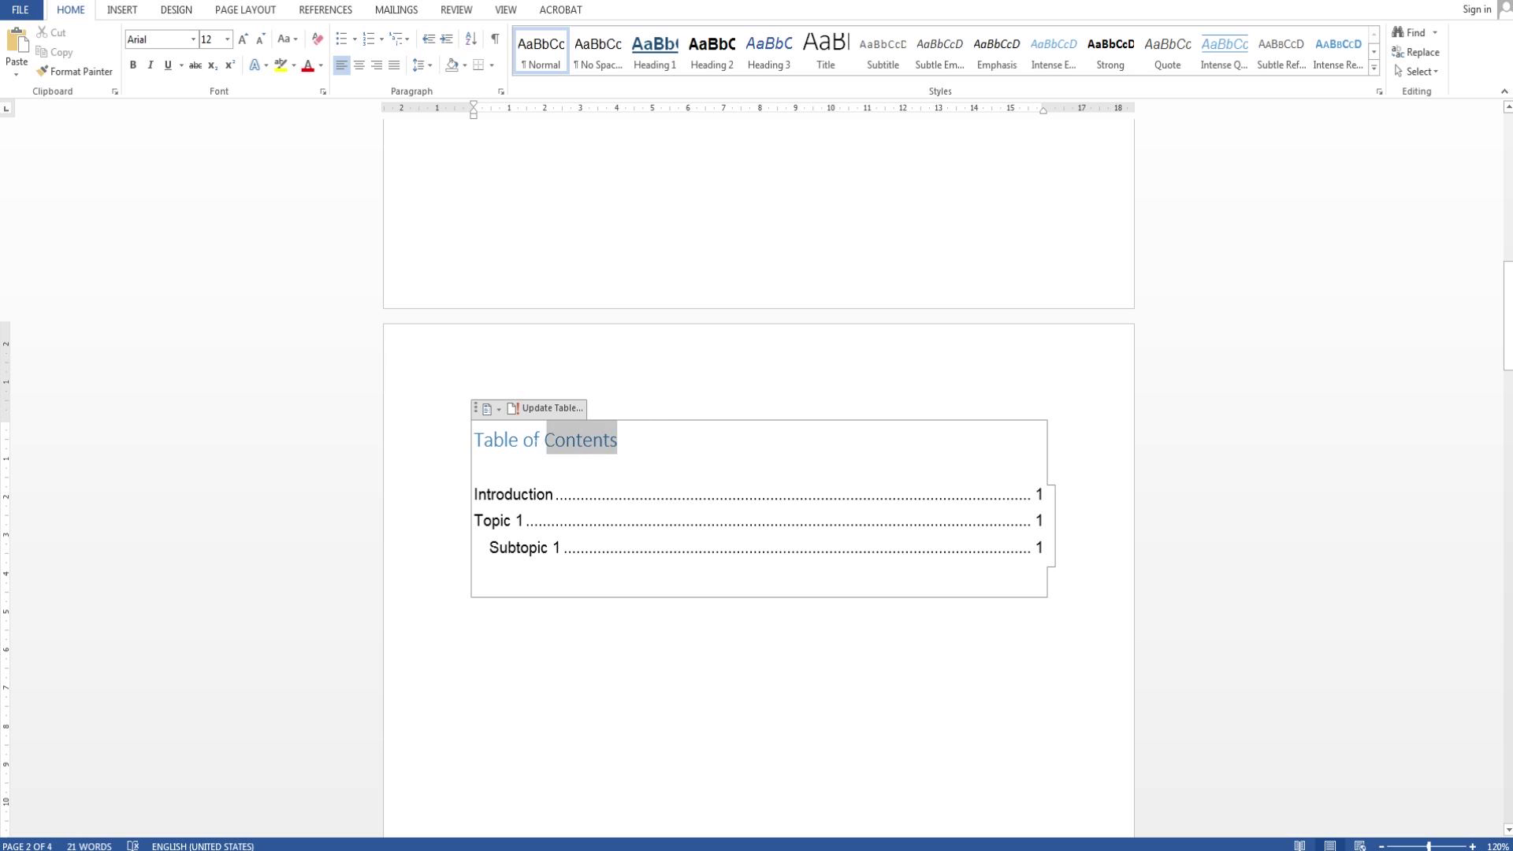
{"action": "left_click_drag", "start_coordinate": [623, 440], "coordinate": [490, 419]}
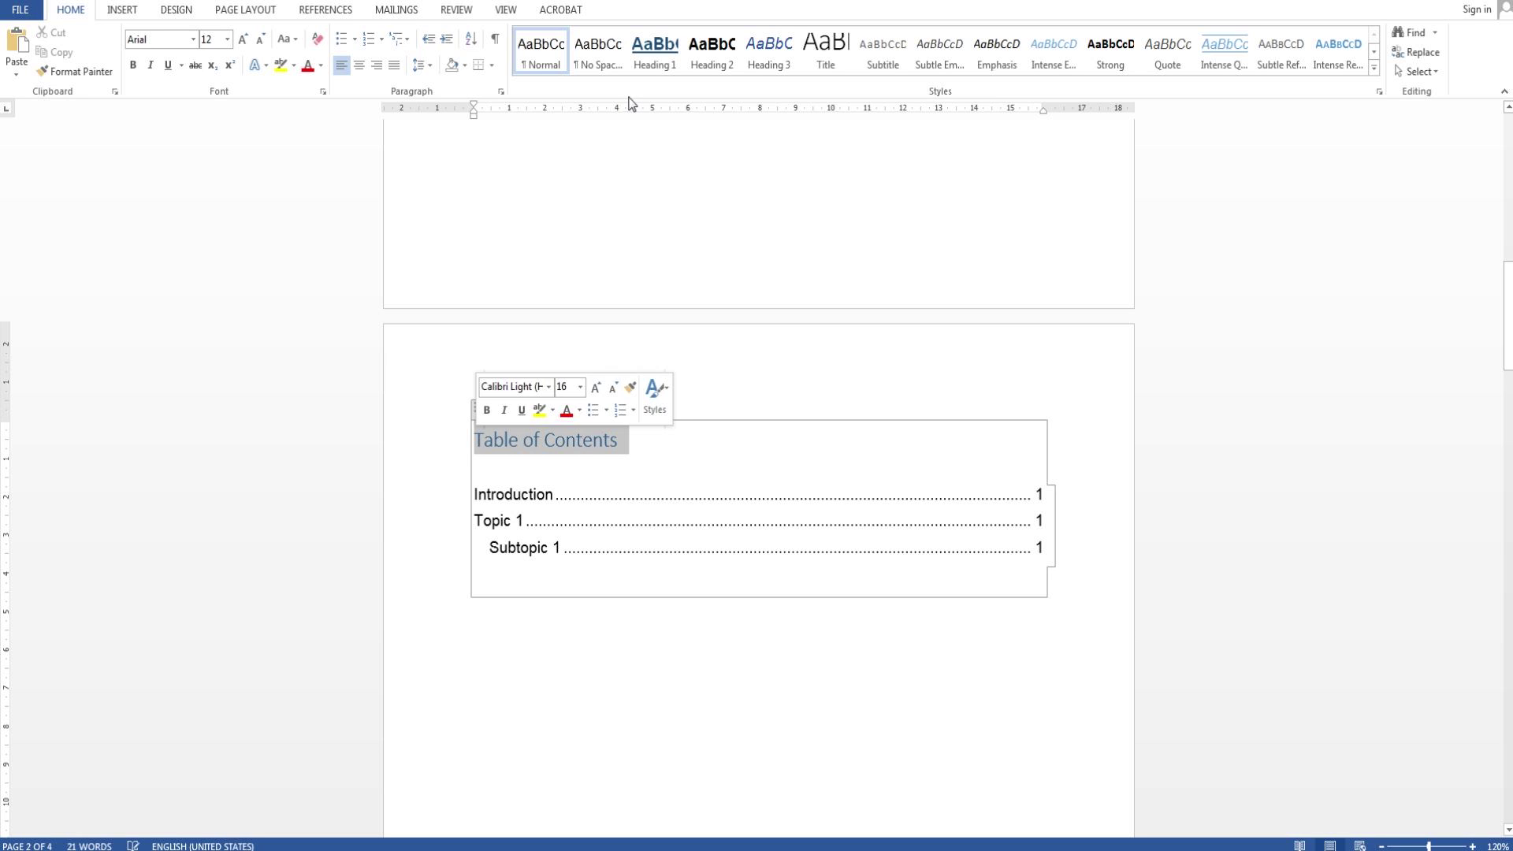
{"action": "left_click", "coordinate": [653, 52]}
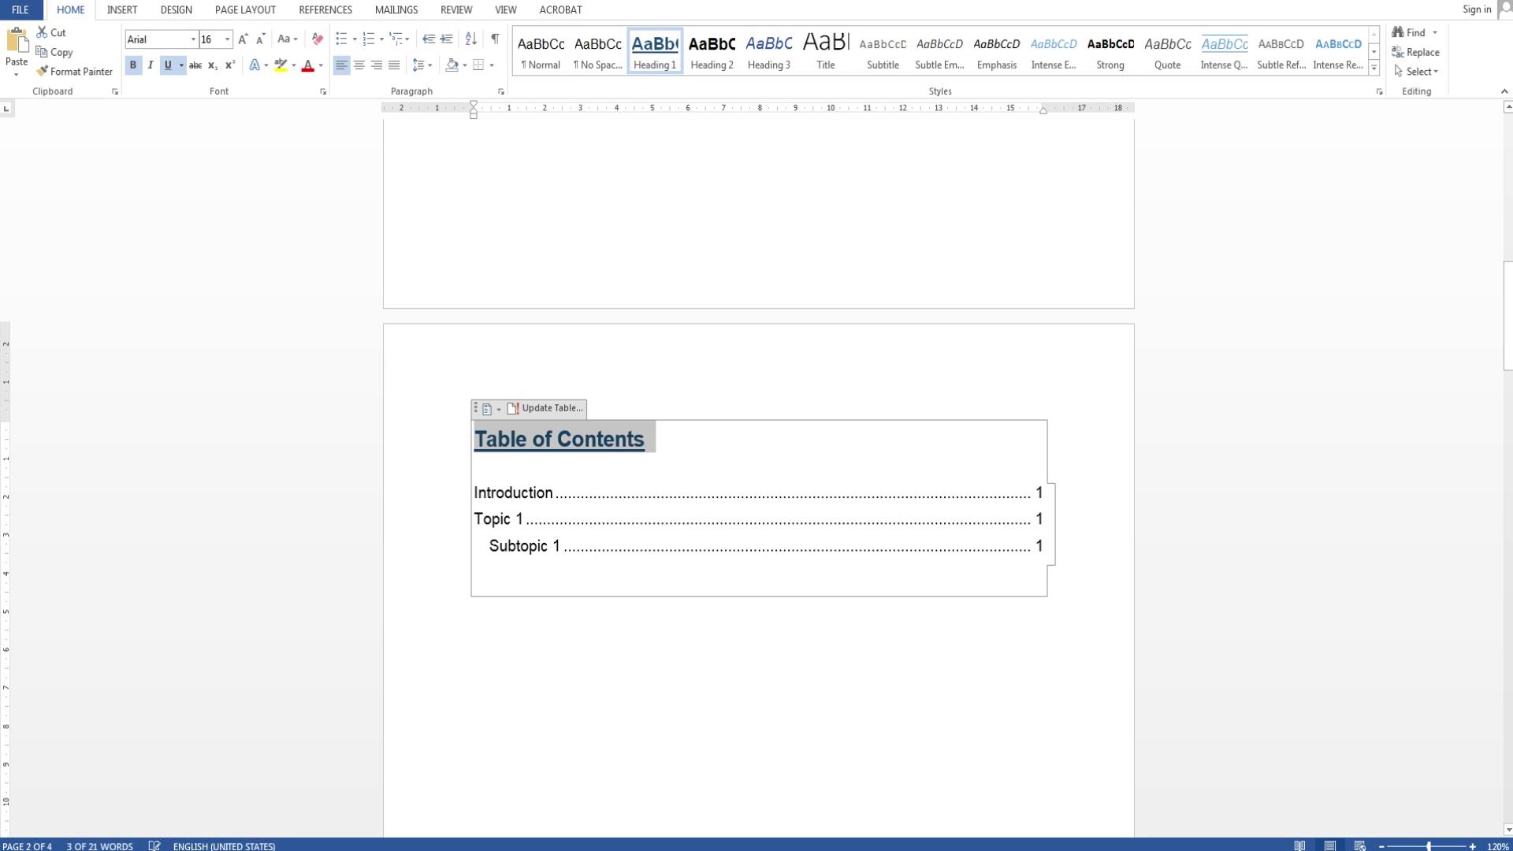
{"action": "left_click", "coordinate": [476, 465]}
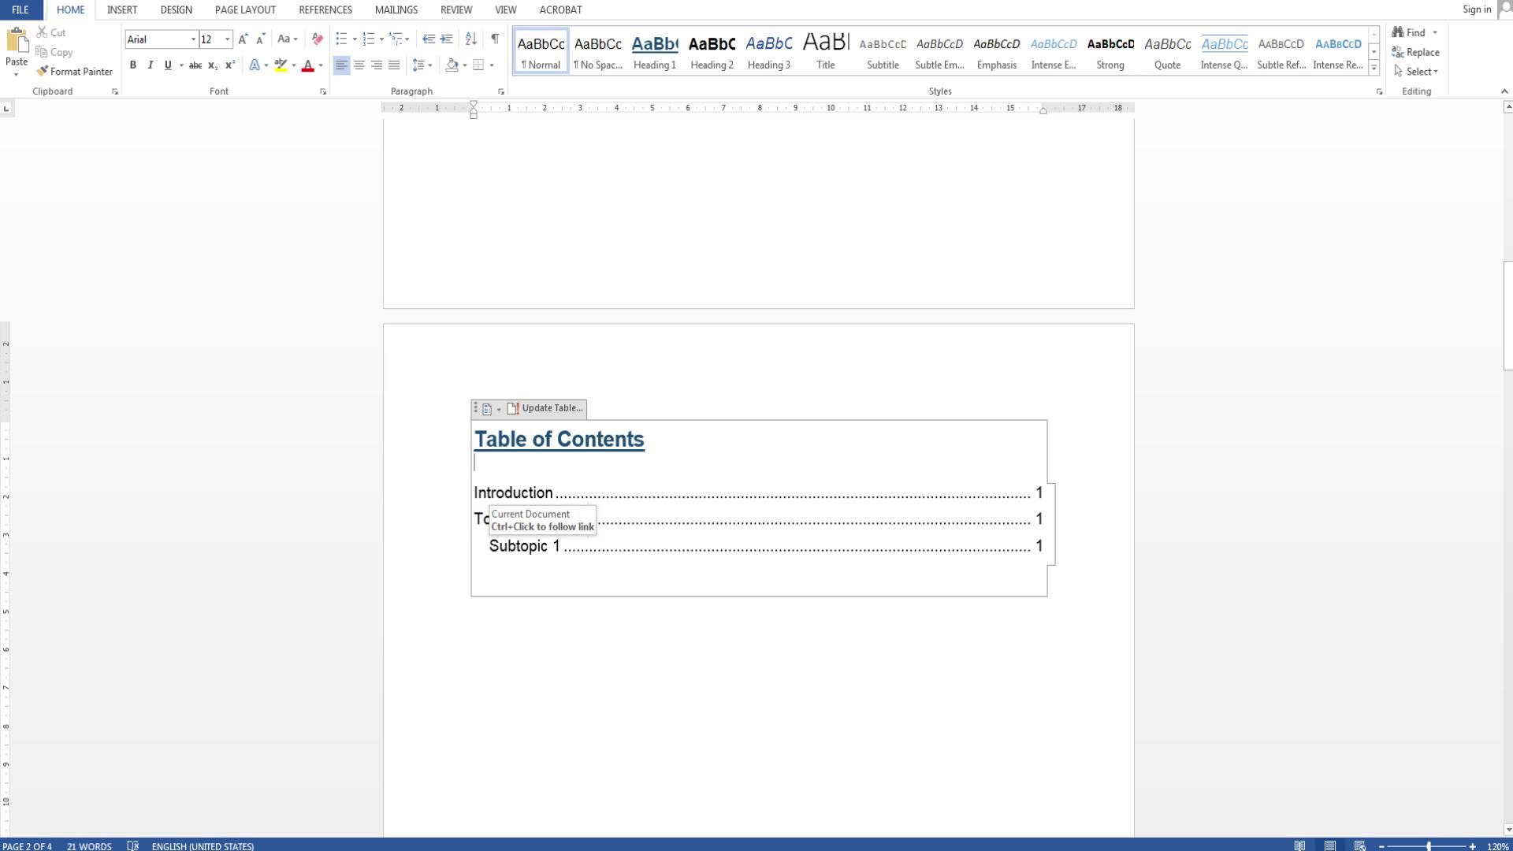
{"action": "left_click", "coordinate": [555, 516]}
{"action": "left_click", "coordinate": [474, 635]}
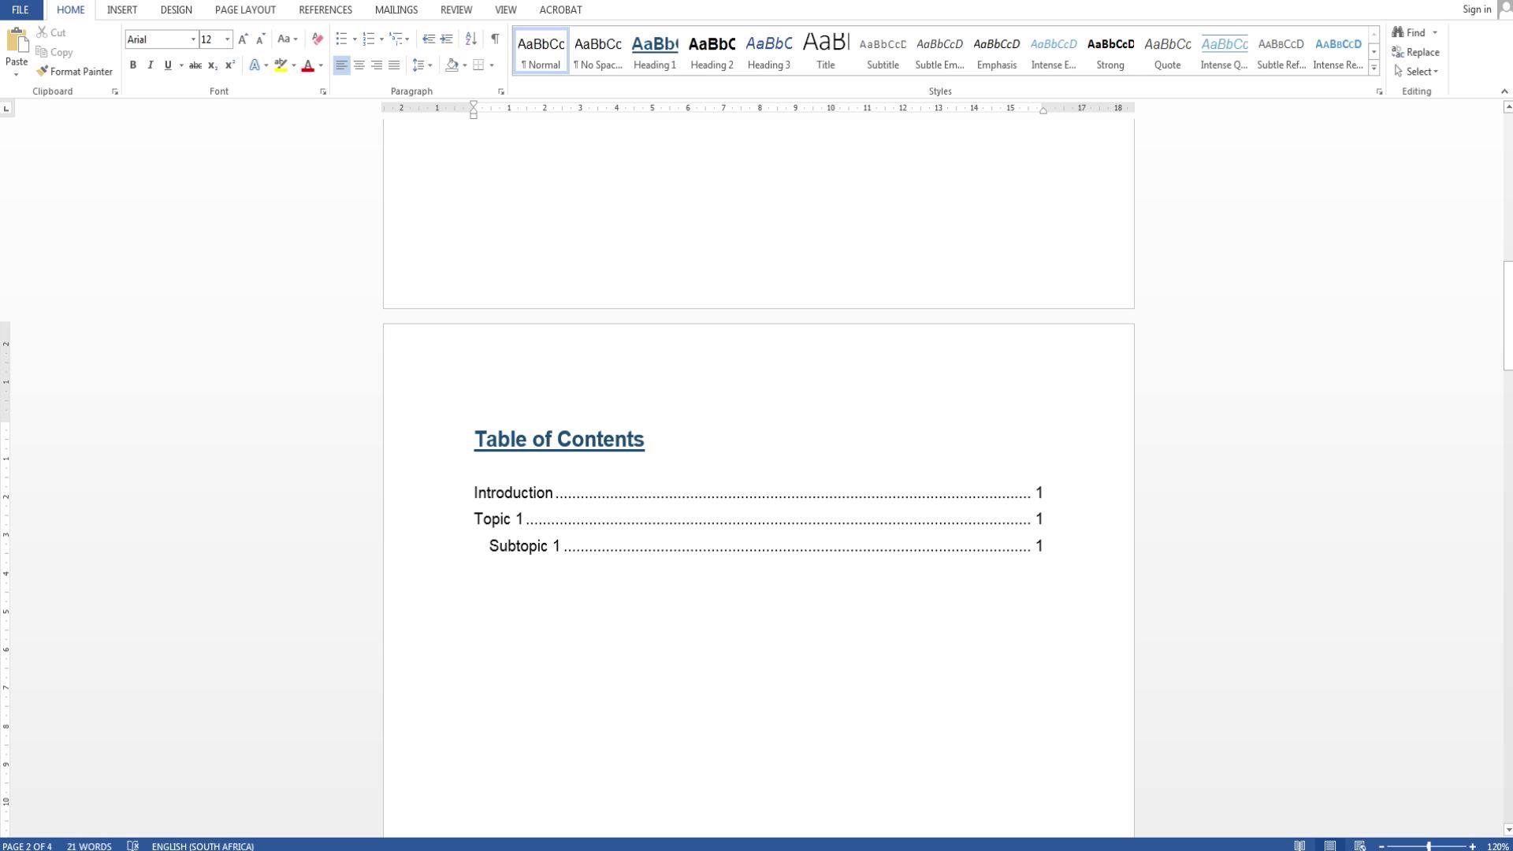
Step: Type 'Conclusion' as a Heading 1 heading after the Subtopic 1 text and add empty lines beneath it
{"action": "scroll", "coordinate": [757, 541], "scroll_direction": "down", "scroll_amount": 15}
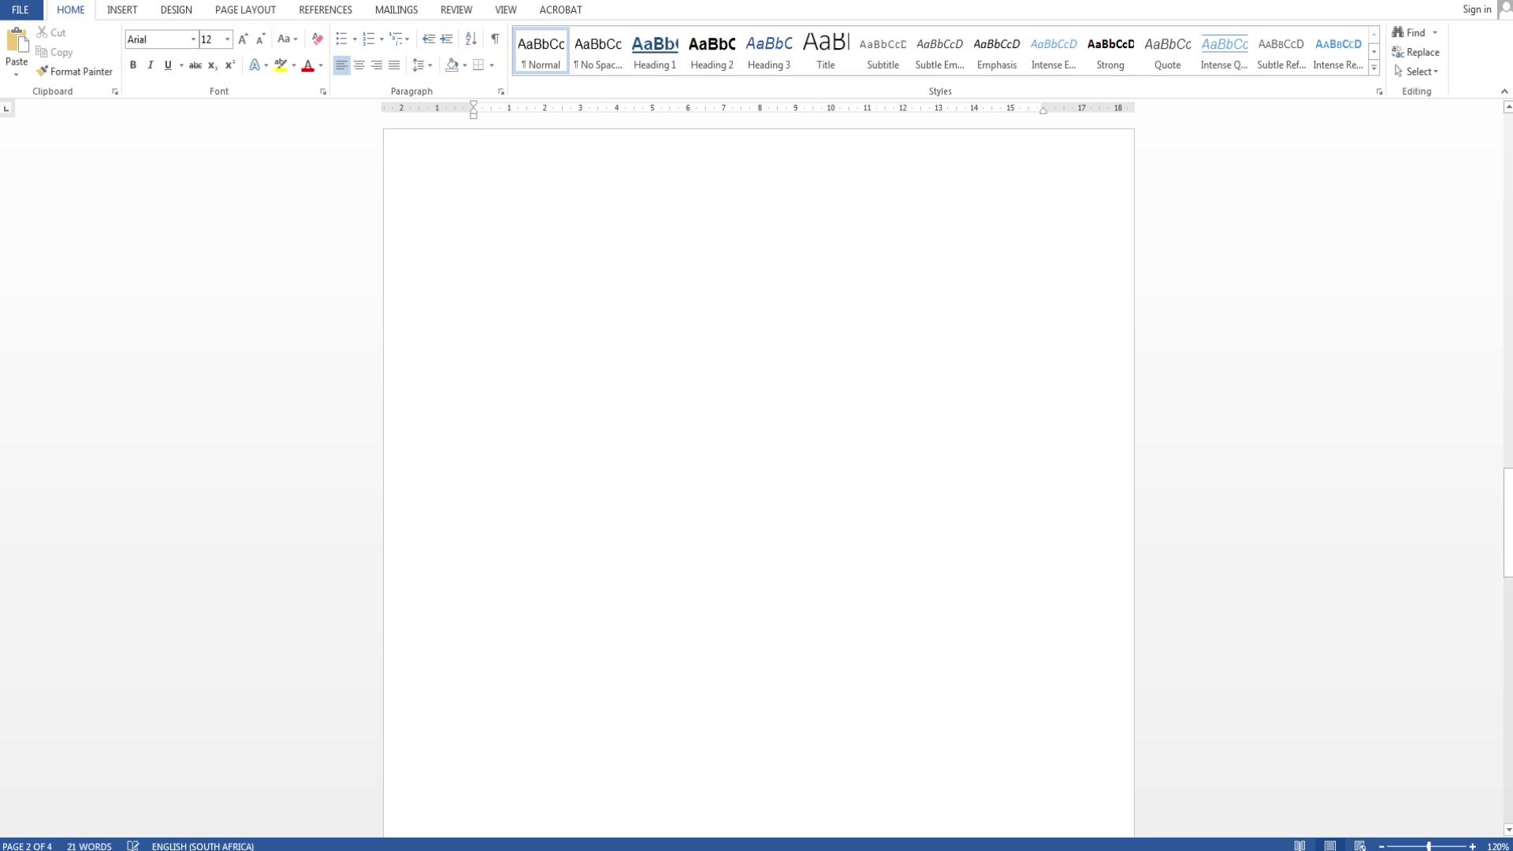
{"action": "scroll", "coordinate": [765, 280], "scroll_direction": "down", "scroll_amount": 10}
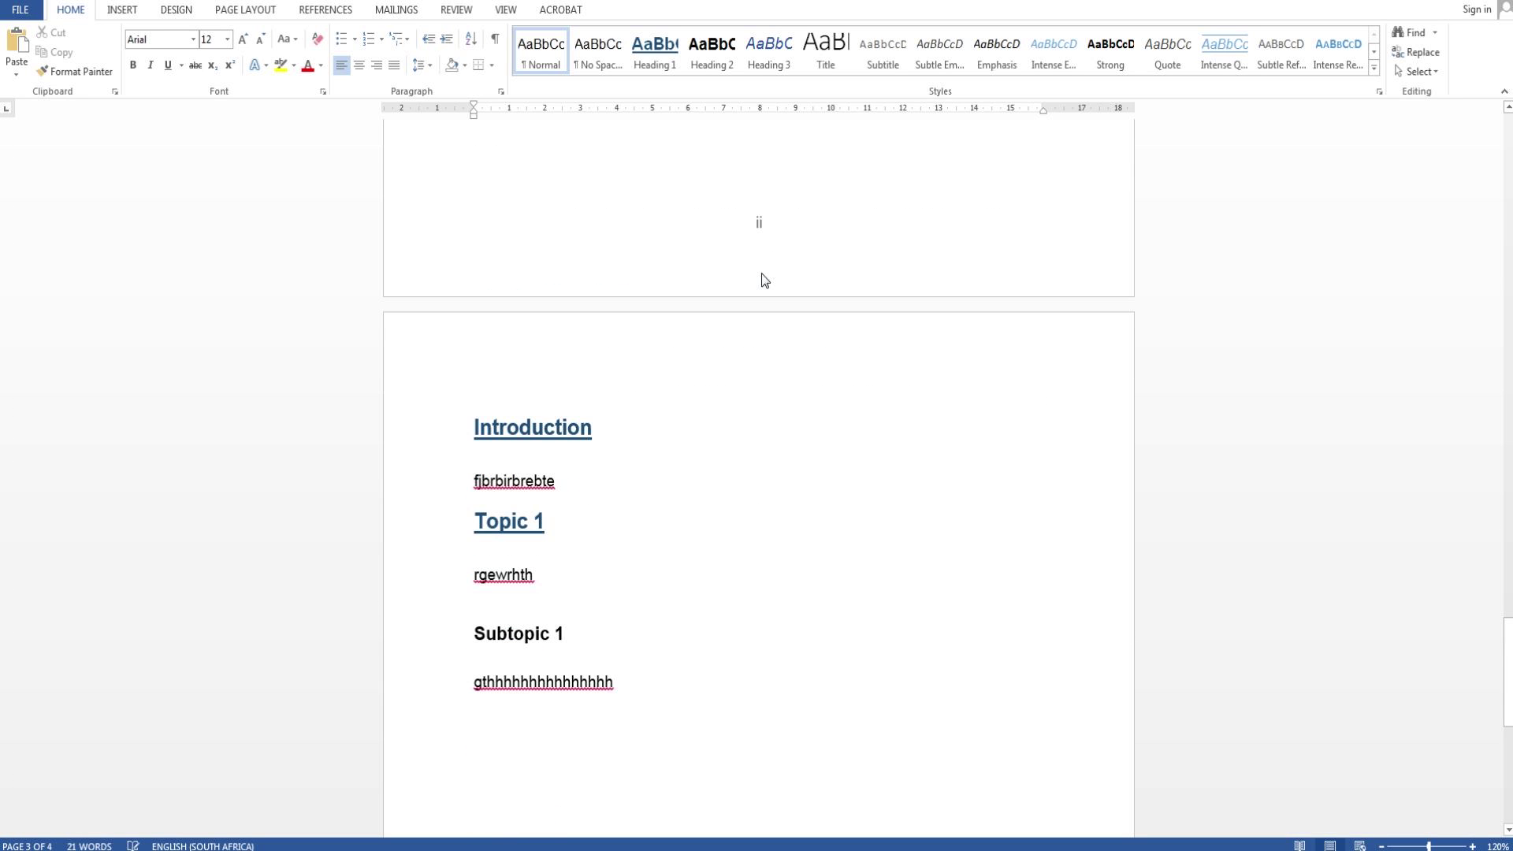
{"action": "scroll", "coordinate": [756, 473], "scroll_direction": "down", "scroll_amount": 2}
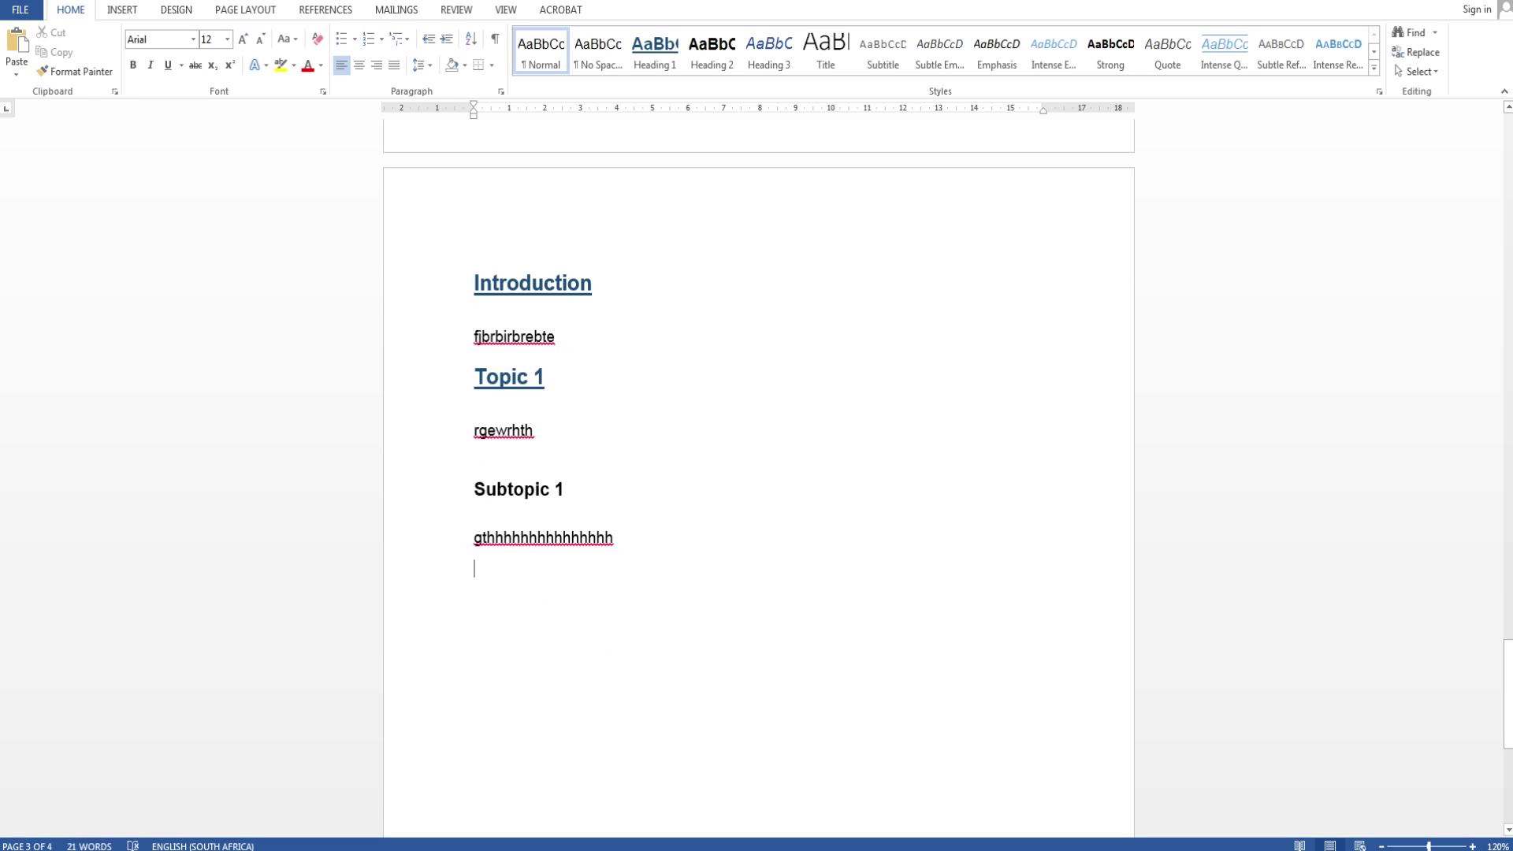
{"action": "left_click", "coordinate": [657, 52]}
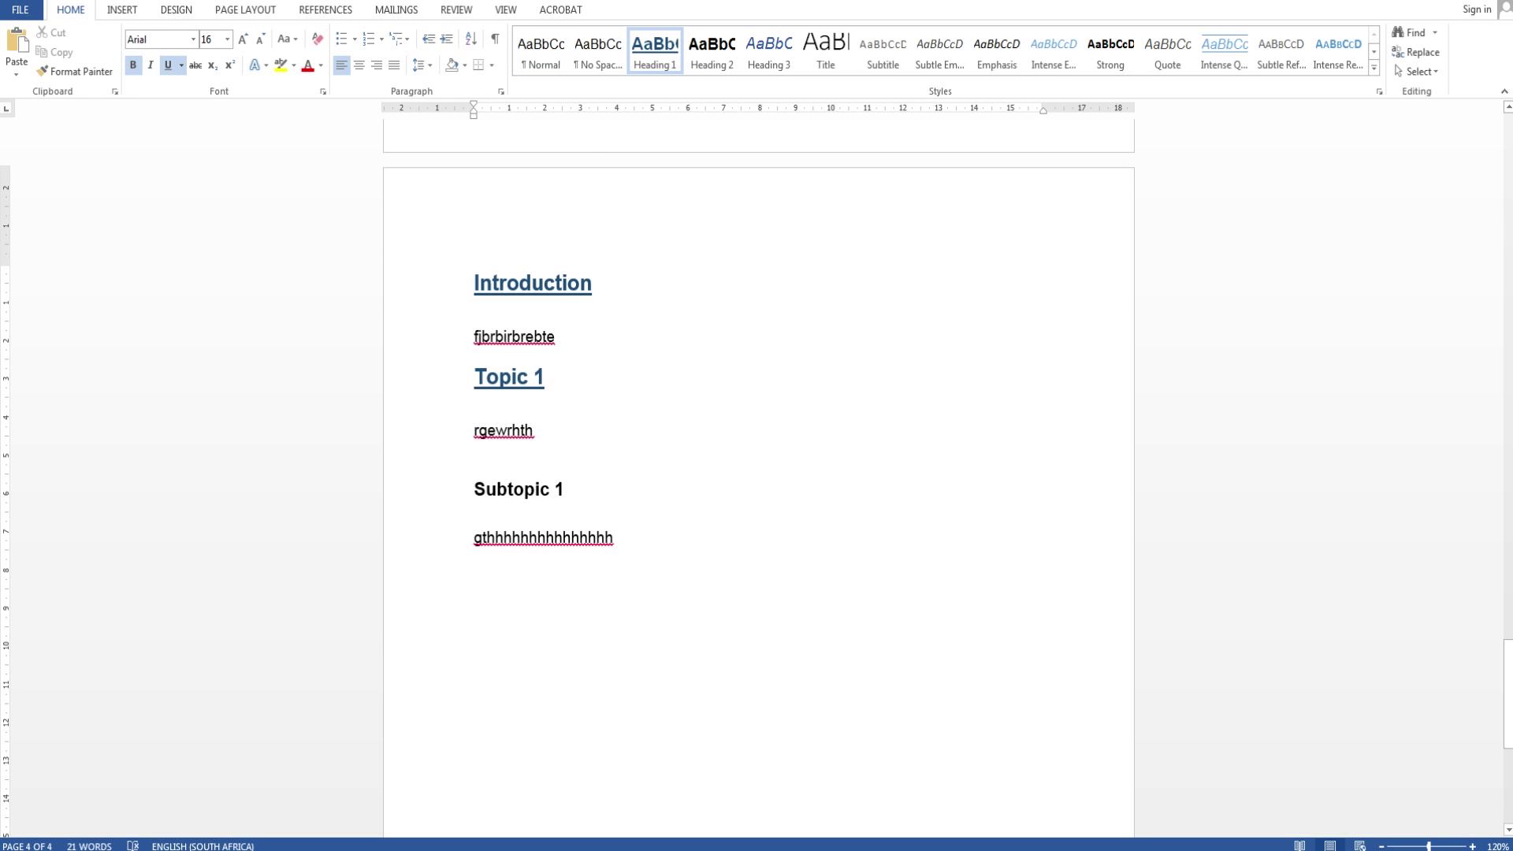
{"action": "type", "text": "Conclutio"}
{"action": "key", "text": "BackSpace"}
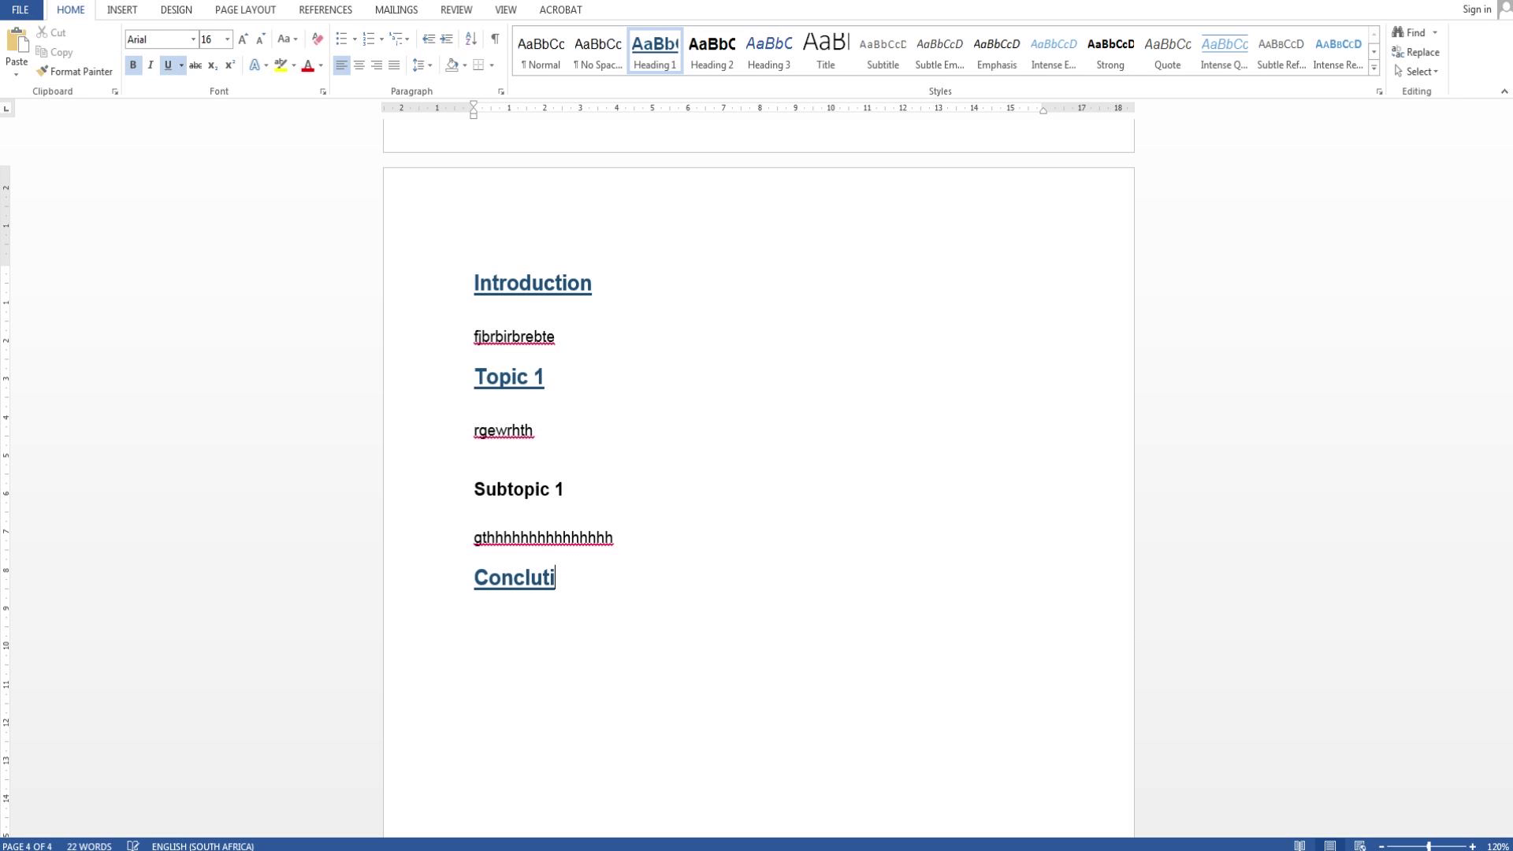
{"action": "type", "text": "sion"}
{"action": "key", "text": "Return"}
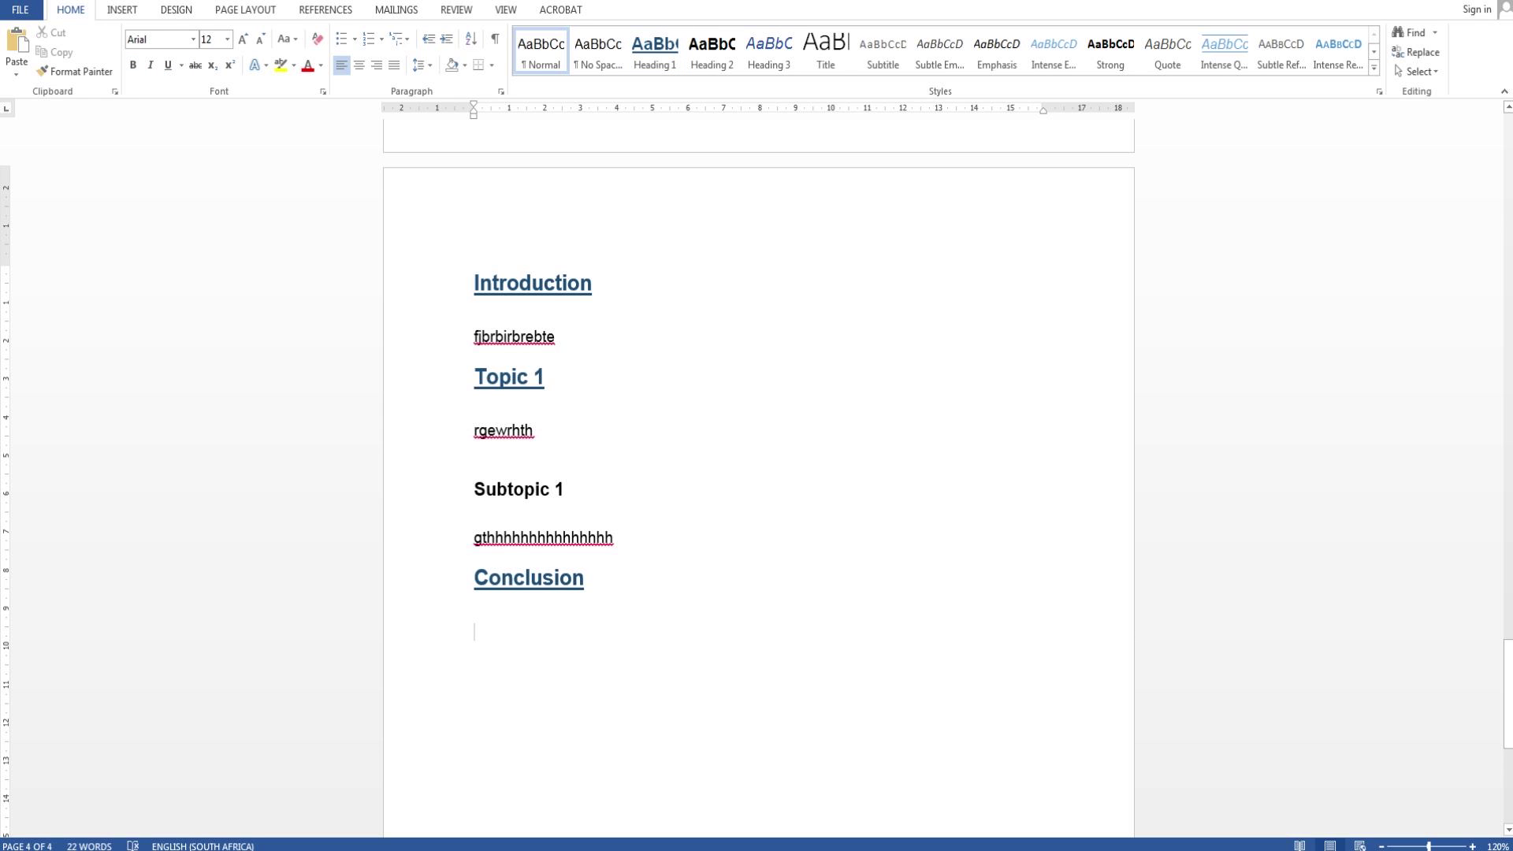
{"action": "scroll", "coordinate": [759, 473], "scroll_direction": "down", "scroll_amount": 5}
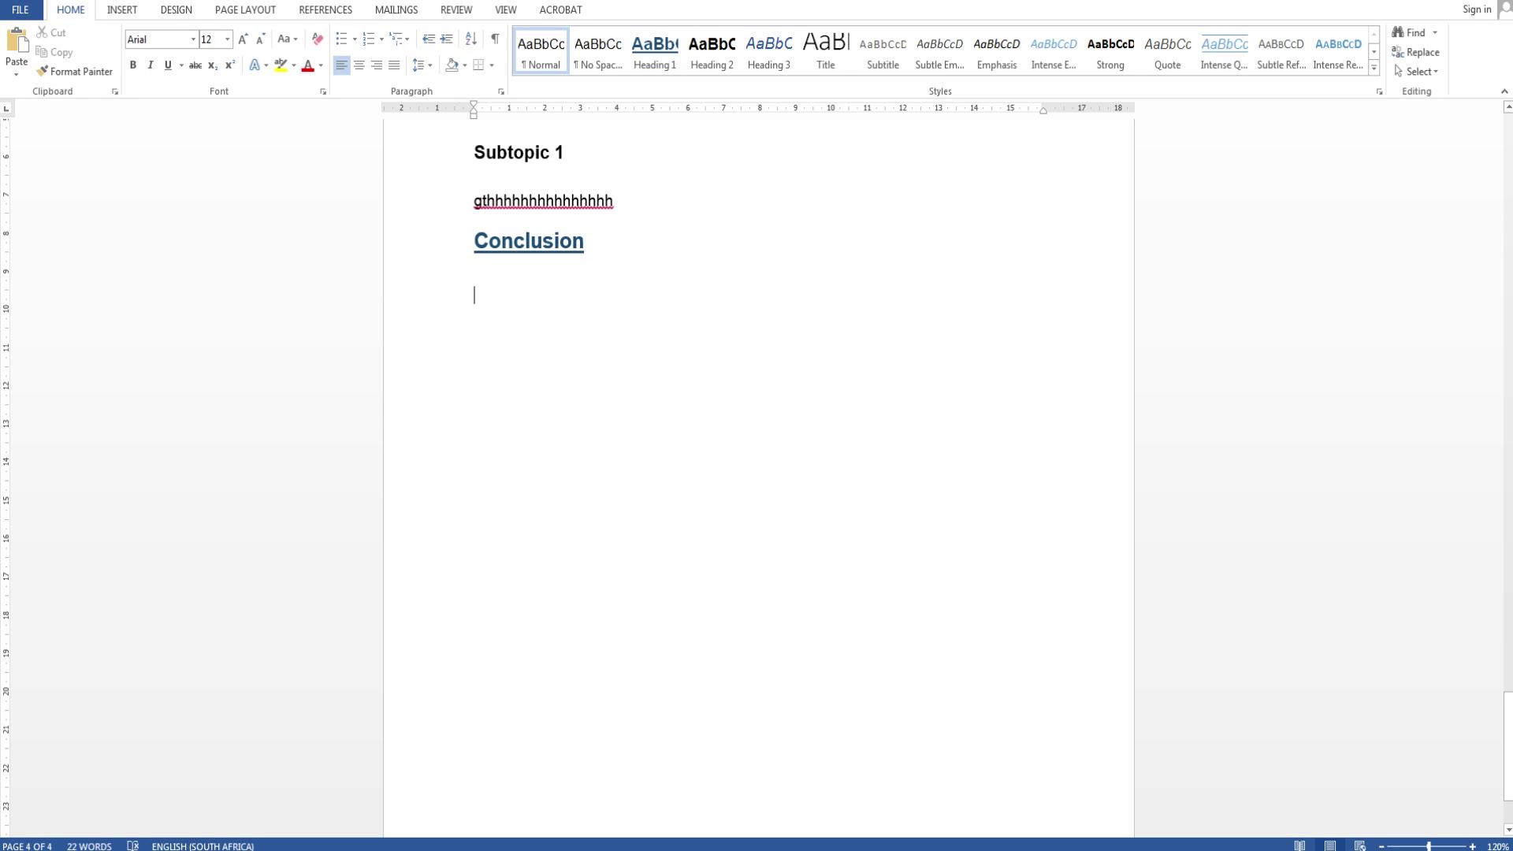
{"action": "key", "text": "Return"}
{"action": "key", "text": "Return"}
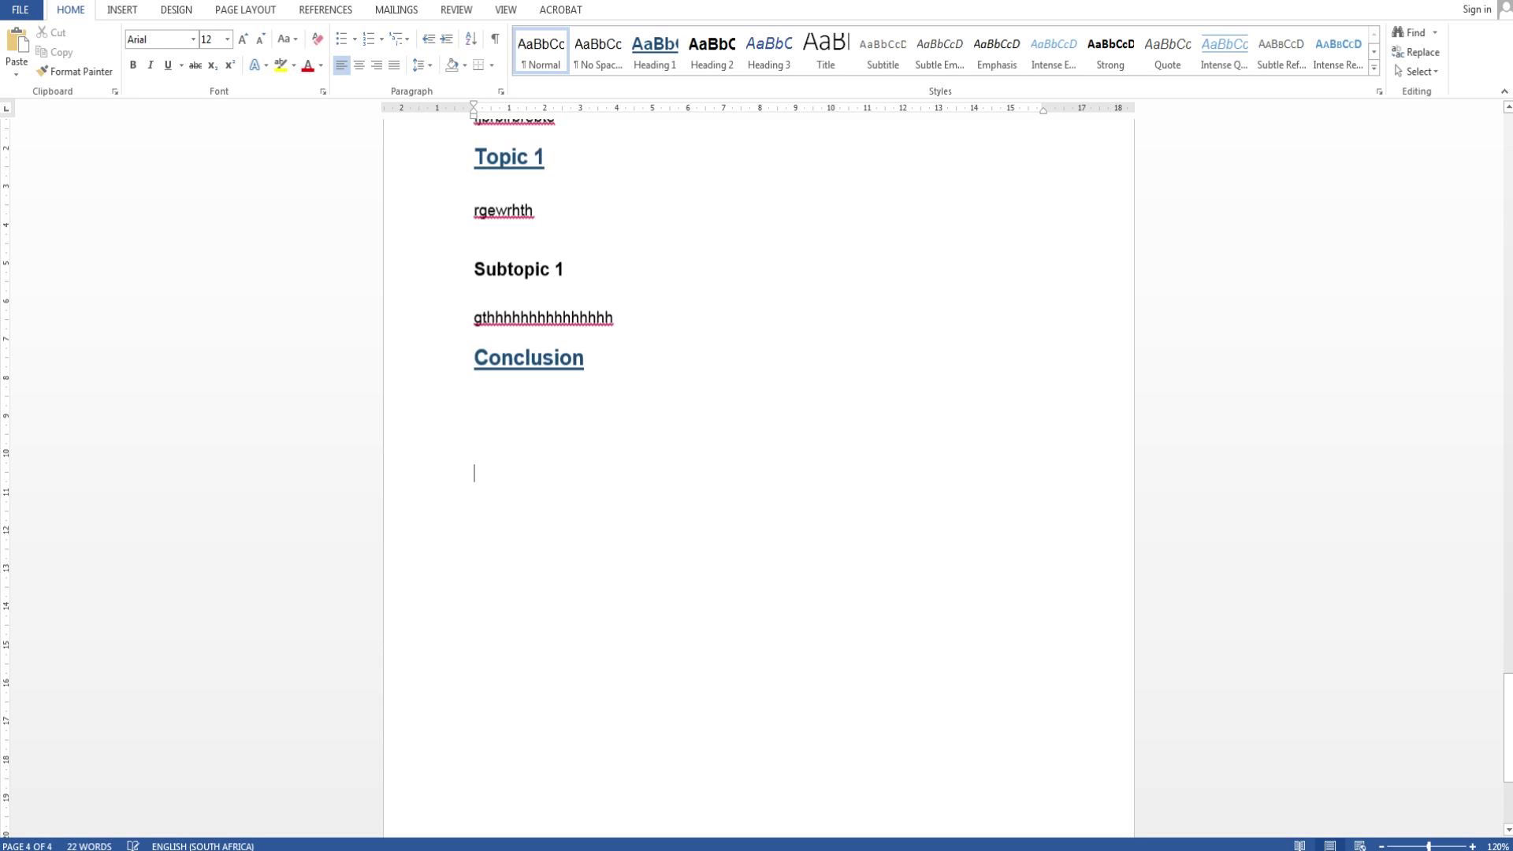
Step: Insert the built-in 'References' bibliography layout below the Conclusion section
{"action": "left_click", "coordinate": [324, 9]}
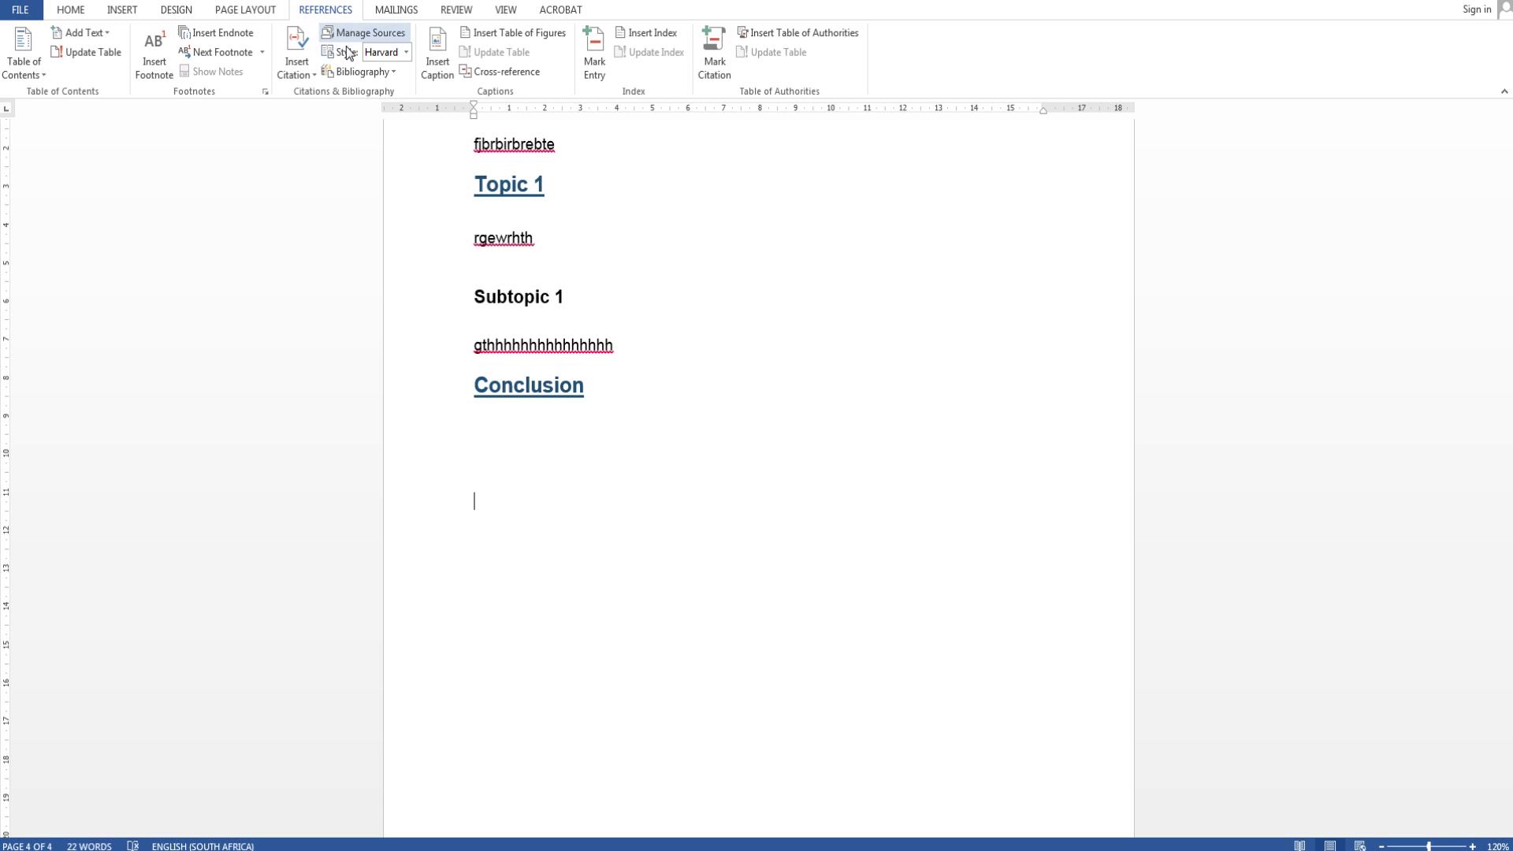
{"action": "left_click", "coordinate": [381, 71]}
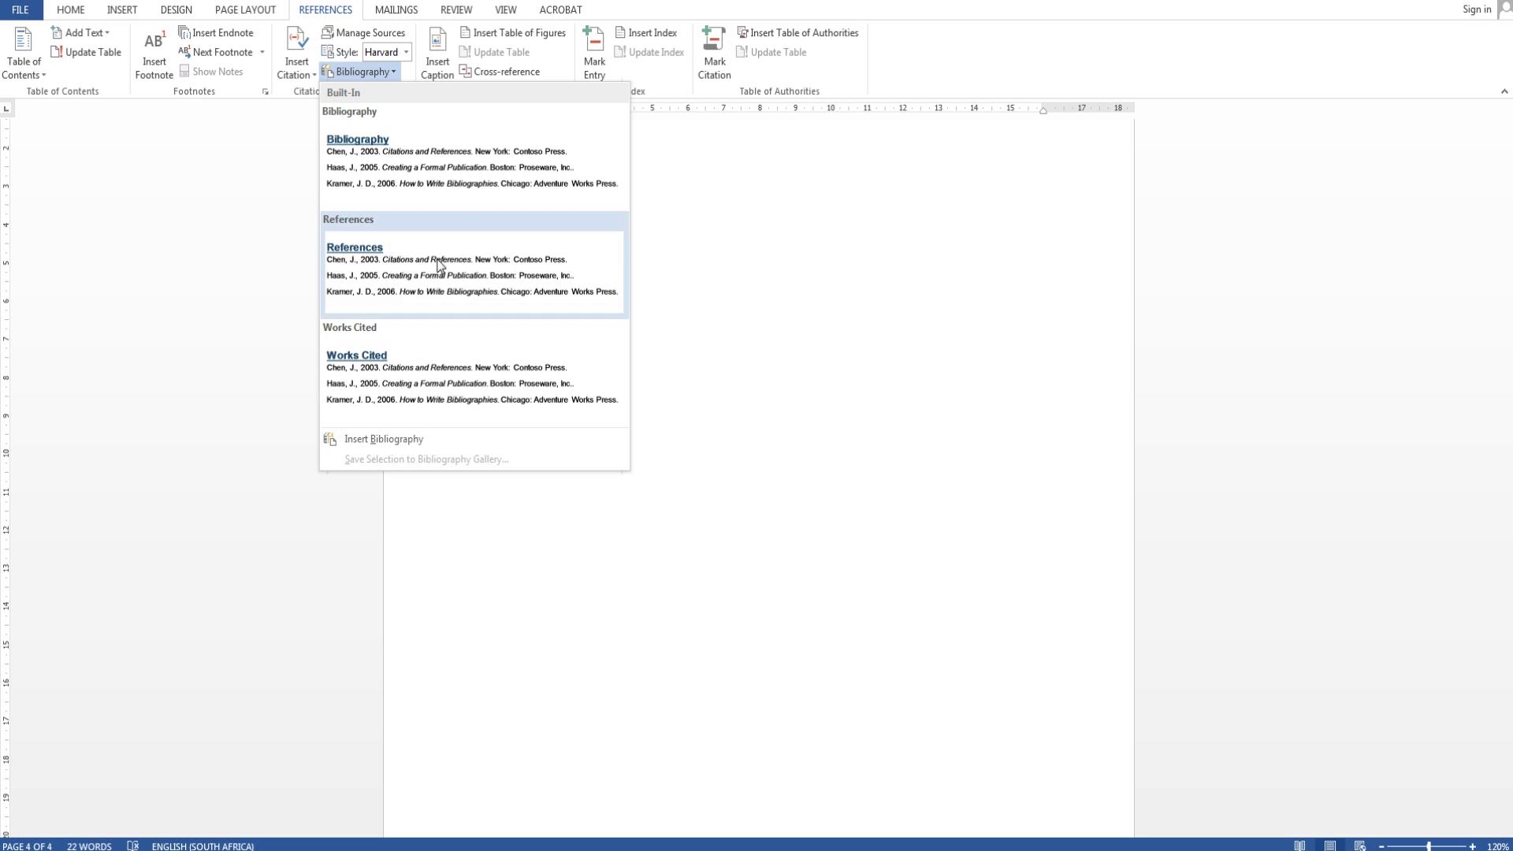
{"action": "left_click", "coordinate": [415, 268]}
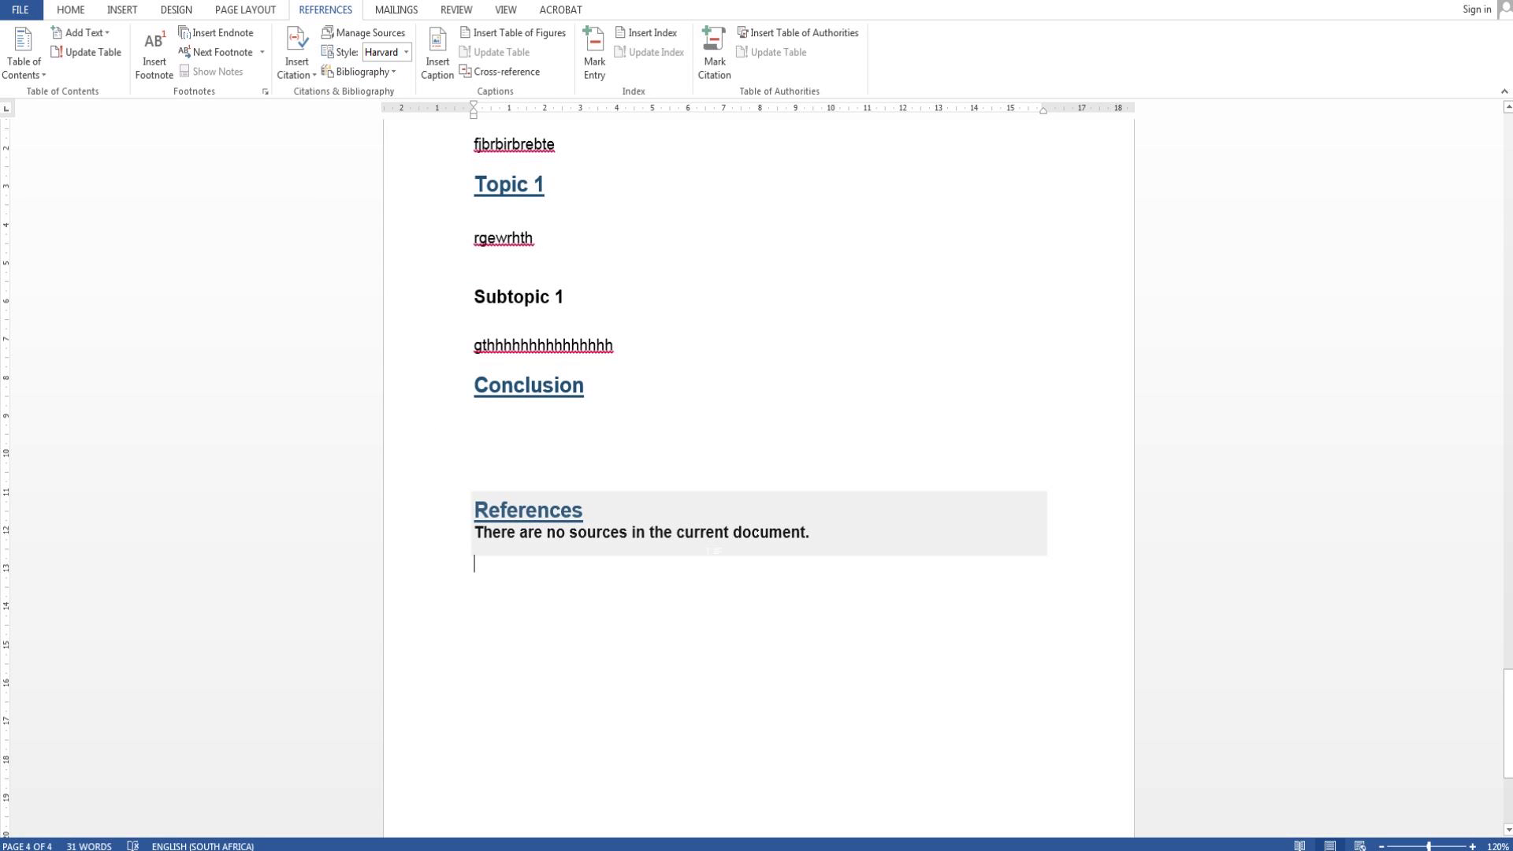
Step: Create a new source in Source Manager with corporate author 'dummy' and web page name 'dummy 101'
{"action": "left_click", "coordinate": [354, 40]}
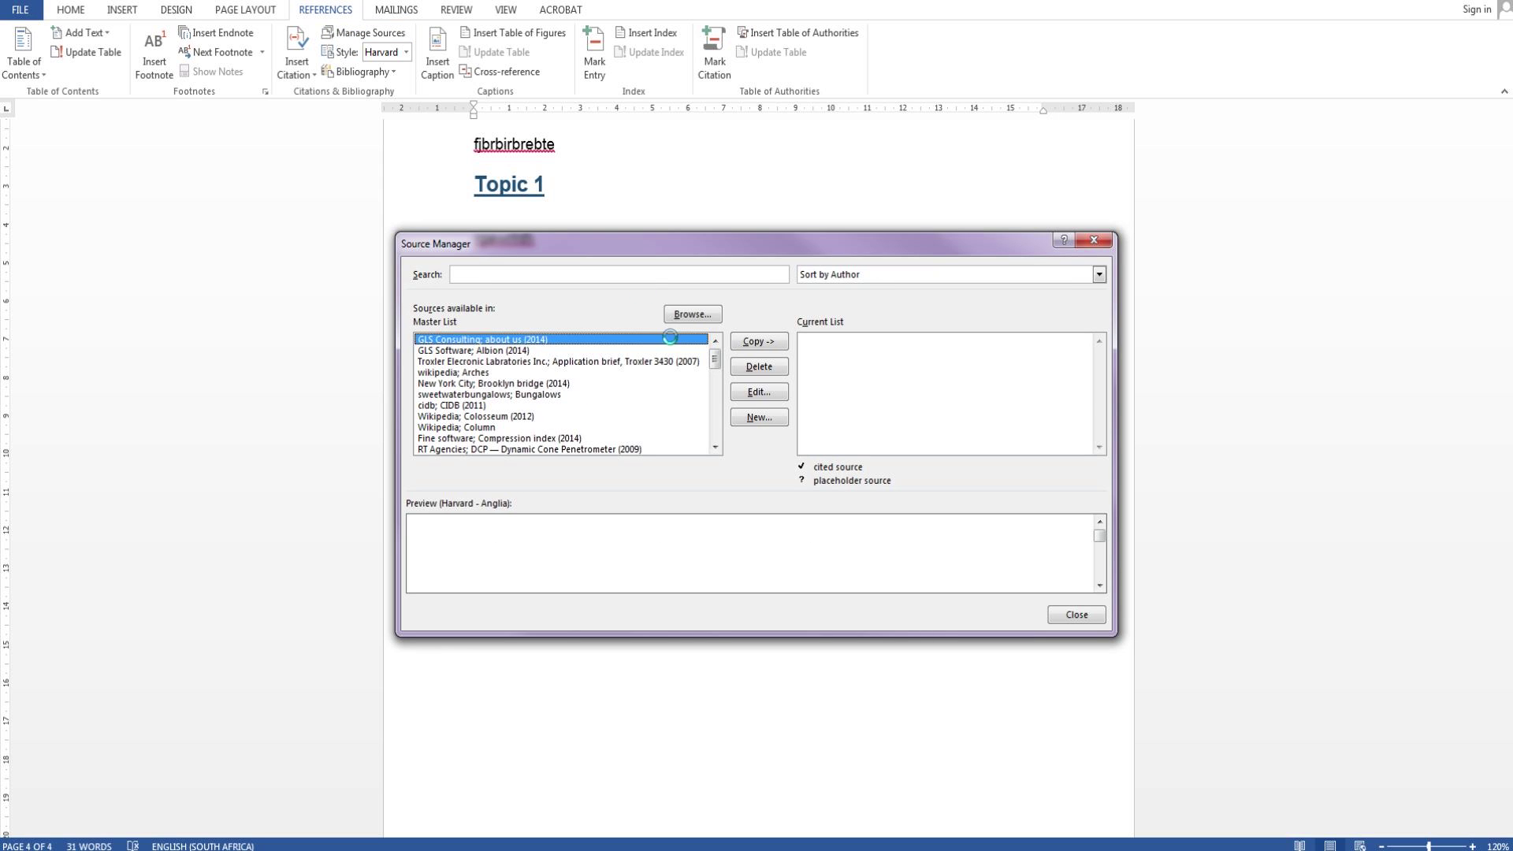
{"action": "left_click", "coordinate": [762, 419]}
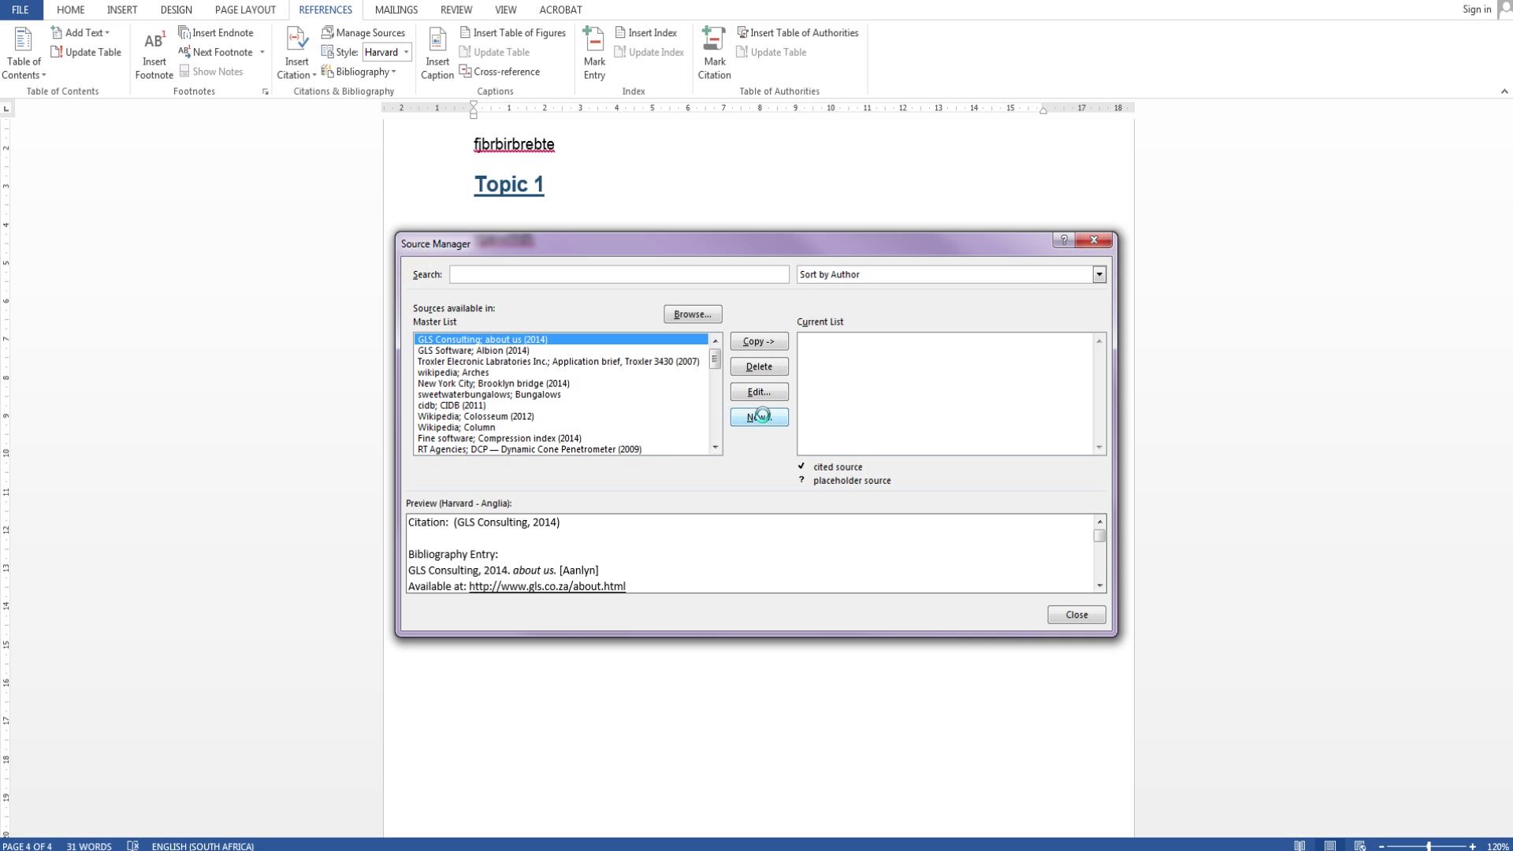
{"action": "left_click", "coordinate": [690, 367]}
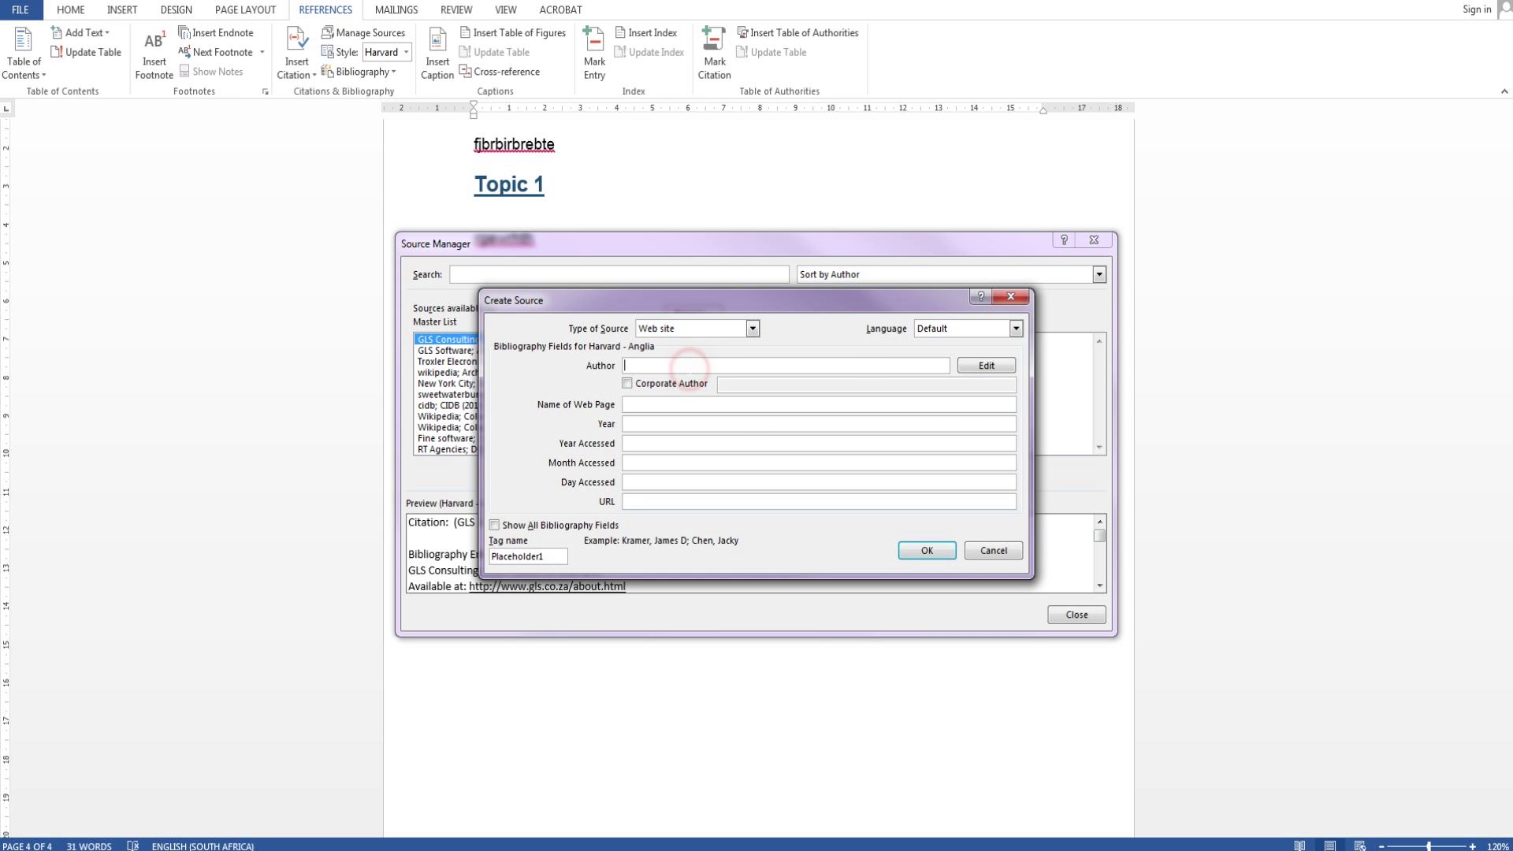
{"action": "left_click", "coordinate": [676, 384]}
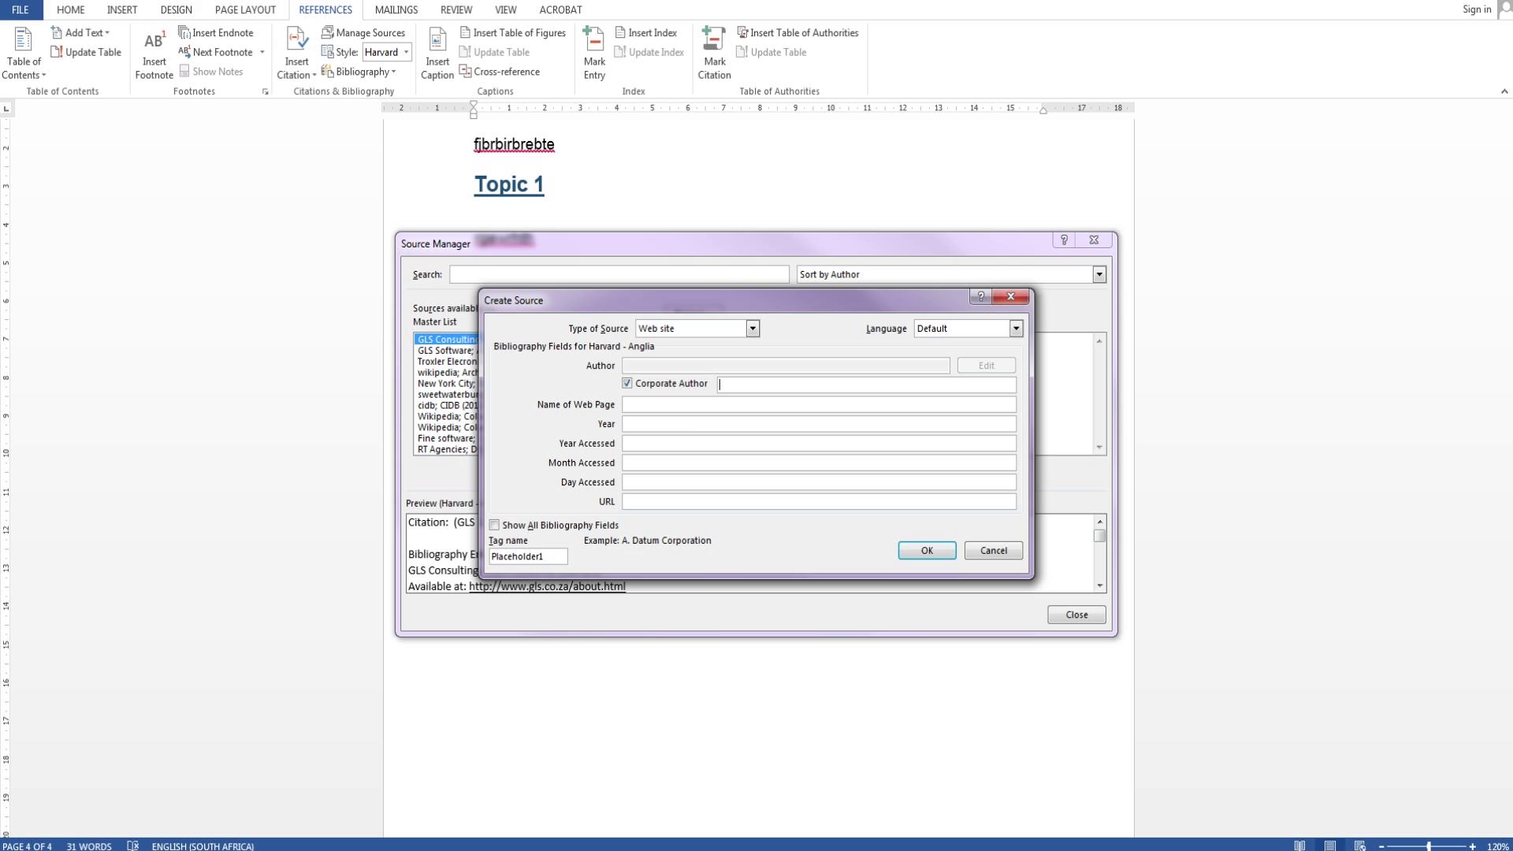
{"action": "type", "text": "dummy"}
{"action": "left_click", "coordinate": [627, 405]}
{"action": "type", "text": "dummy 101"}
{"action": "left_click", "coordinate": [627, 424]}
{"action": "type", "text": "2014"}
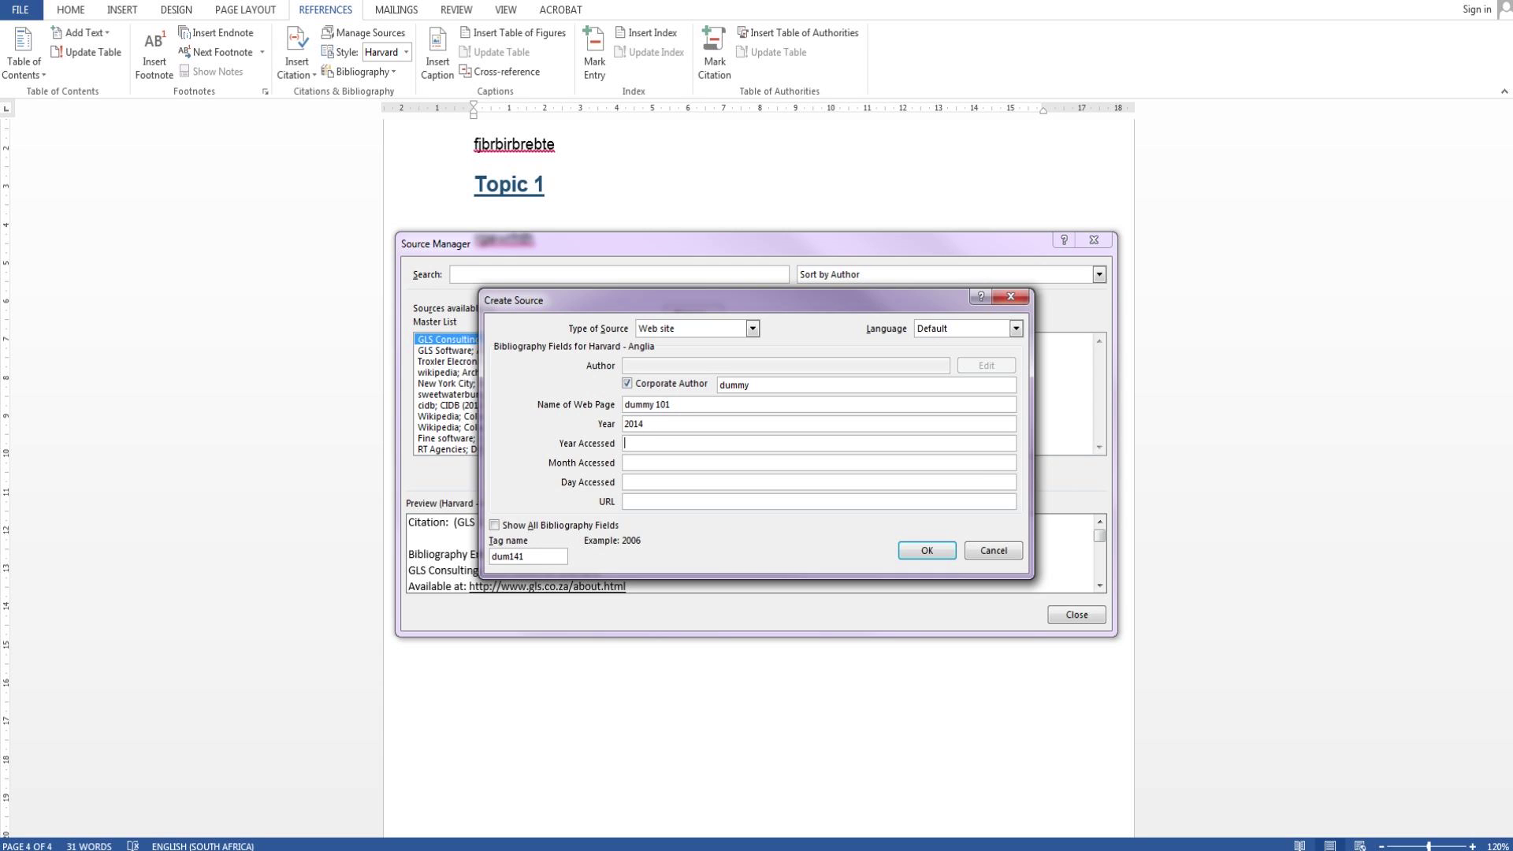
{"action": "type", "text": "2001"}
{"action": "left_click", "coordinate": [627, 462]}
{"action": "type", "text": "May"}
{"action": "left_click", "coordinate": [626, 482]}
{"action": "type", "text": "25"}
{"action": "left_click", "coordinate": [626, 501]}
{"action": "type", "text": "www.dumm"}
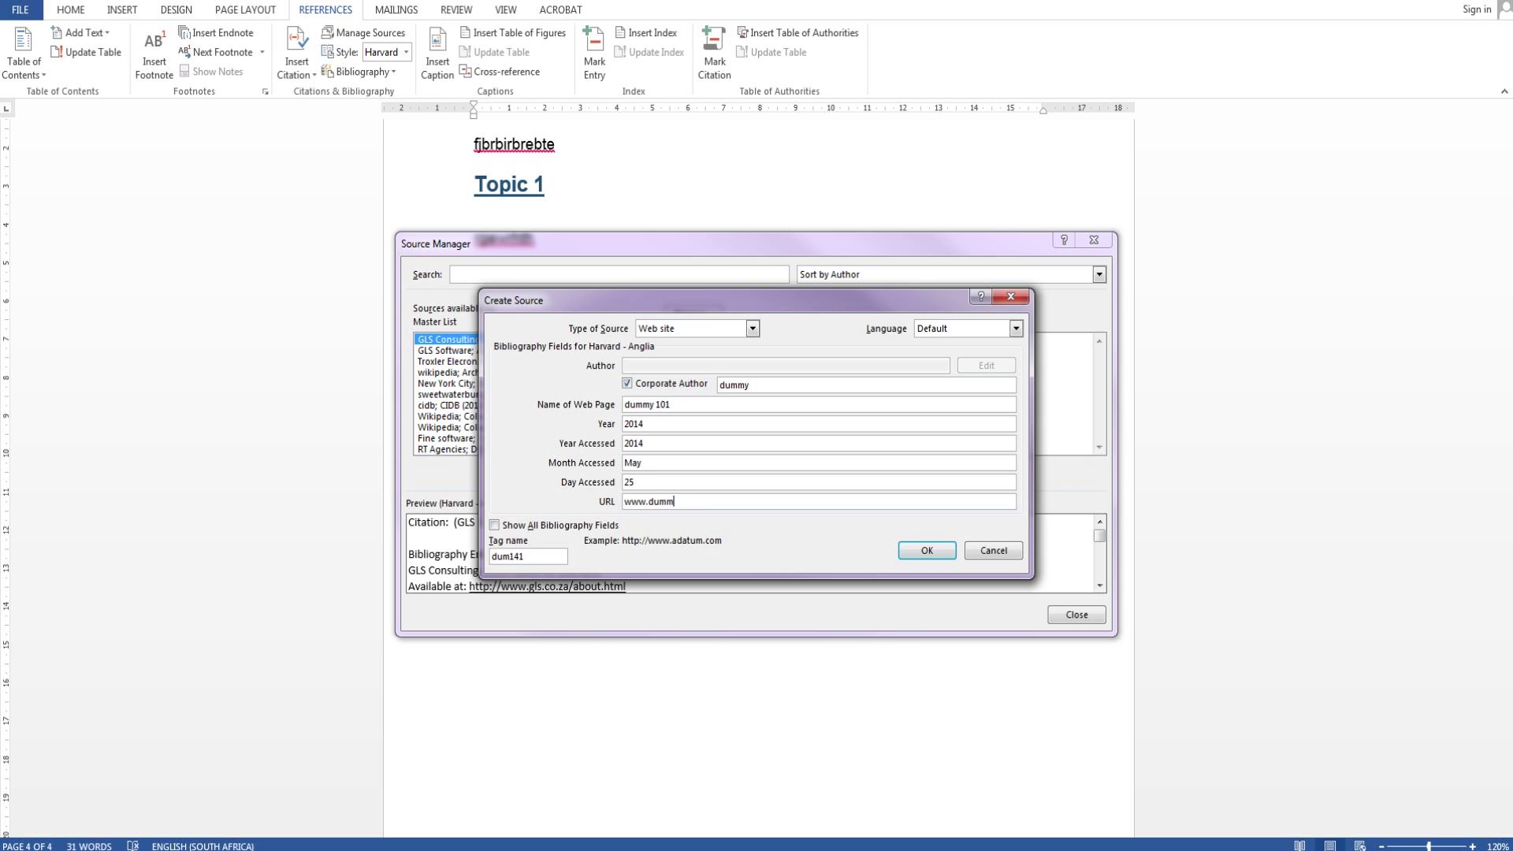
{"action": "type", "text": "y.com"}
{"action": "left_click", "coordinate": [919, 552]}
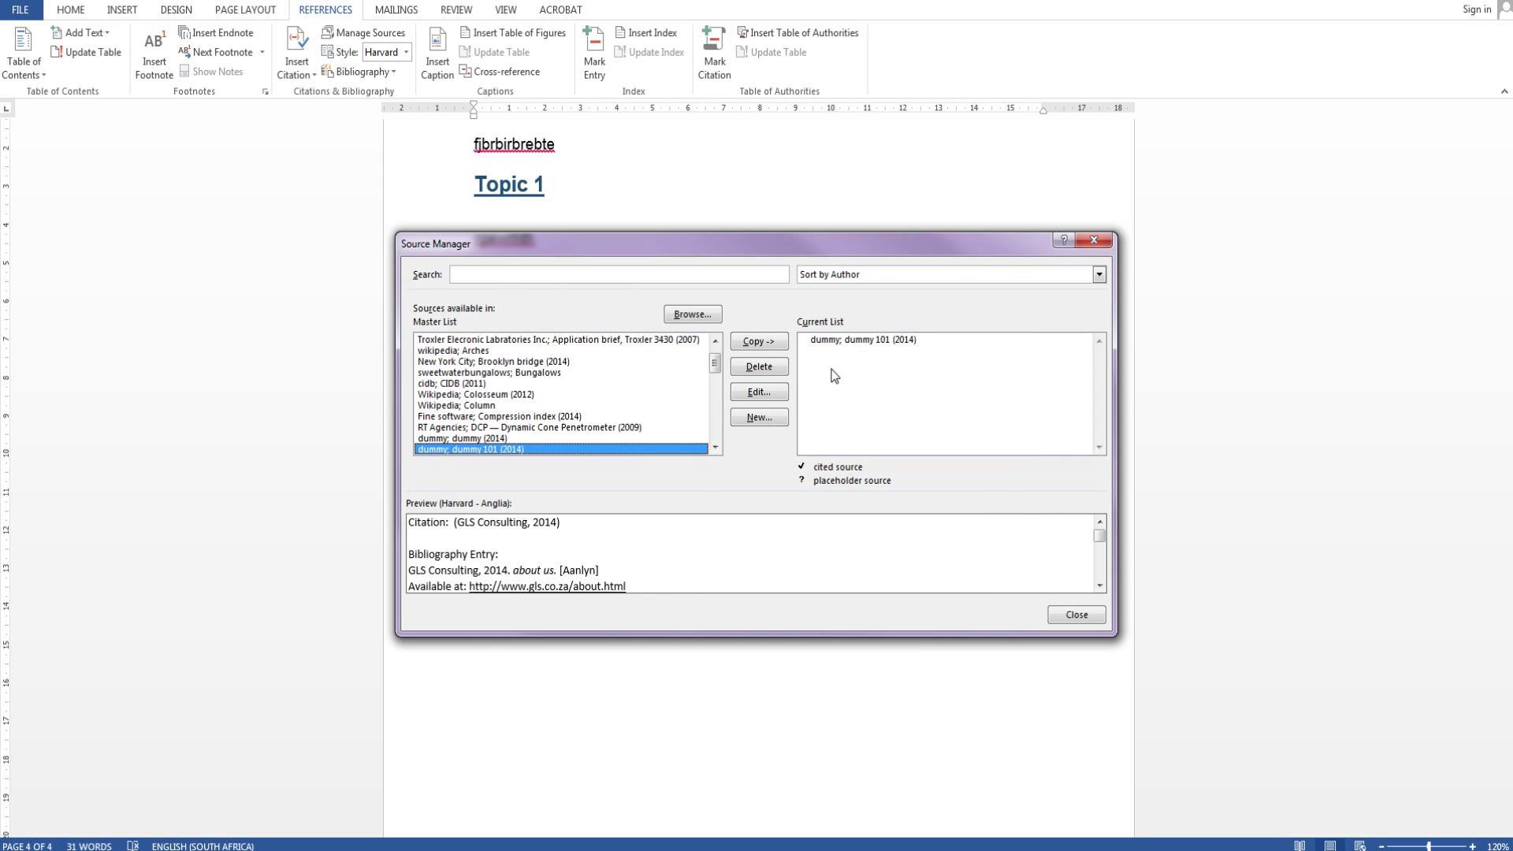
{"action": "left_click", "coordinate": [864, 344]}
{"action": "left_click", "coordinate": [1069, 617]}
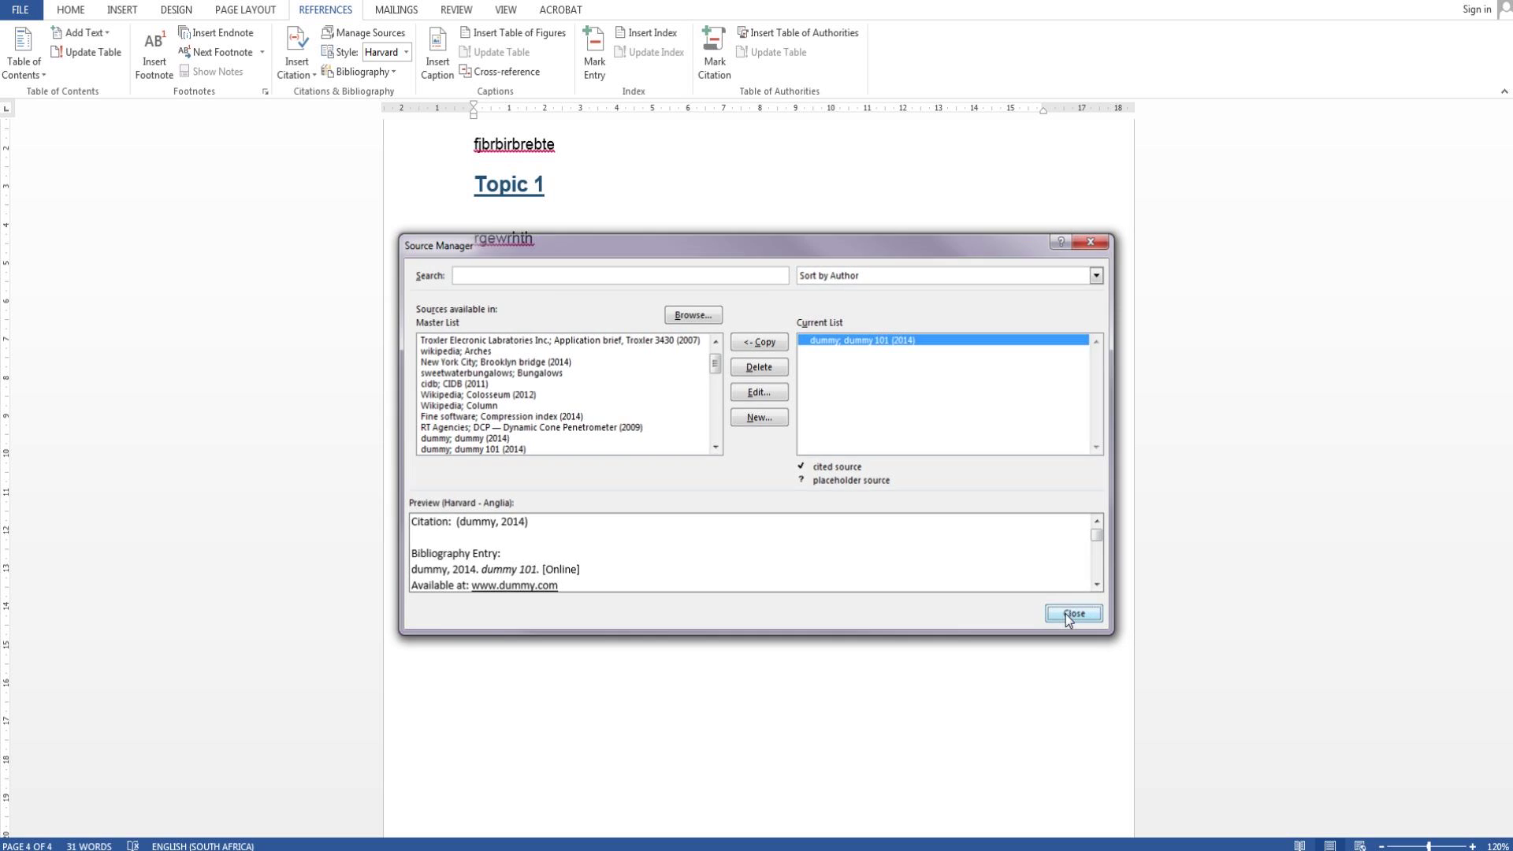
Step: Update the bibliography so it lists the dummy 101 web source, and add a blank line under References
{"action": "left_click", "coordinate": [542, 535]}
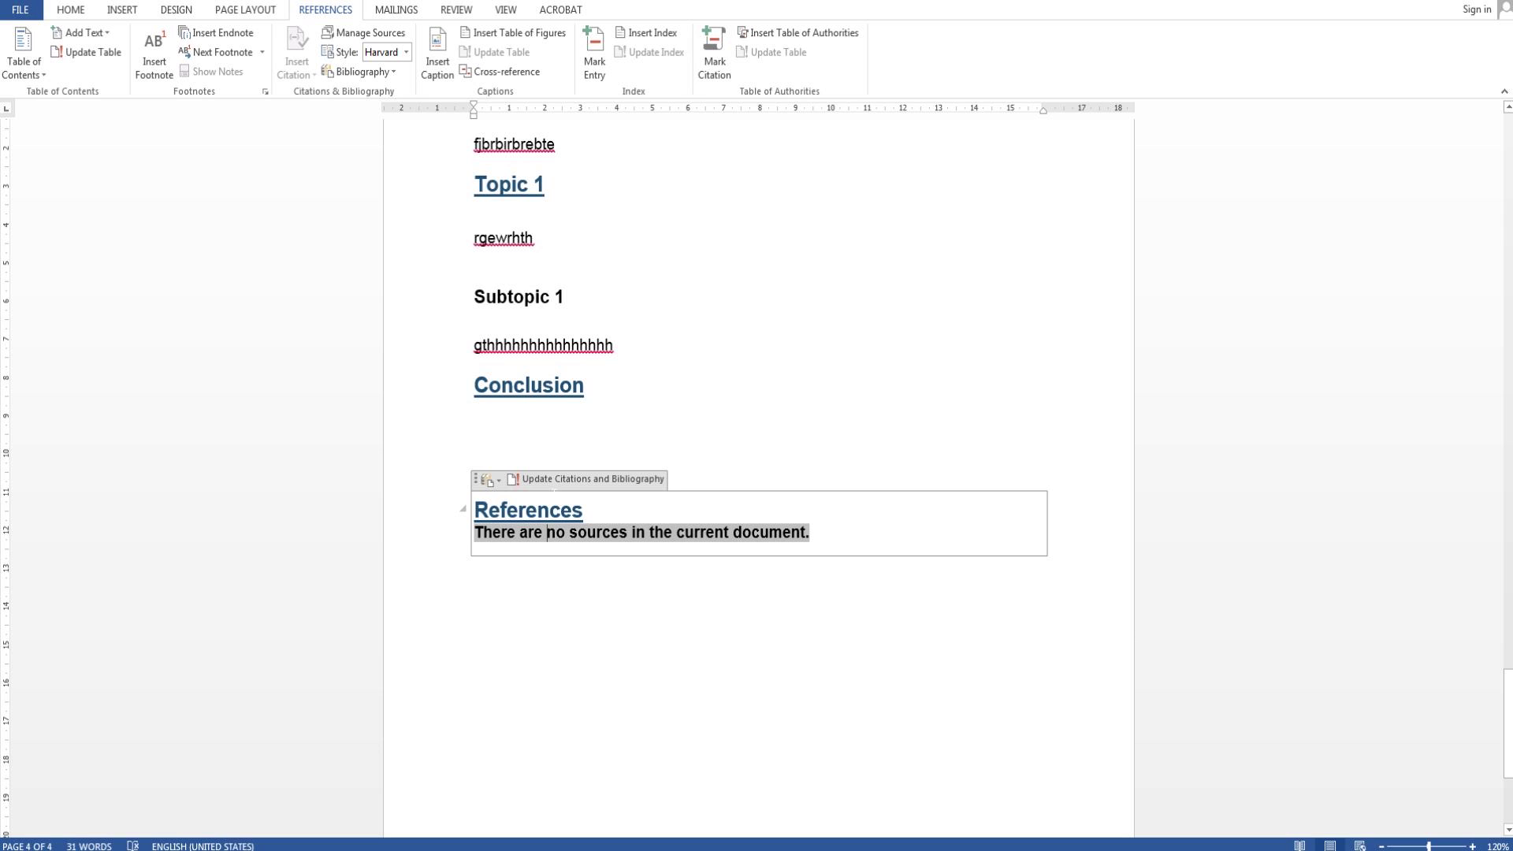
{"action": "left_click", "coordinate": [560, 484]}
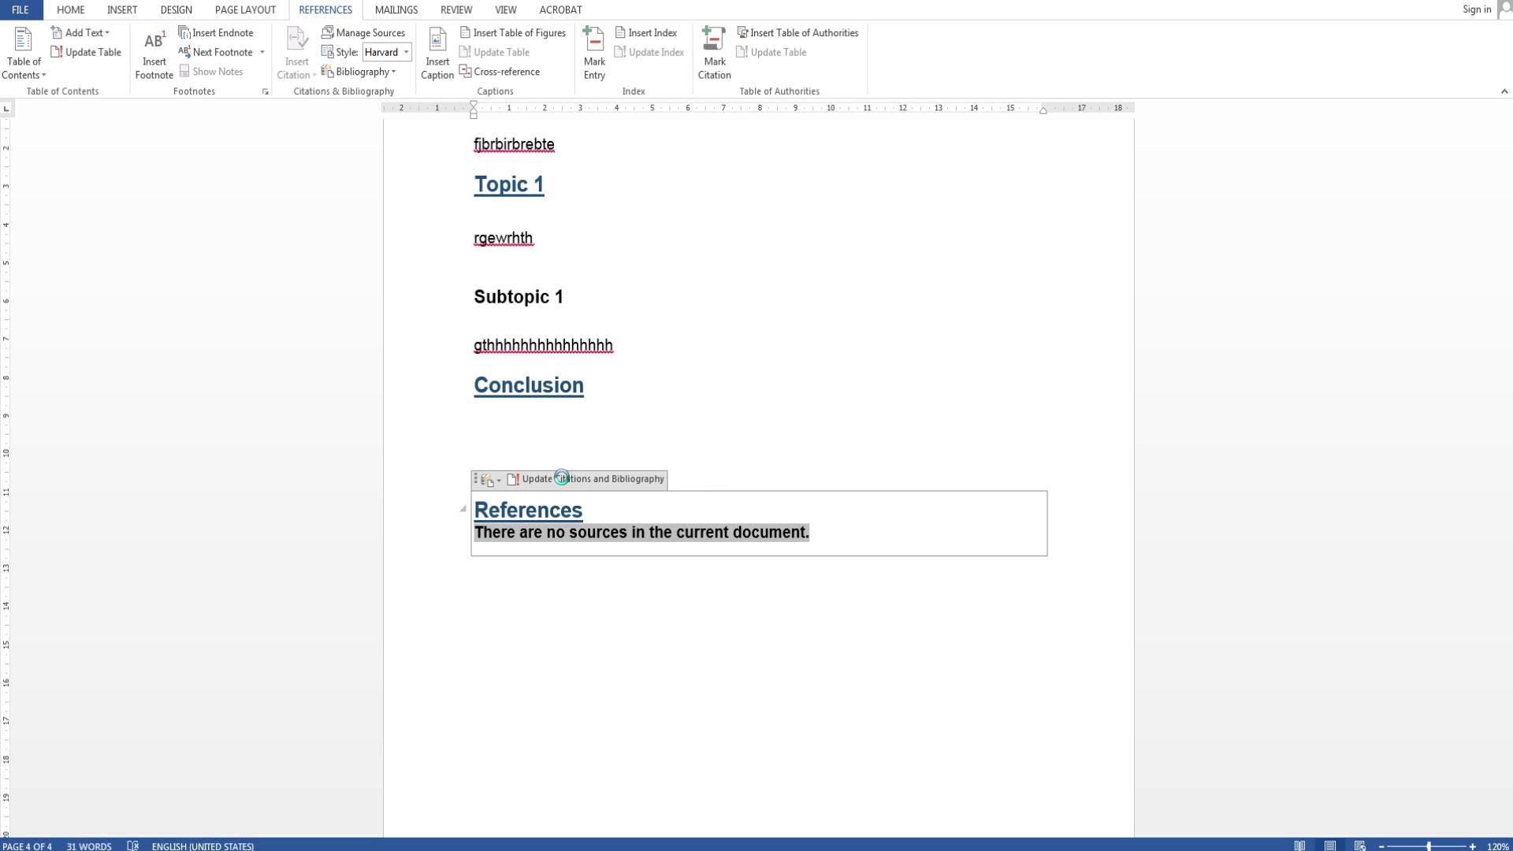
{"action": "left_click", "coordinate": [608, 480]}
{"action": "left_click", "coordinate": [590, 510]}
{"action": "key", "text": "Return"}
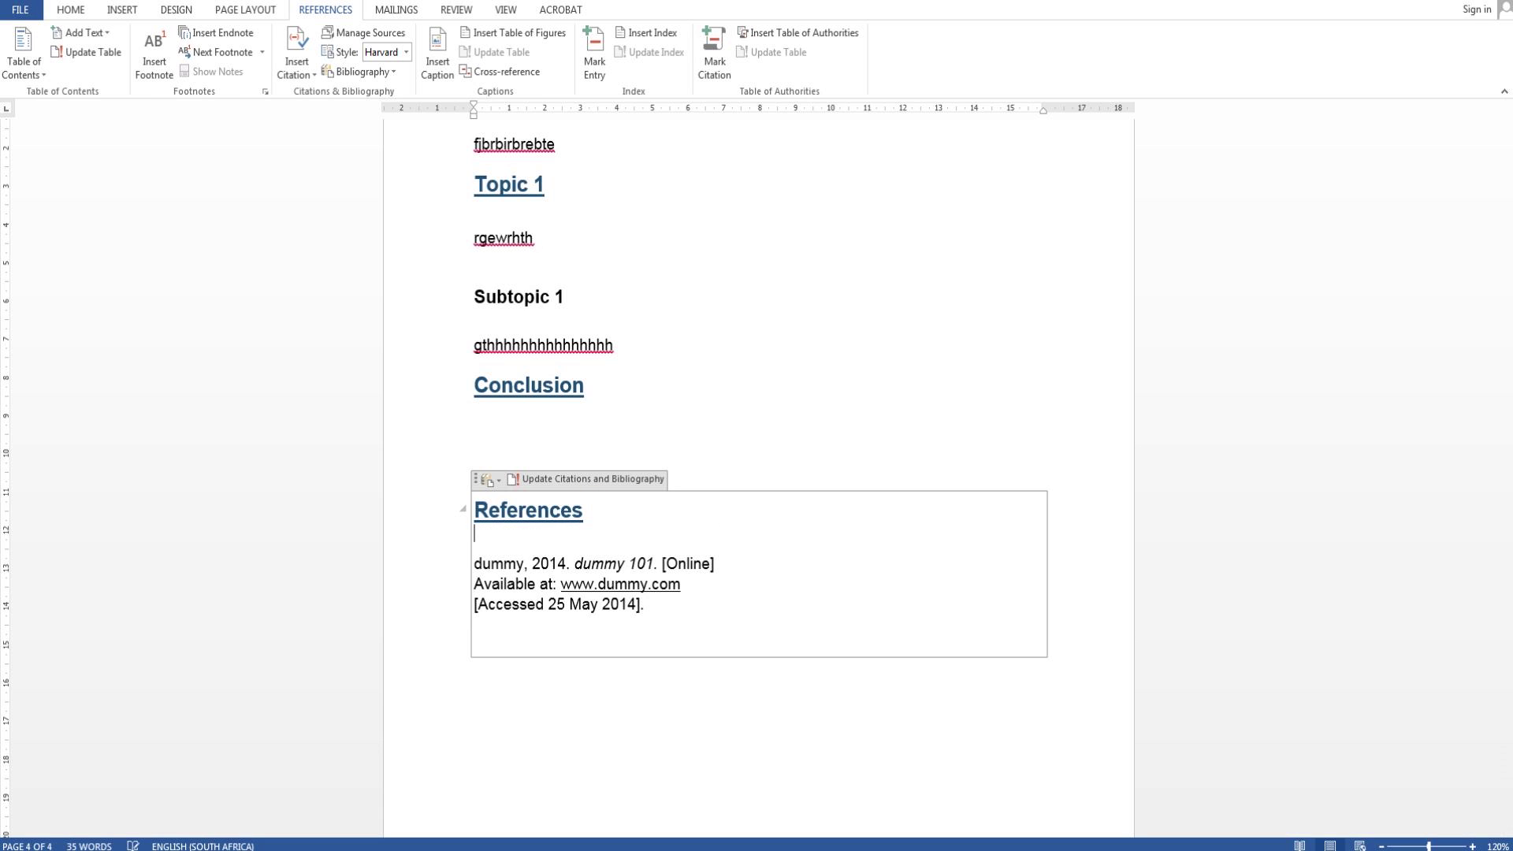
{"action": "double_click", "coordinate": [550, 517]}
{"action": "left_click", "coordinate": [474, 533]}
{"action": "left_click", "coordinate": [555, 144]}
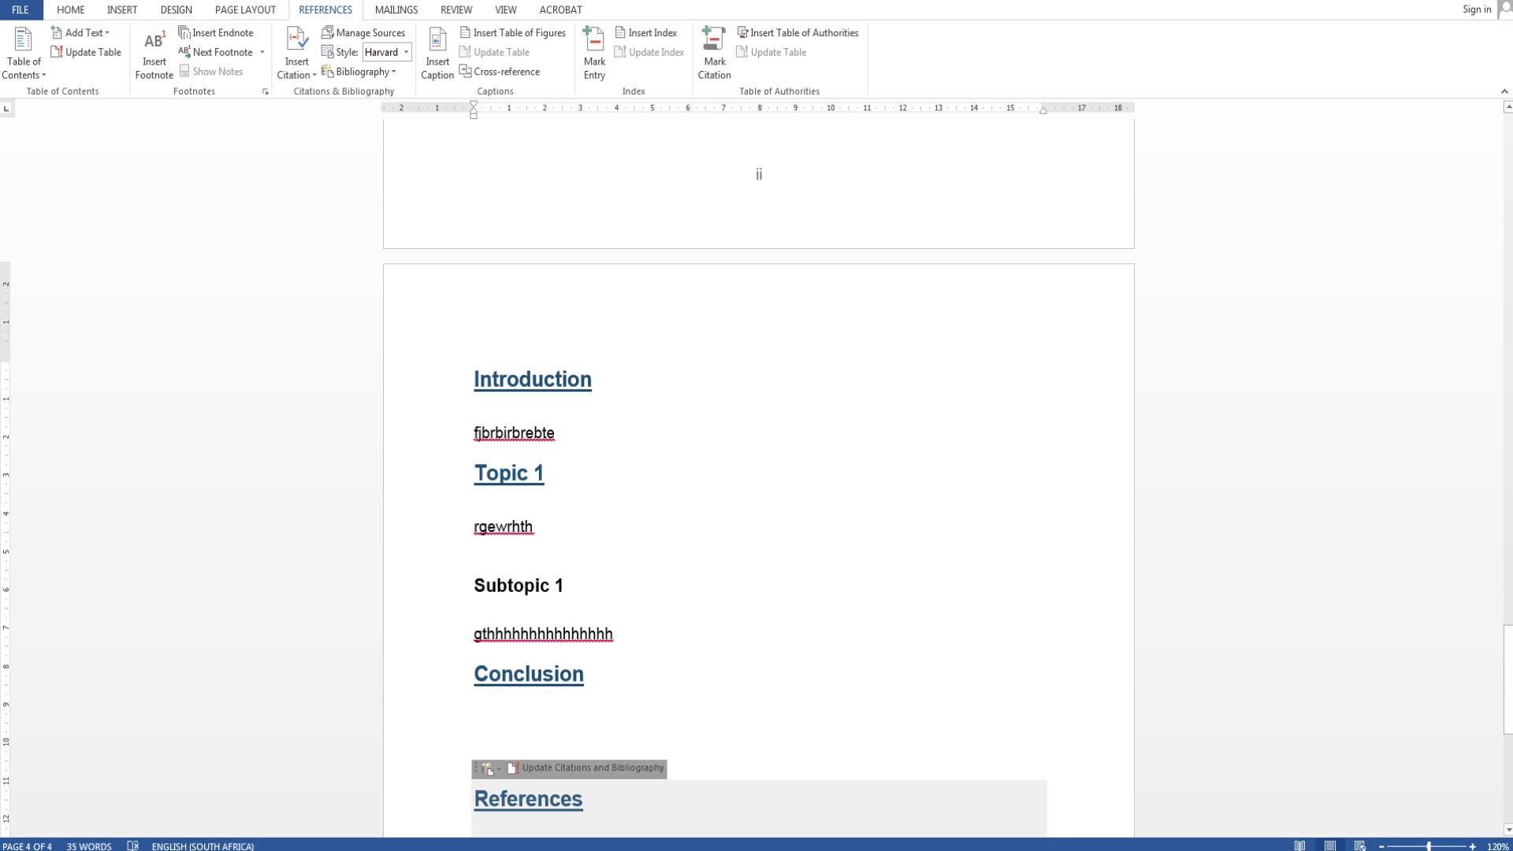
Step: Add a full stop after the Introduction text and cite the dummy source in Harvard style as '(dummy, 2014)'
{"action": "type", "text": "."}
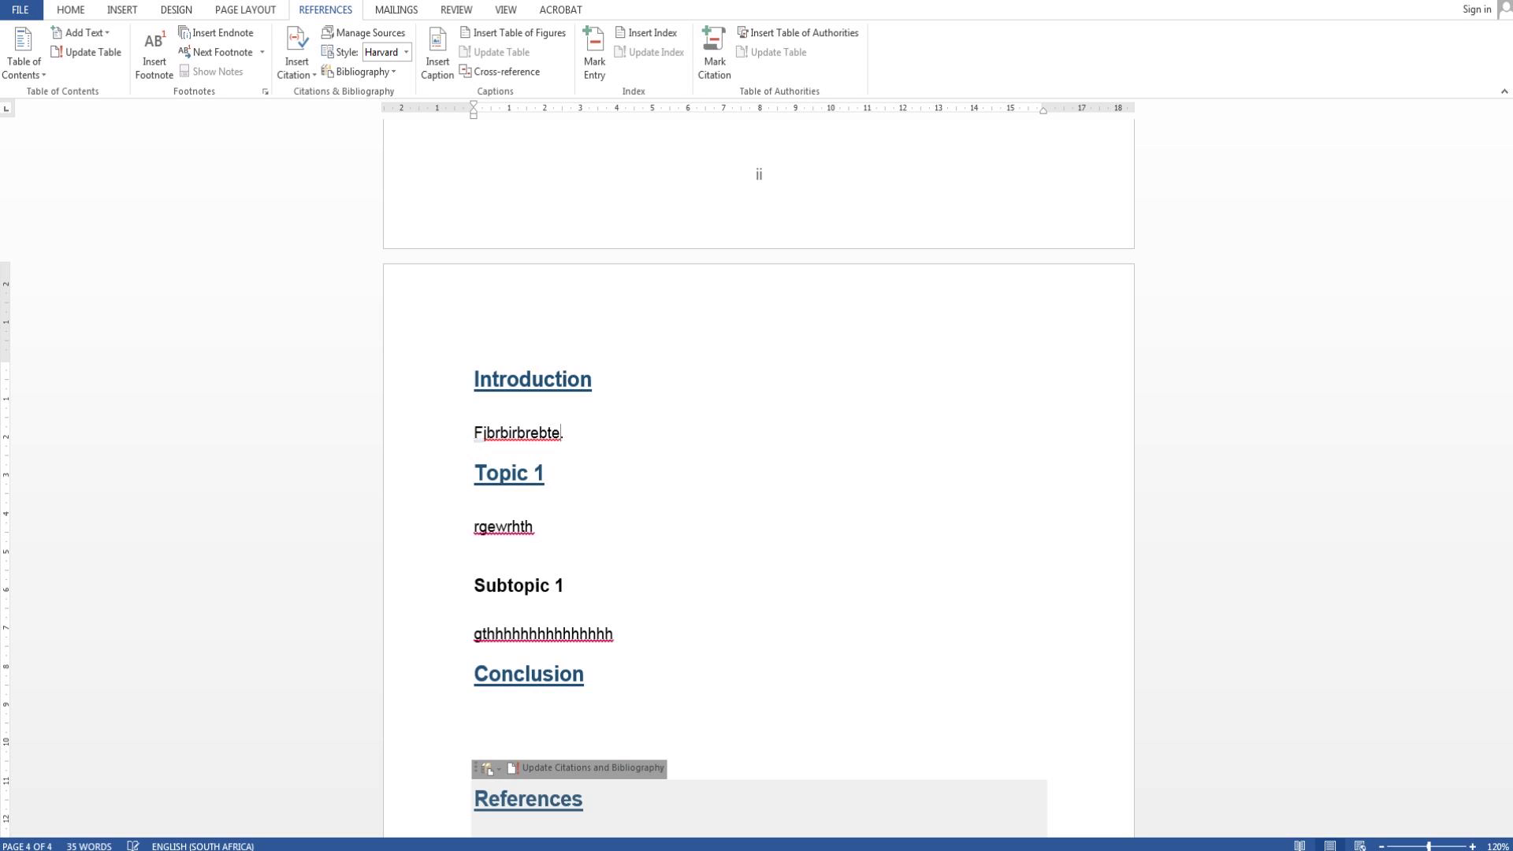
{"action": "left_click", "coordinate": [301, 54]}
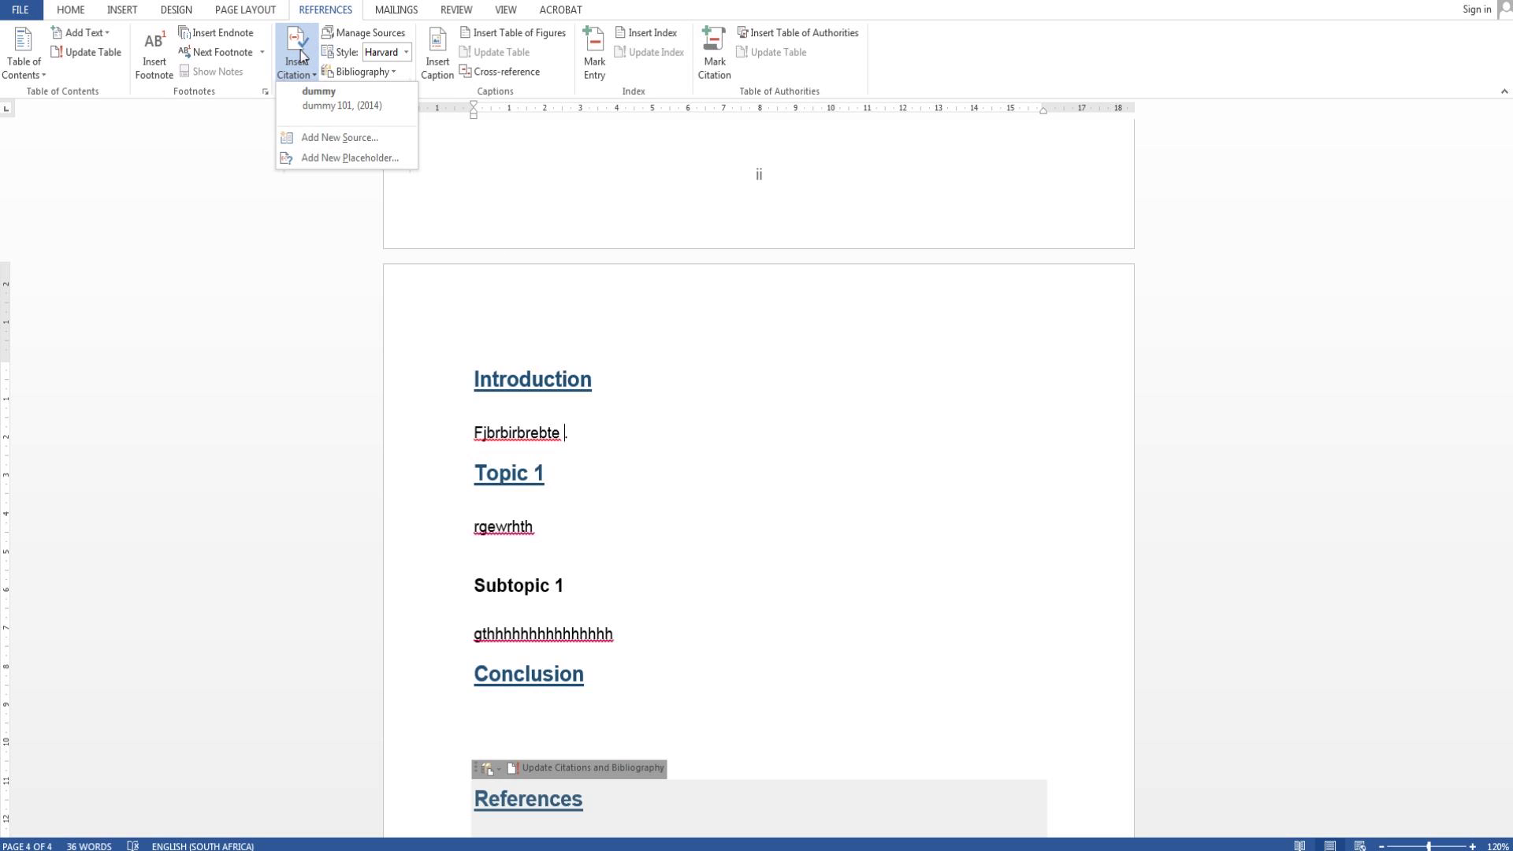
{"action": "left_click", "coordinate": [318, 101]}
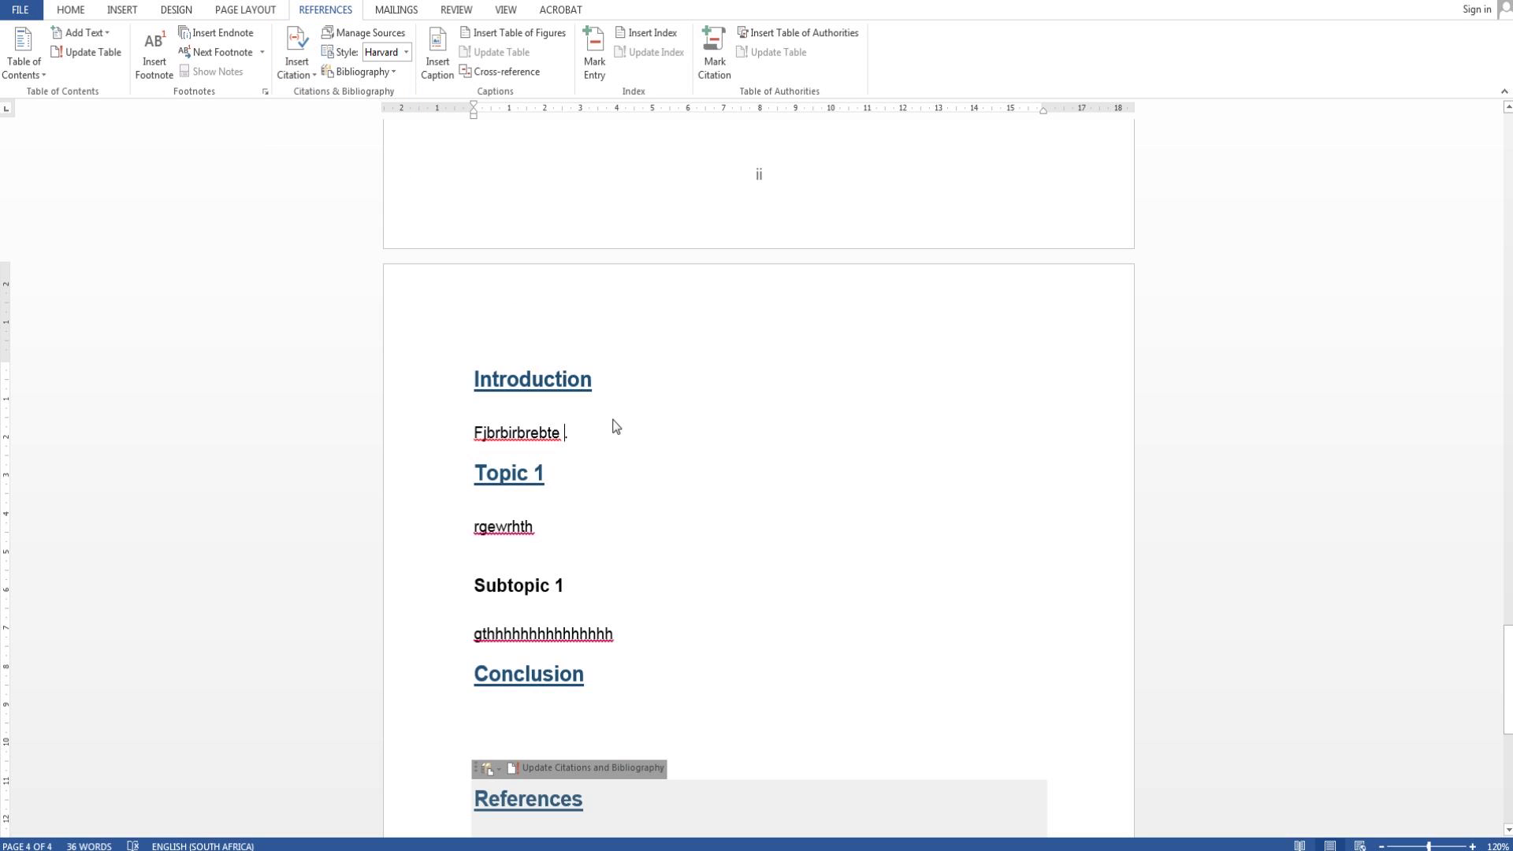
{"action": "key", "text": "End"}
{"action": "left_click", "coordinate": [407, 53]}
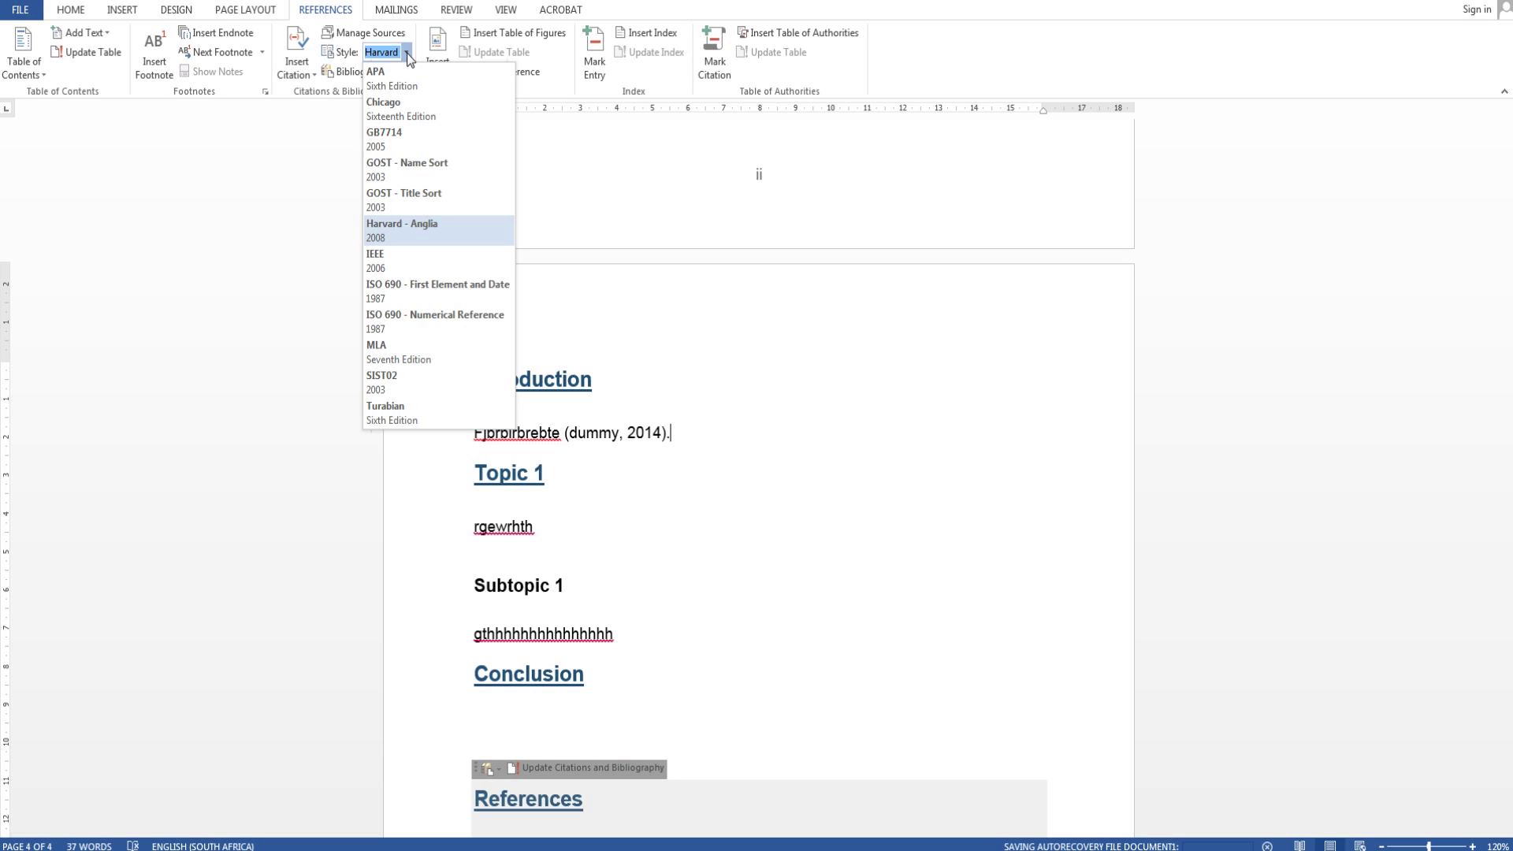
{"action": "left_click", "coordinate": [407, 53]}
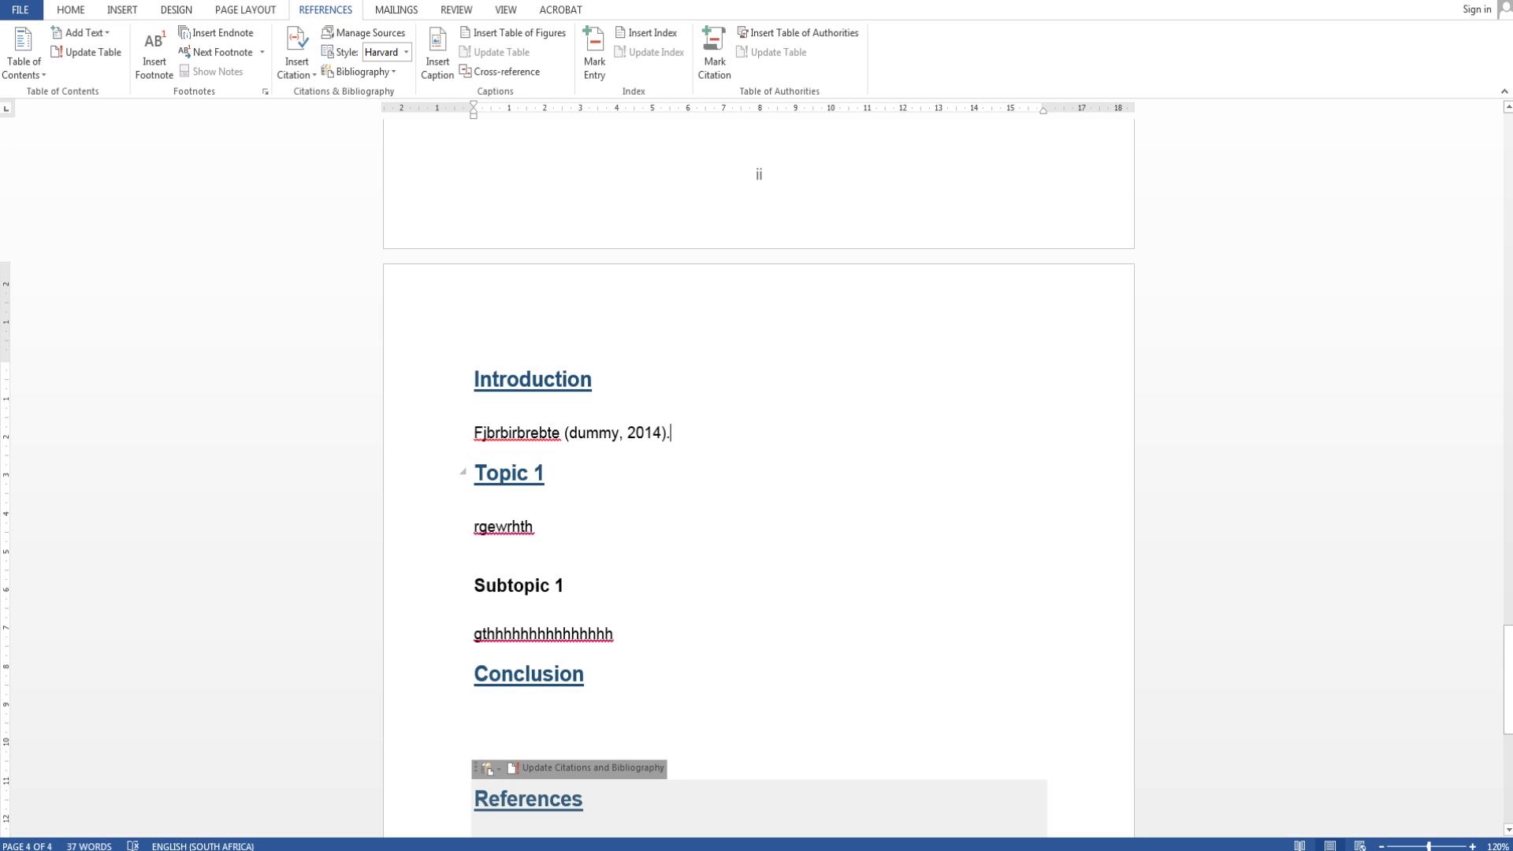
Step: Finish the Topic 1 text with a full stop and add a new line below it
{"action": "scroll", "coordinate": [757, 473], "scroll_direction": "down", "scroll_amount": 3}
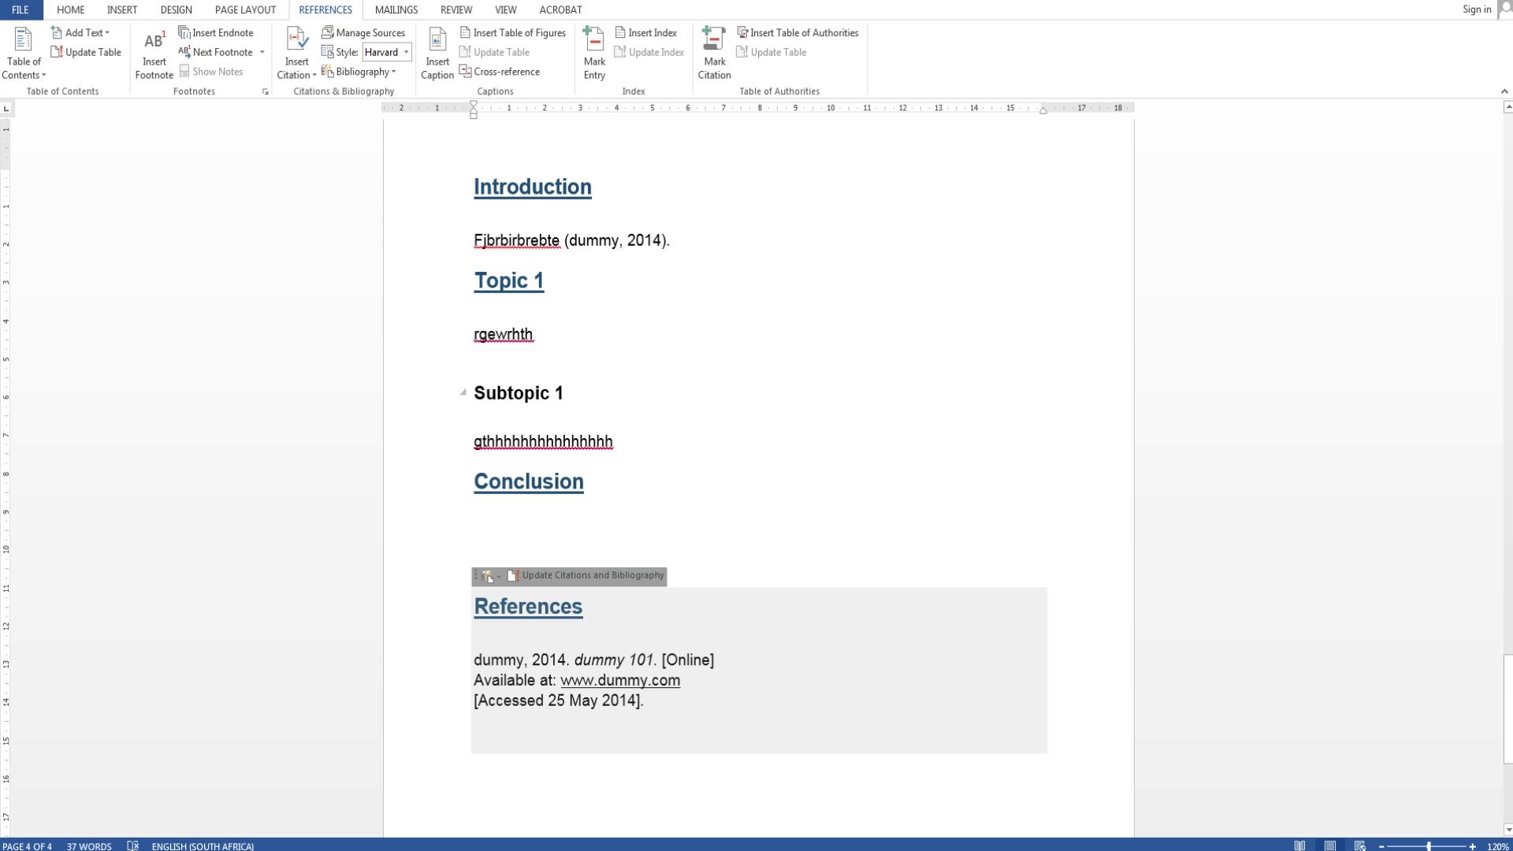
{"action": "scroll", "coordinate": [757, 473], "scroll_direction": "up", "scroll_amount": 4}
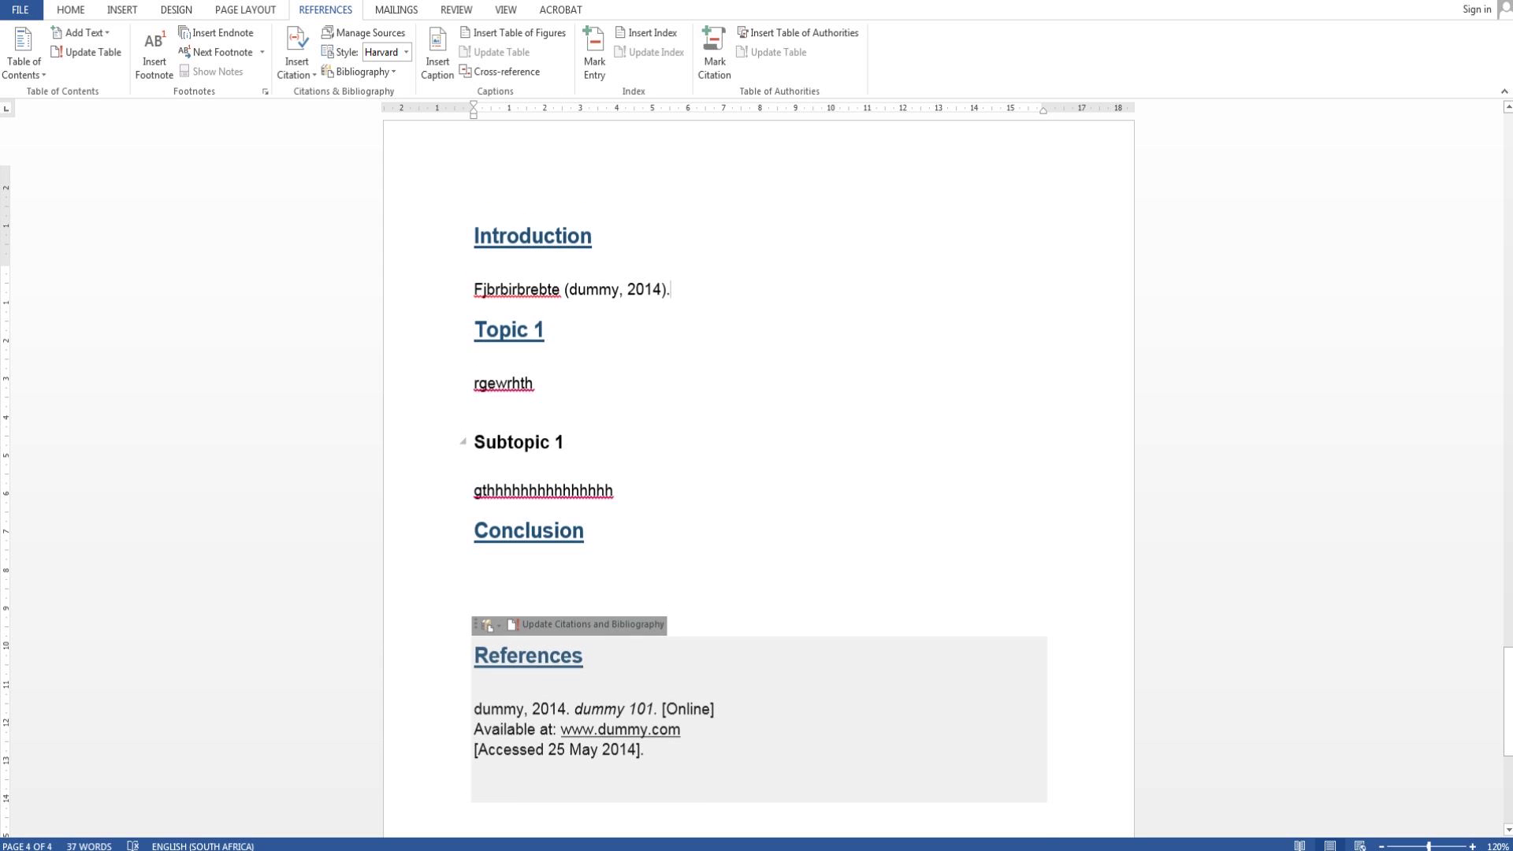
{"action": "scroll", "coordinate": [757, 473], "scroll_direction": "down", "scroll_amount": 1}
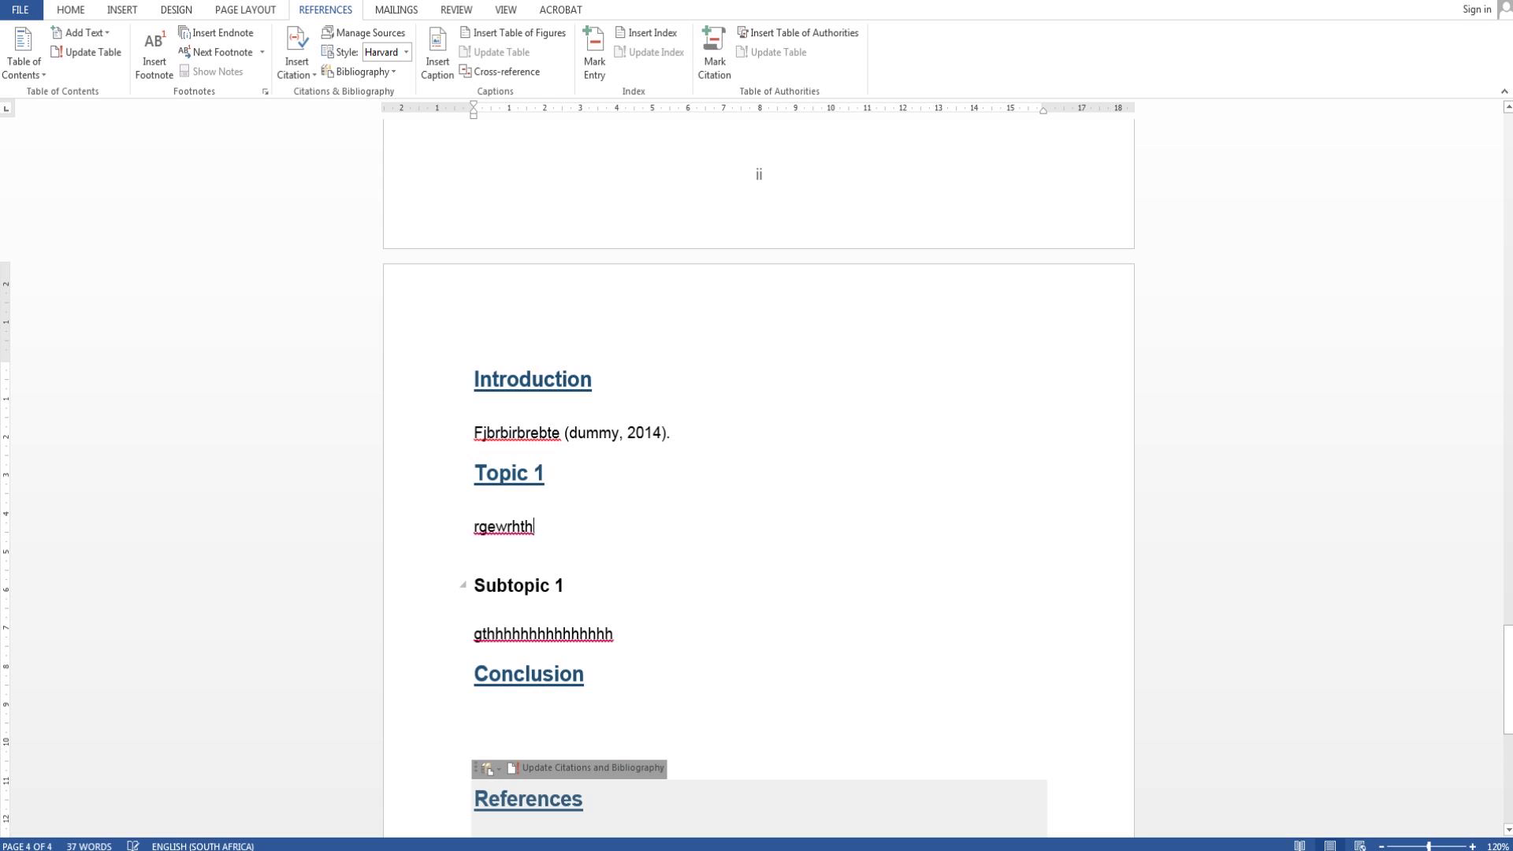
{"action": "type", "text": "."}
{"action": "key", "text": "Return"}
{"action": "key", "text": "Return"}
{"action": "key", "text": "Return"}
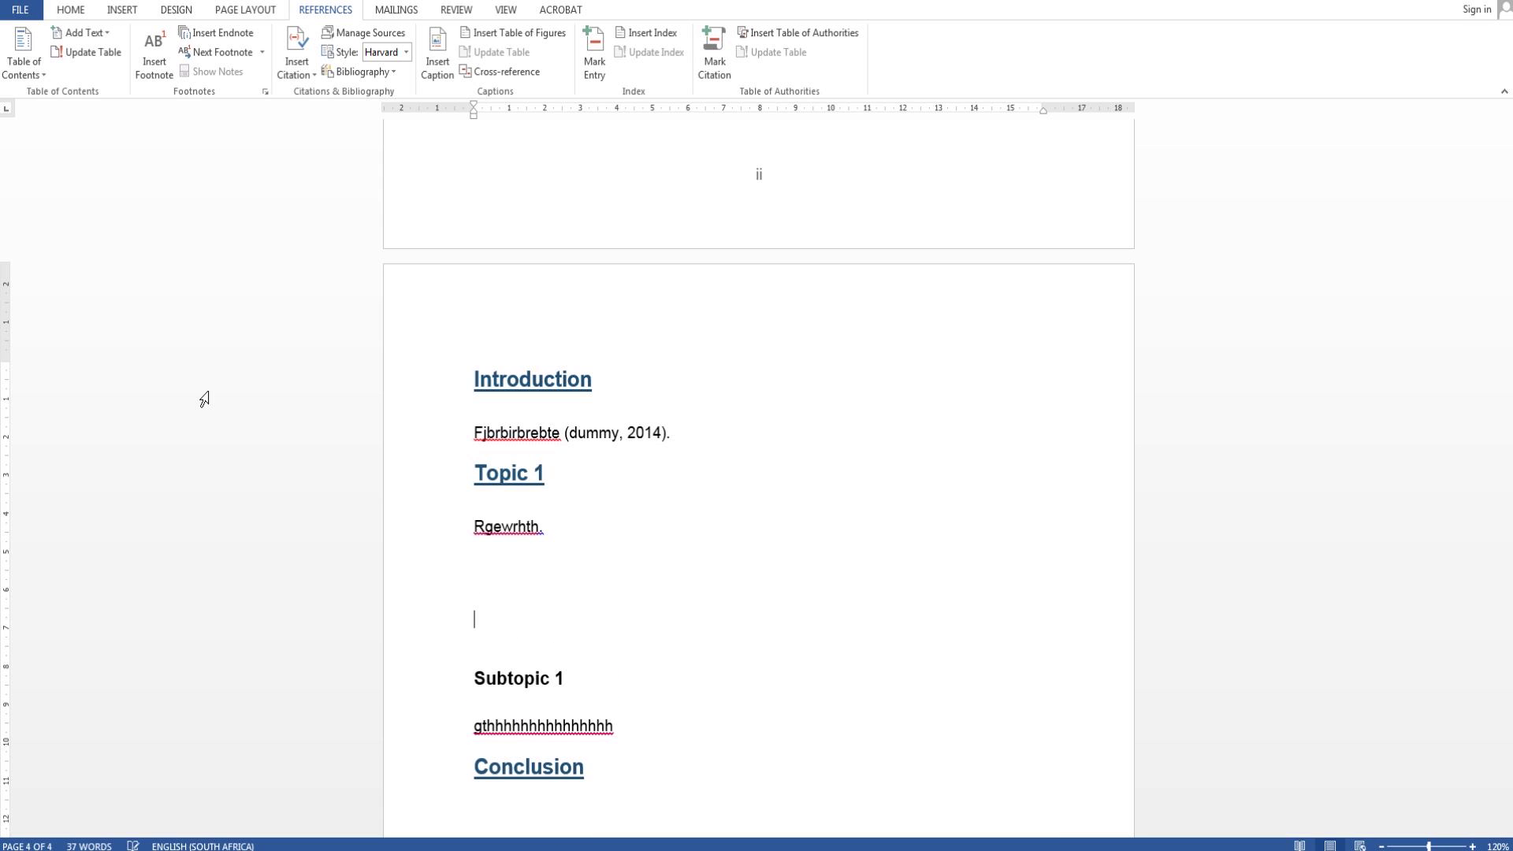
Step: Insert an empty 3-column, 2-row table below the Topic 1 text and select it
{"action": "left_click", "coordinate": [122, 10]}
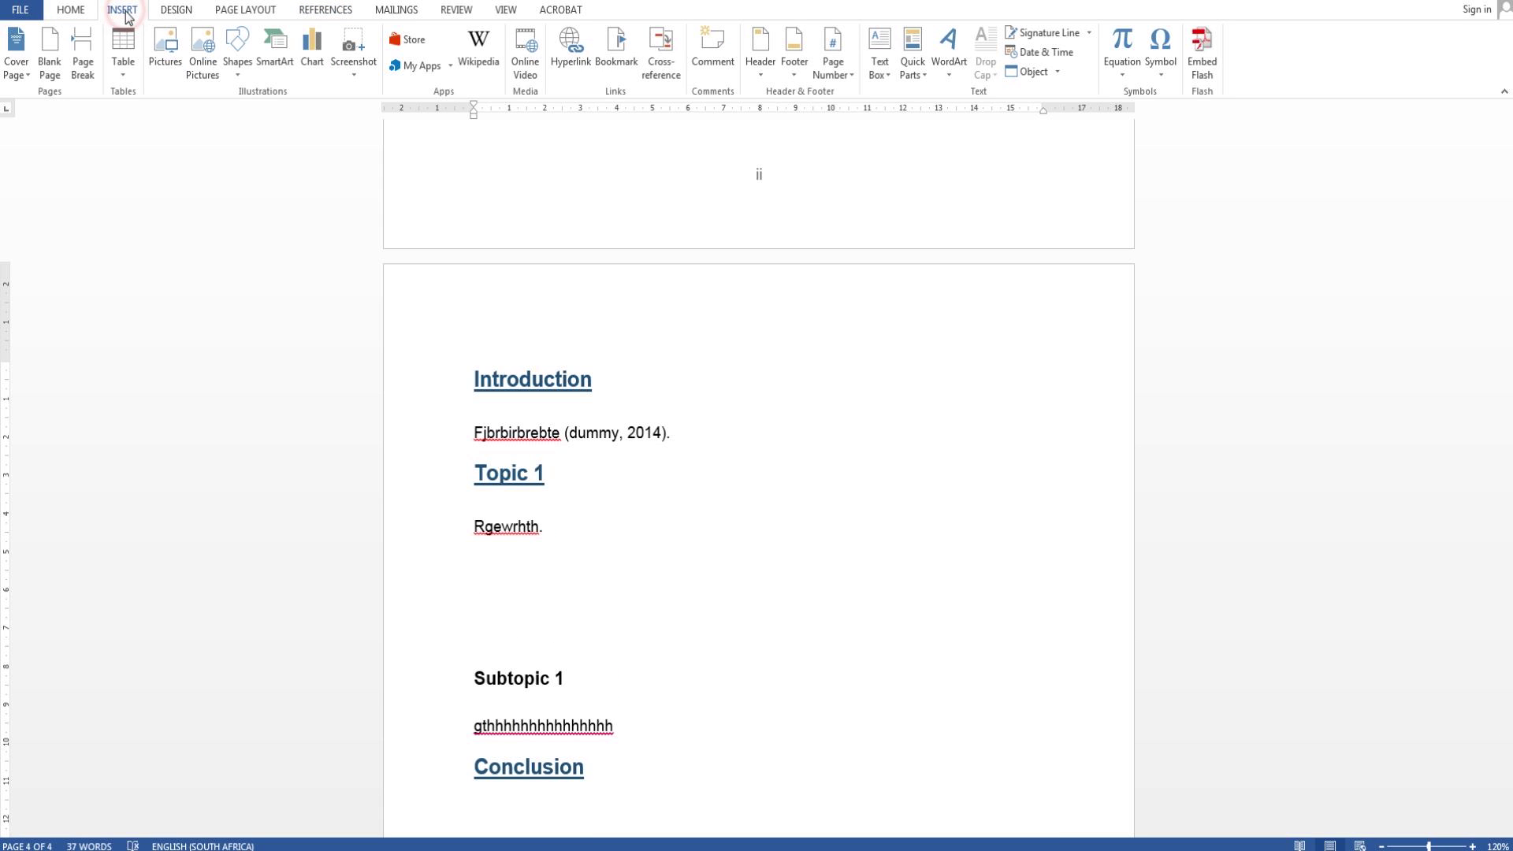
{"action": "left_click", "coordinate": [120, 53]}
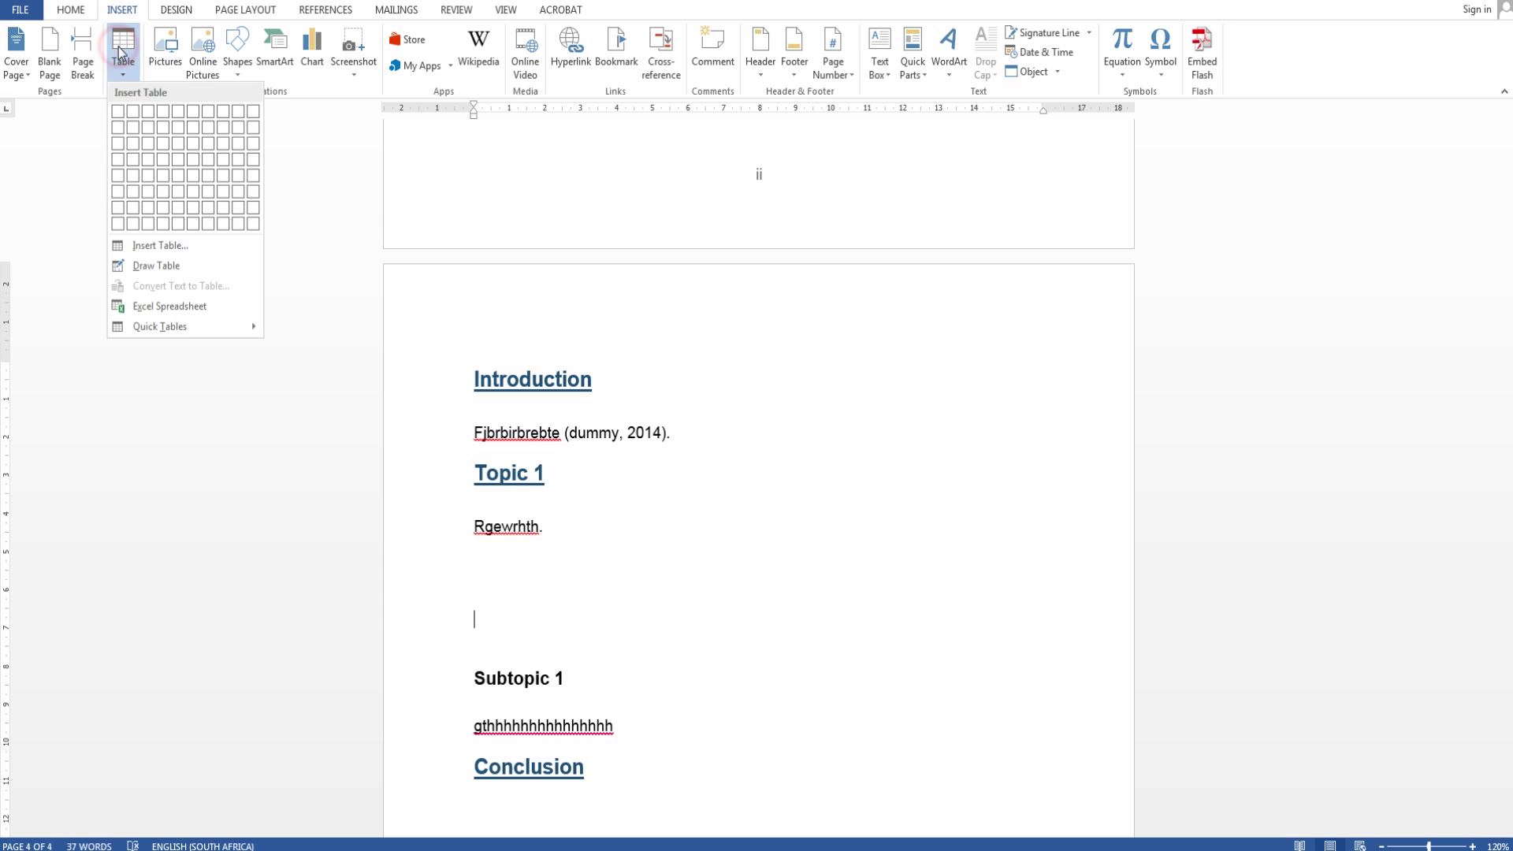
{"action": "left_click", "coordinate": [149, 129]}
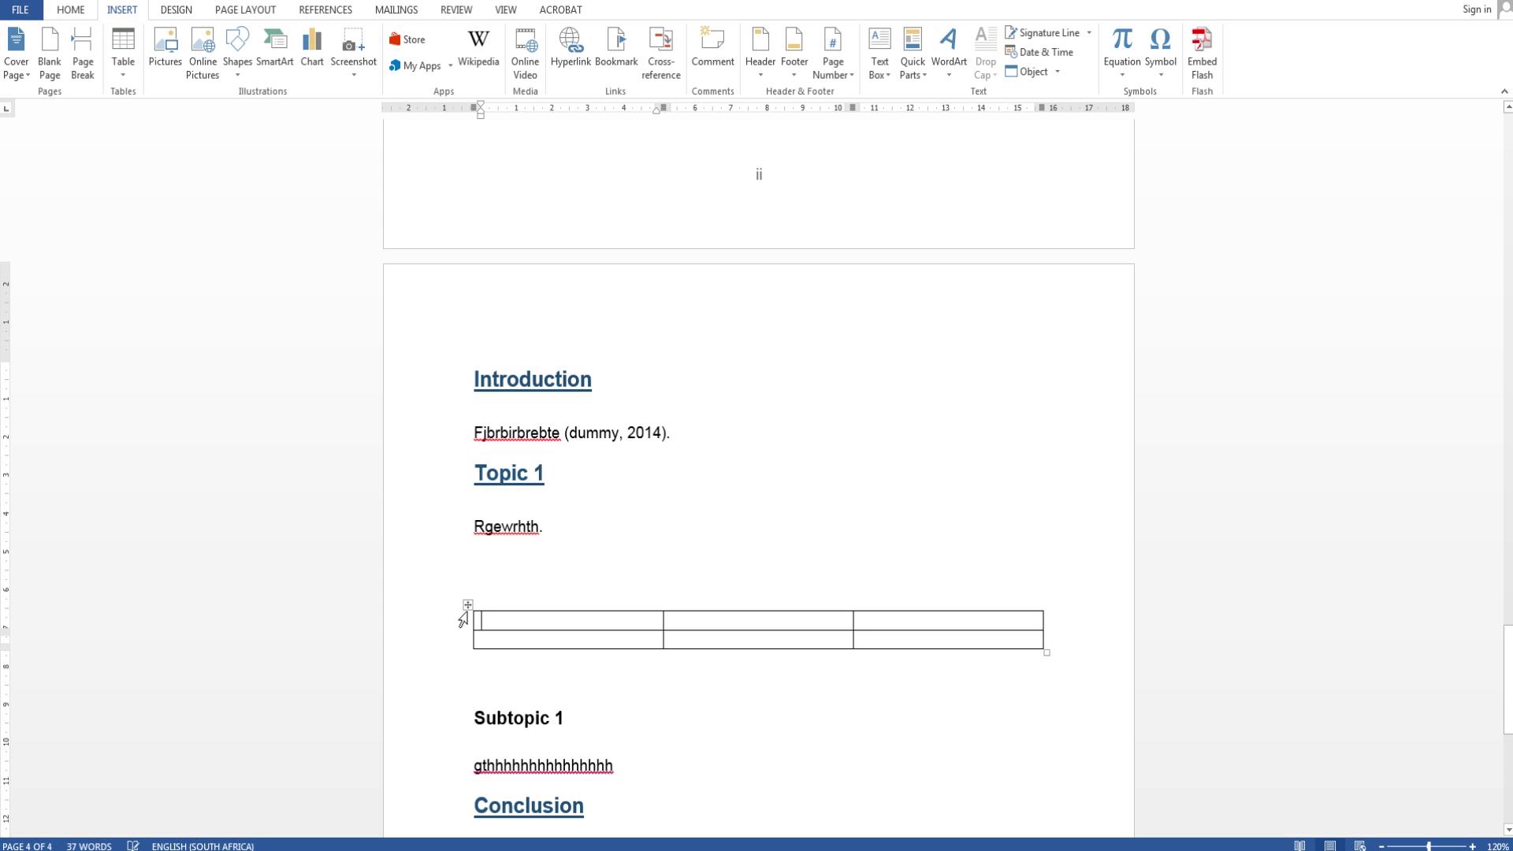
{"action": "left_click", "coordinate": [468, 605]}
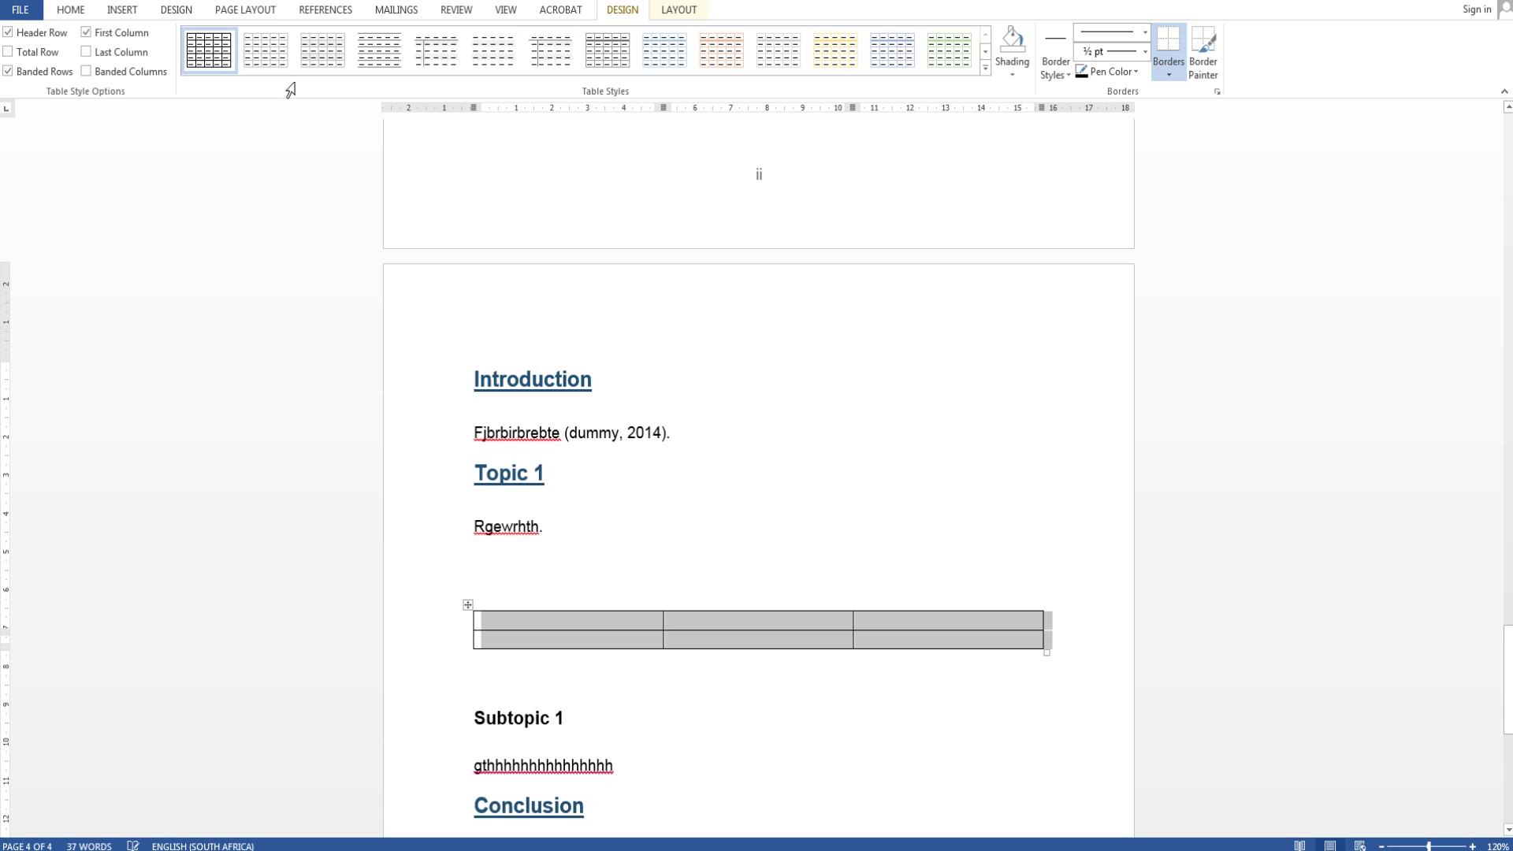
Step: Caption the selected table 'Table 1: Sample caption', placed above it
{"action": "left_click", "coordinate": [326, 10]}
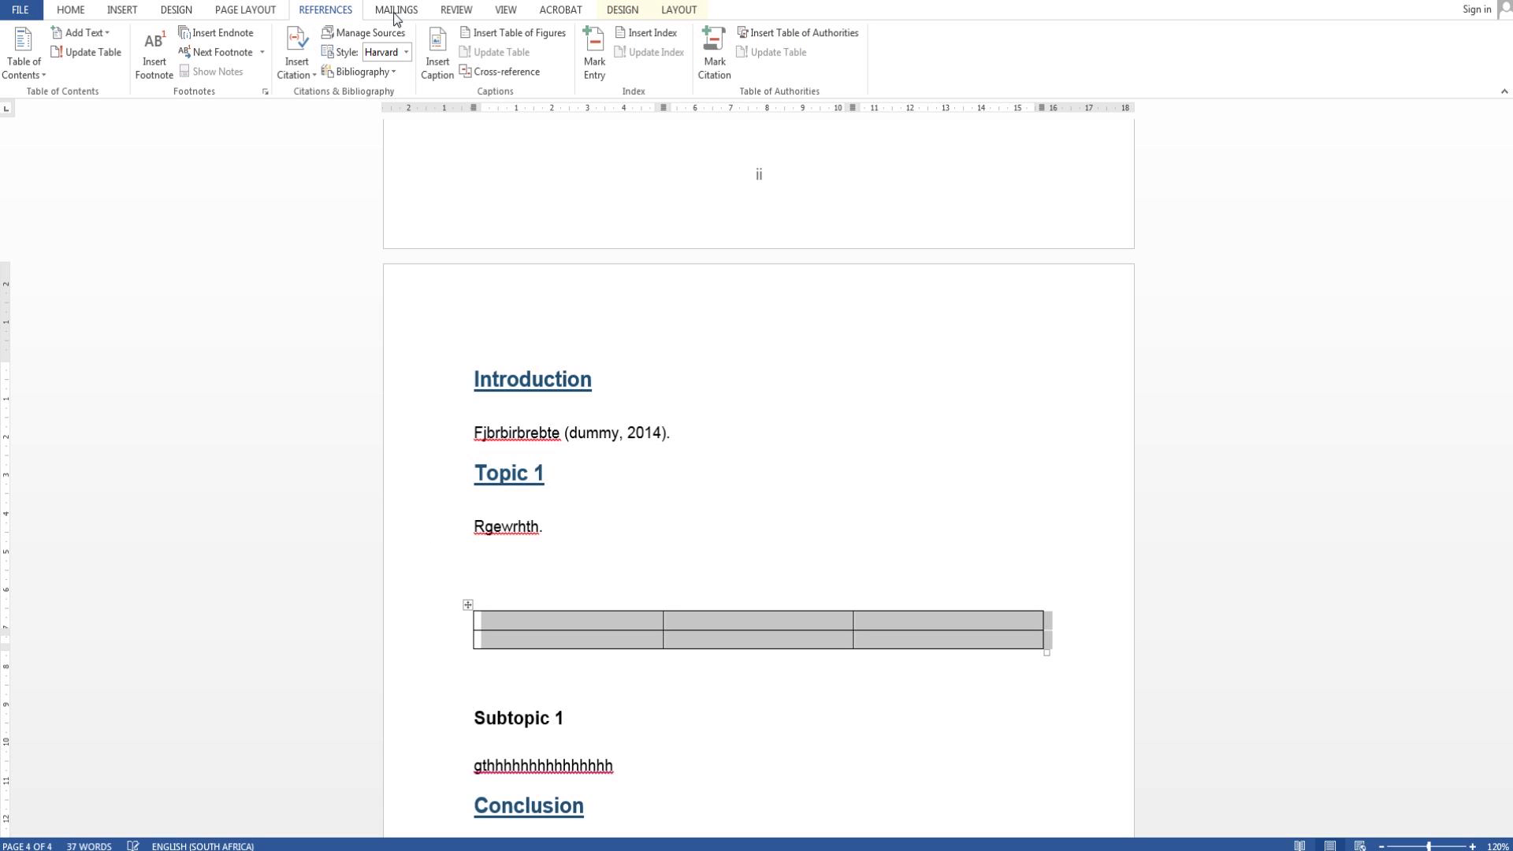
{"action": "left_click", "coordinate": [439, 66]}
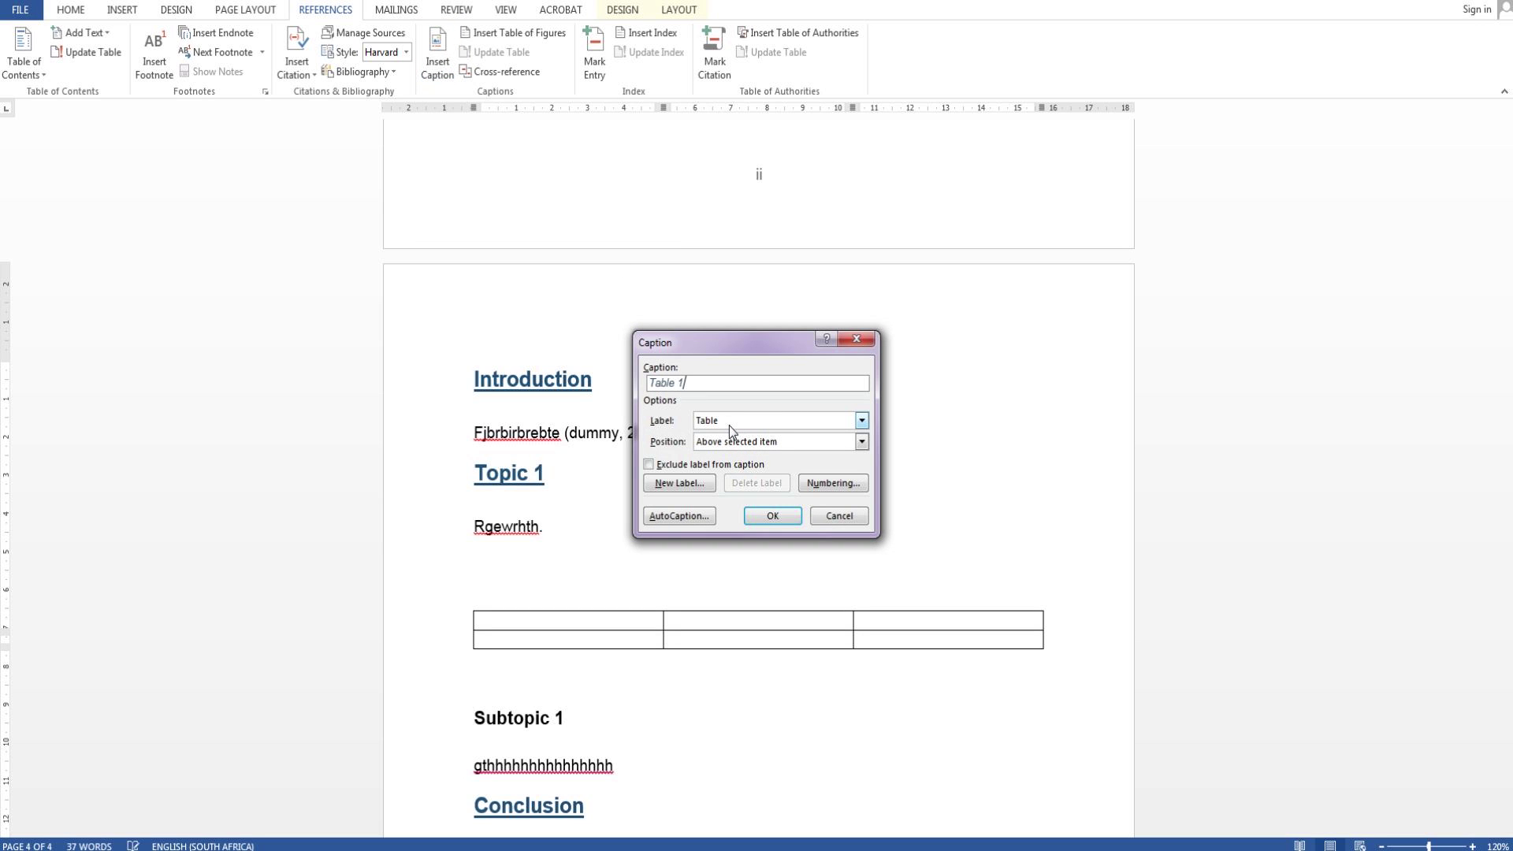
{"action": "left_click", "coordinate": [698, 384]}
{"action": "type", "text": ": Sample caption"}
{"action": "left_click", "coordinate": [772, 516]}
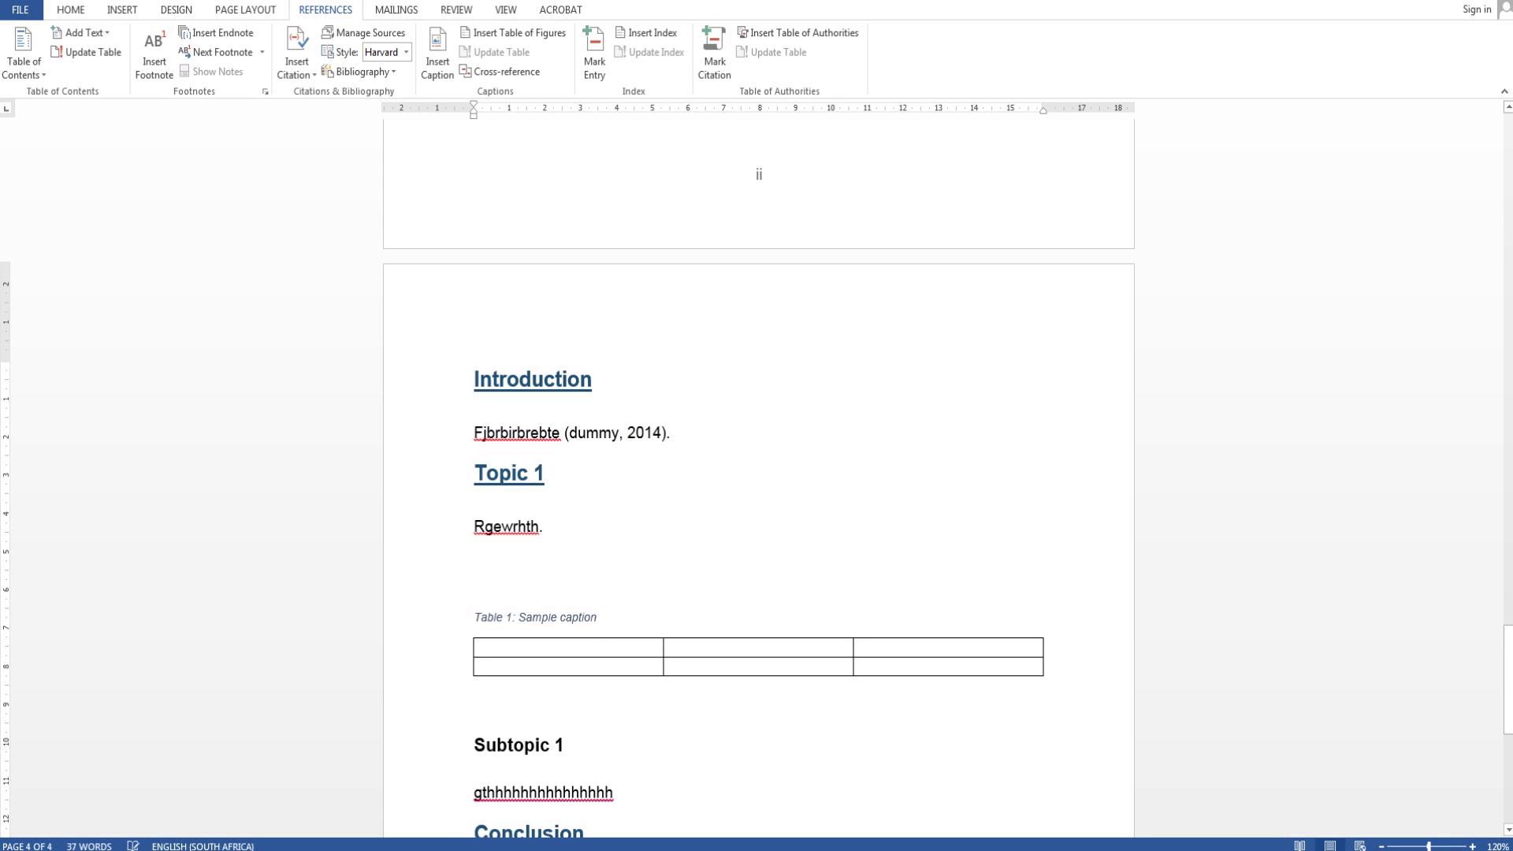
{"action": "double_click", "coordinate": [549, 617]}
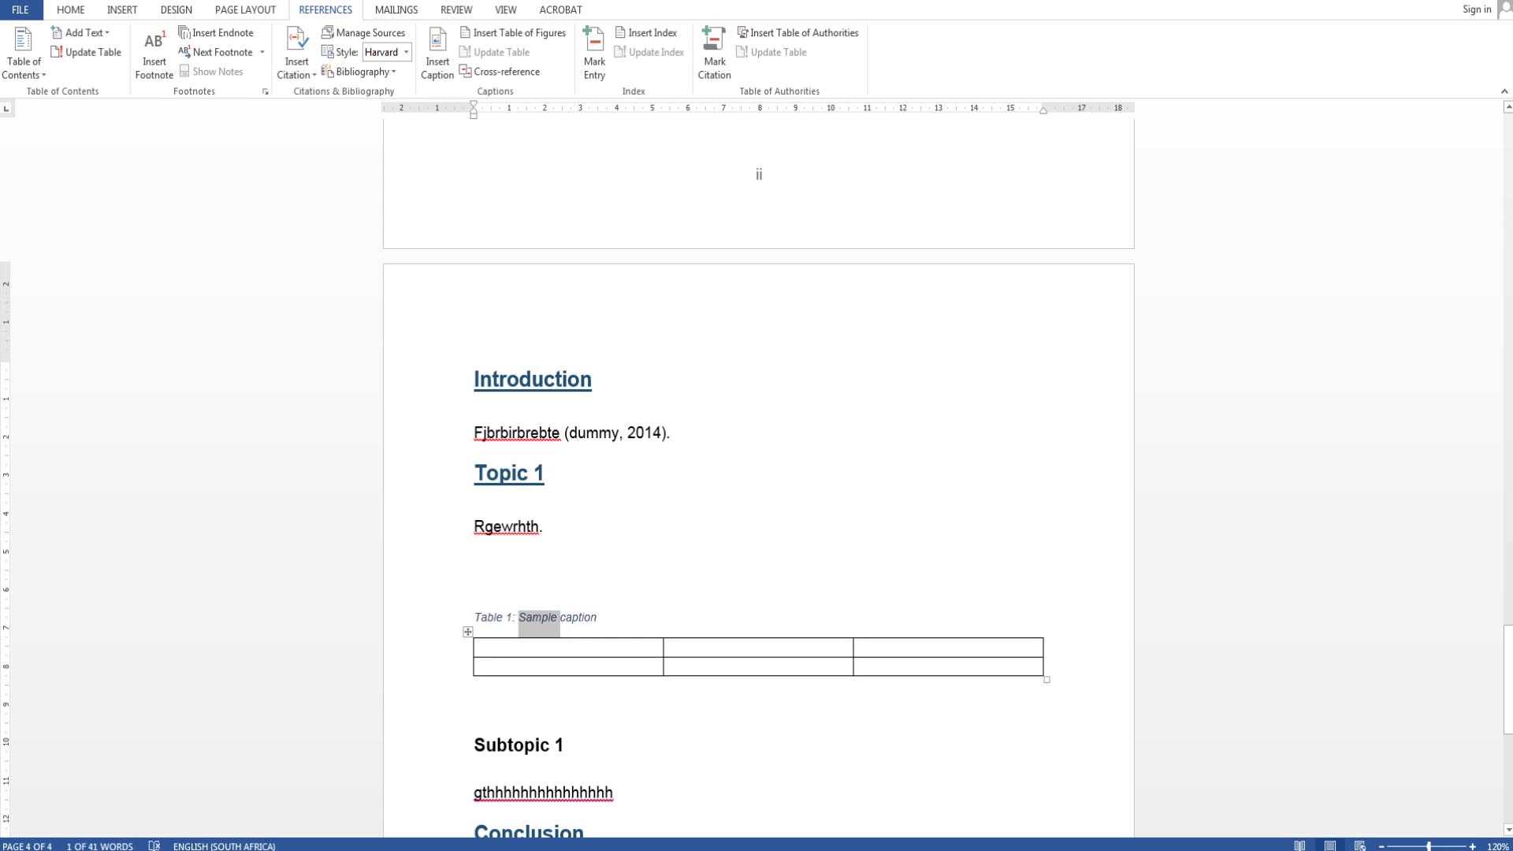
{"action": "left_click", "coordinate": [664, 654]}
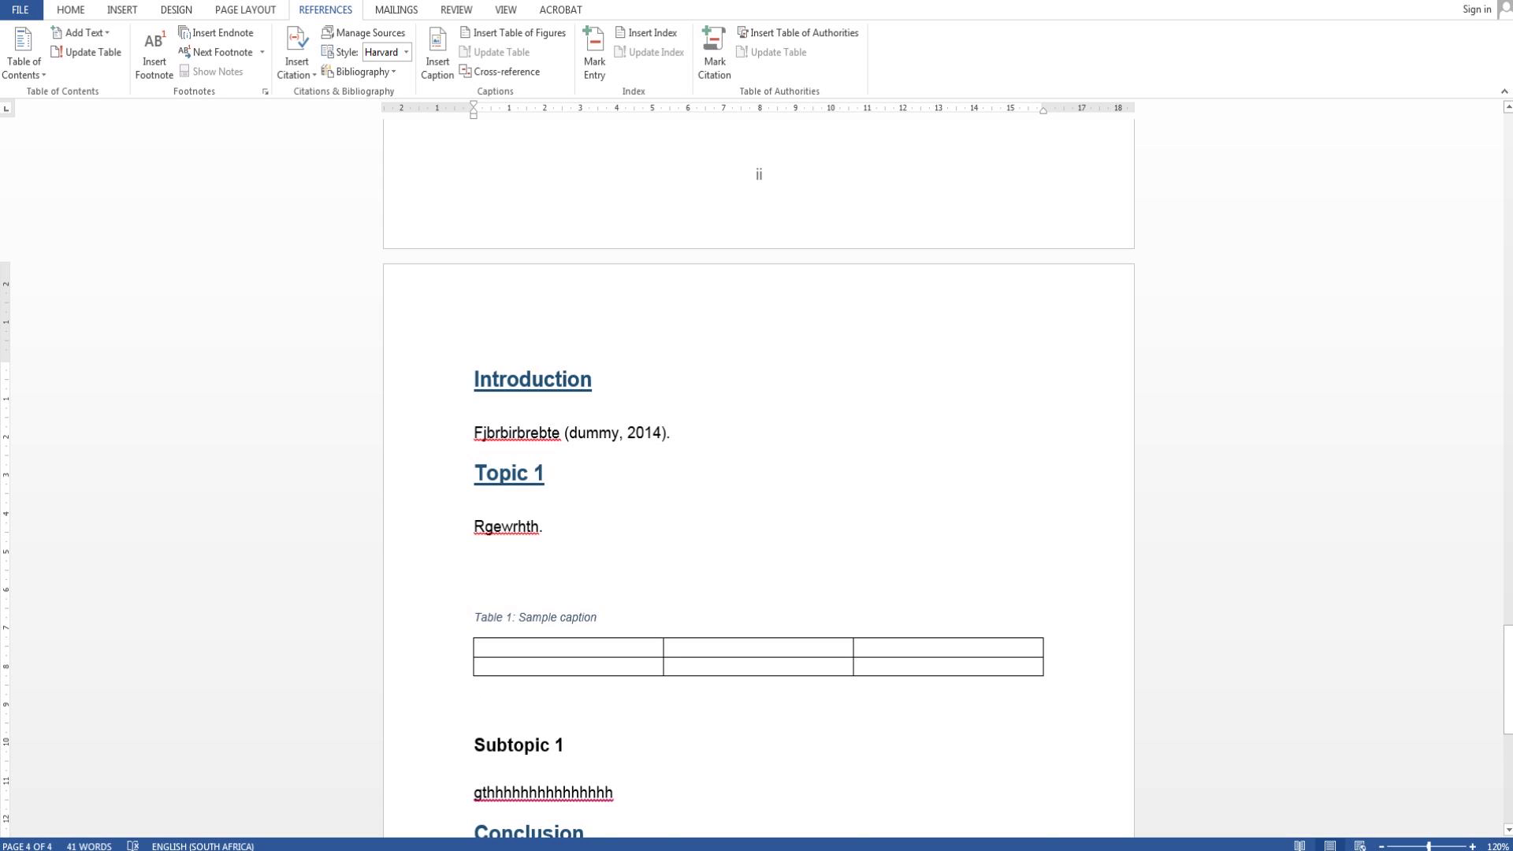
Step: Insert a table of figures for the Table label below the Table of Contents, listing 'Table 1: Sample caption'
{"action": "scroll", "coordinate": [759, 473], "scroll_direction": "up", "scroll_amount": 15}
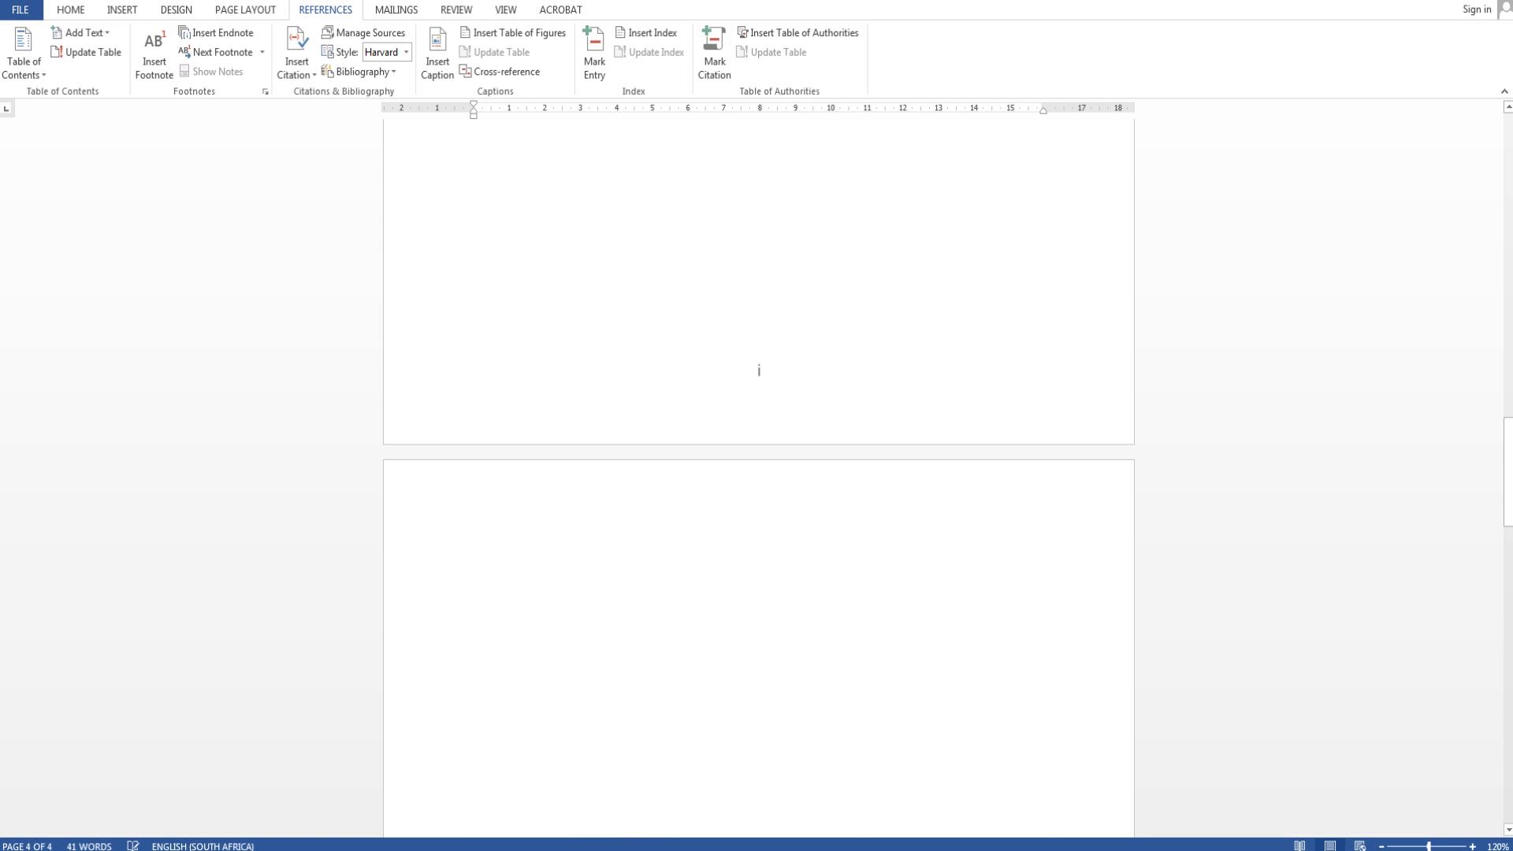
{"action": "scroll", "coordinate": [759, 473], "scroll_direction": "up", "scroll_amount": 15}
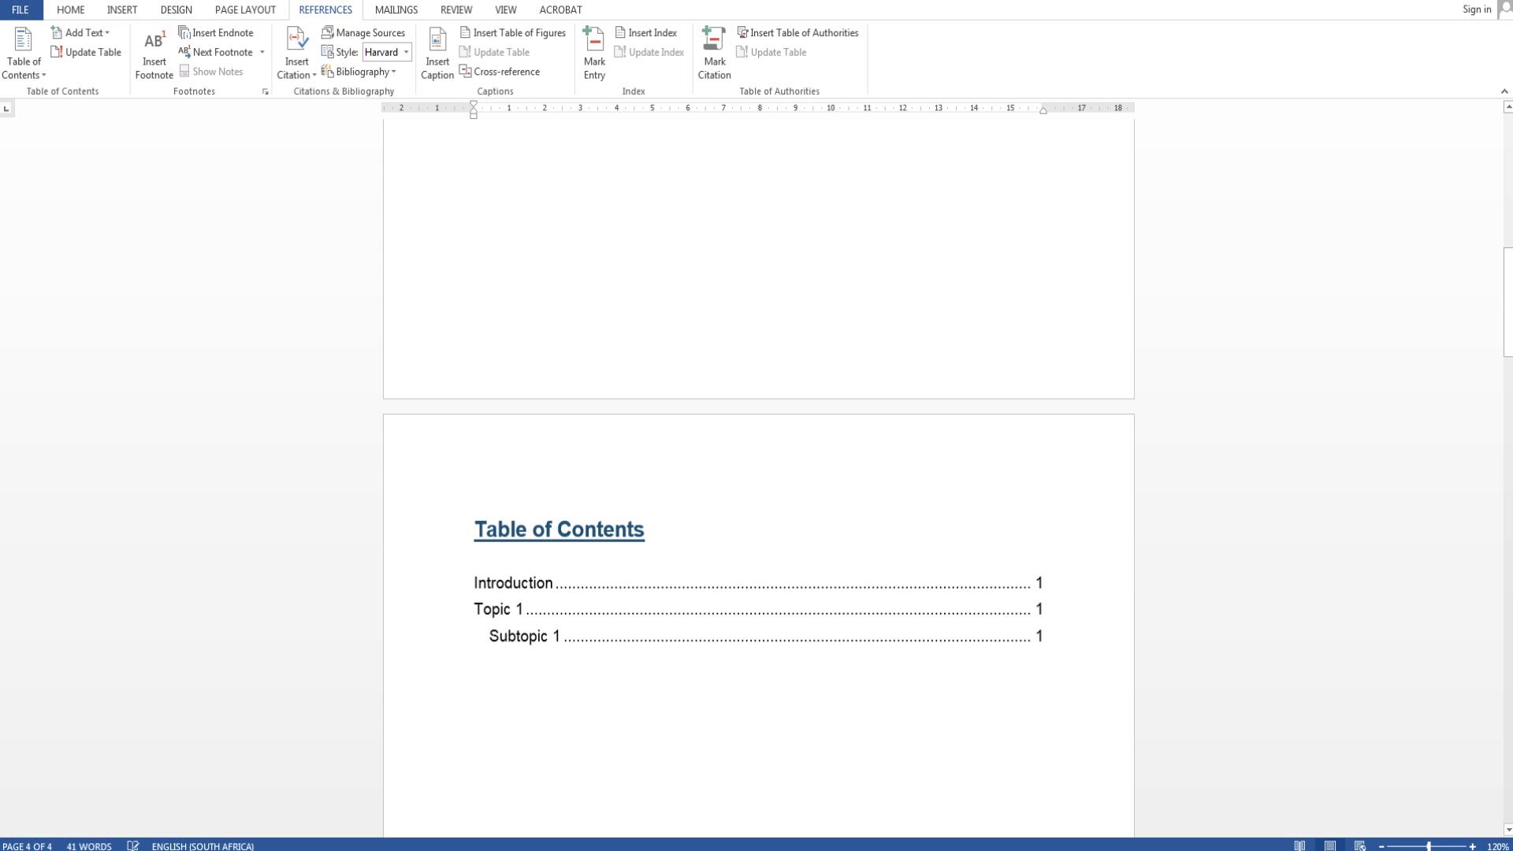
{"action": "scroll", "coordinate": [759, 472], "scroll_direction": "down", "scroll_amount": 3}
{"action": "left_click", "coordinate": [475, 491]}
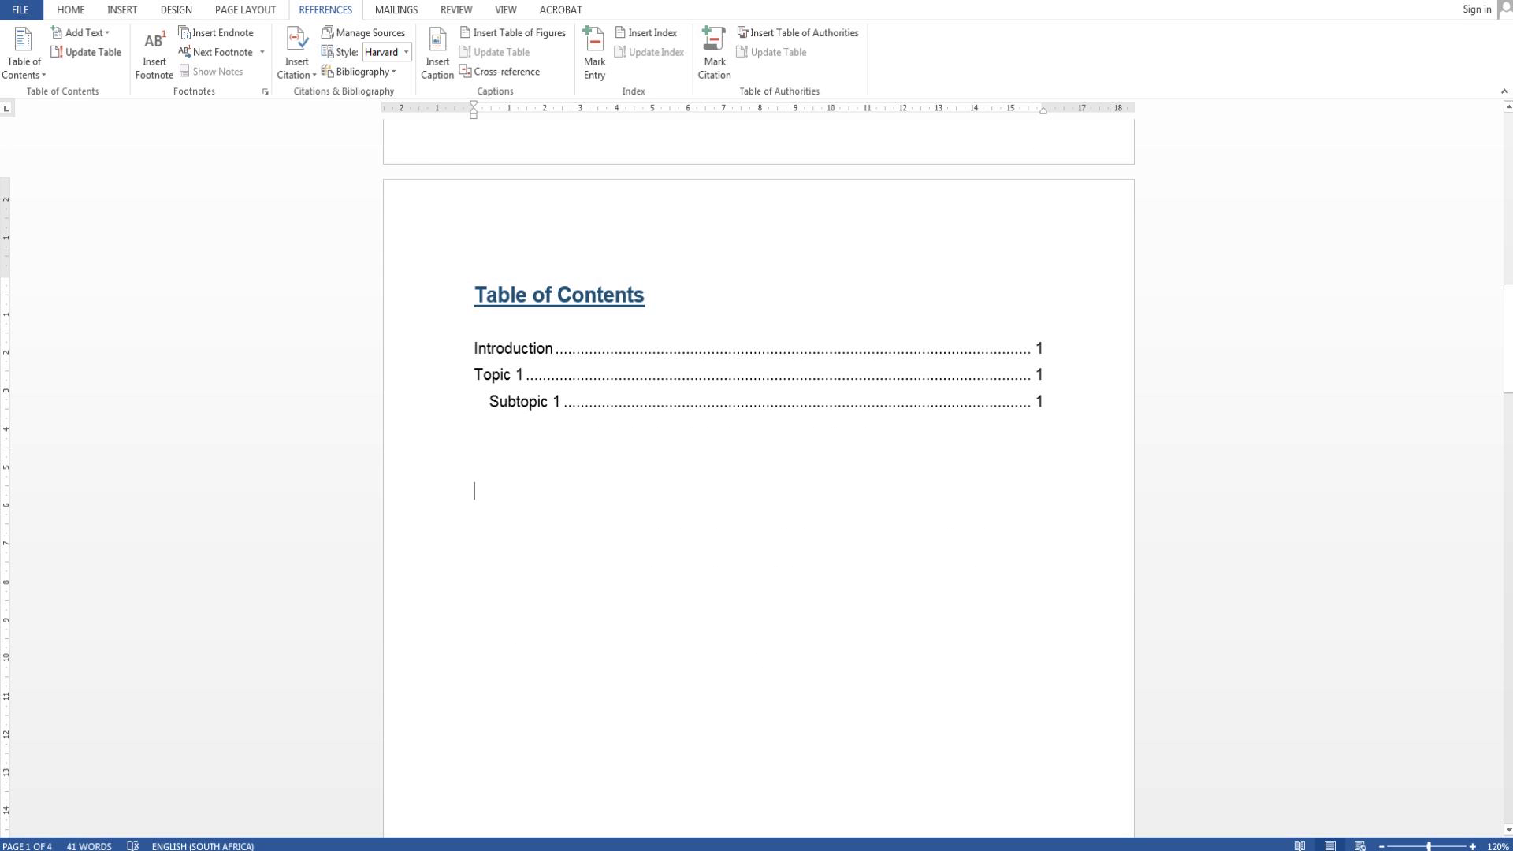
{"action": "left_click", "coordinate": [501, 36]}
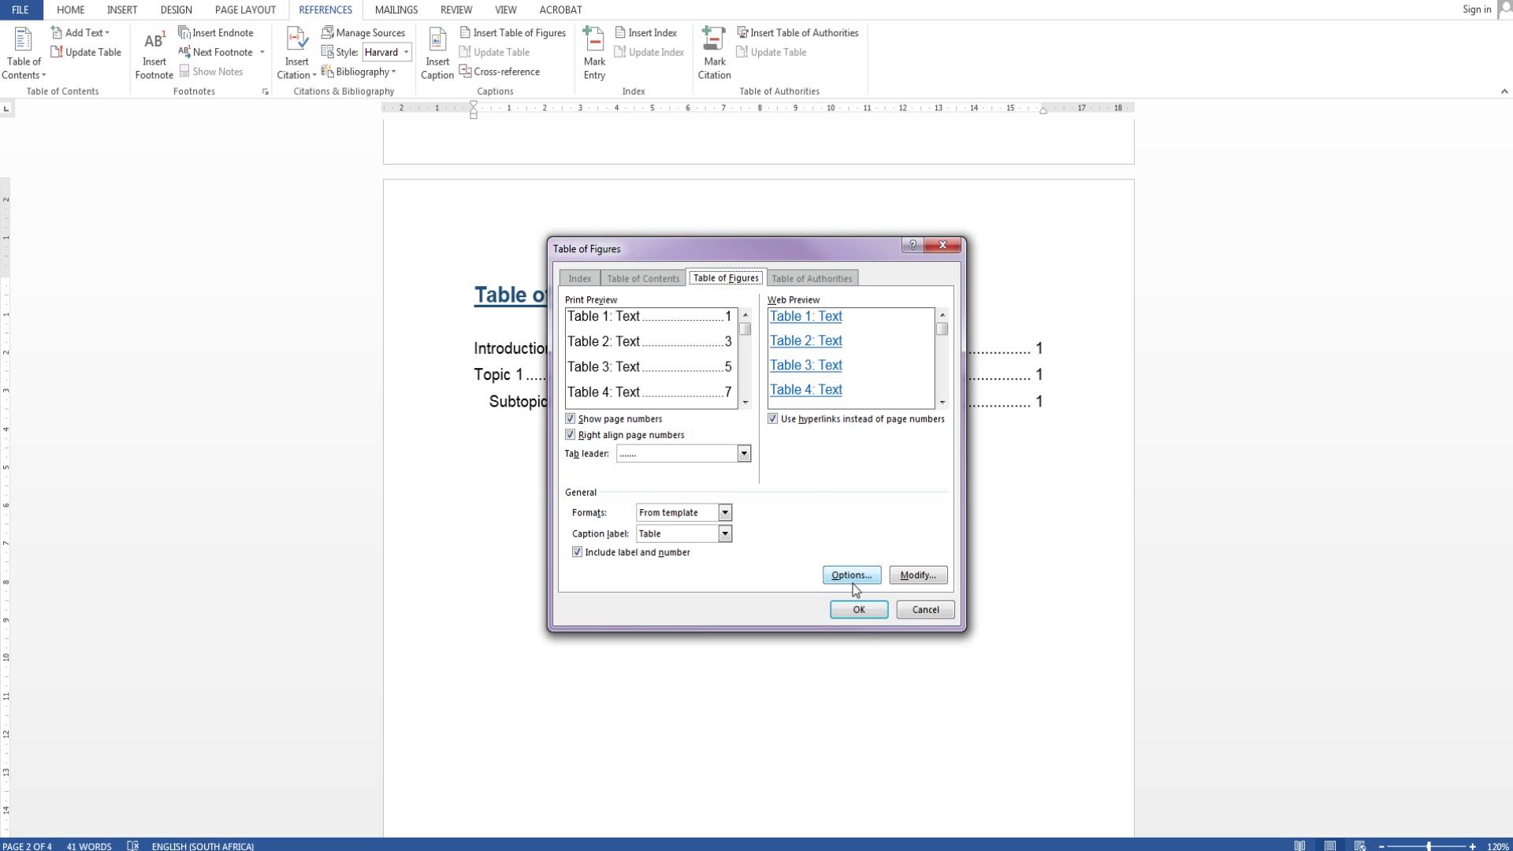
{"action": "left_click", "coordinate": [860, 611]}
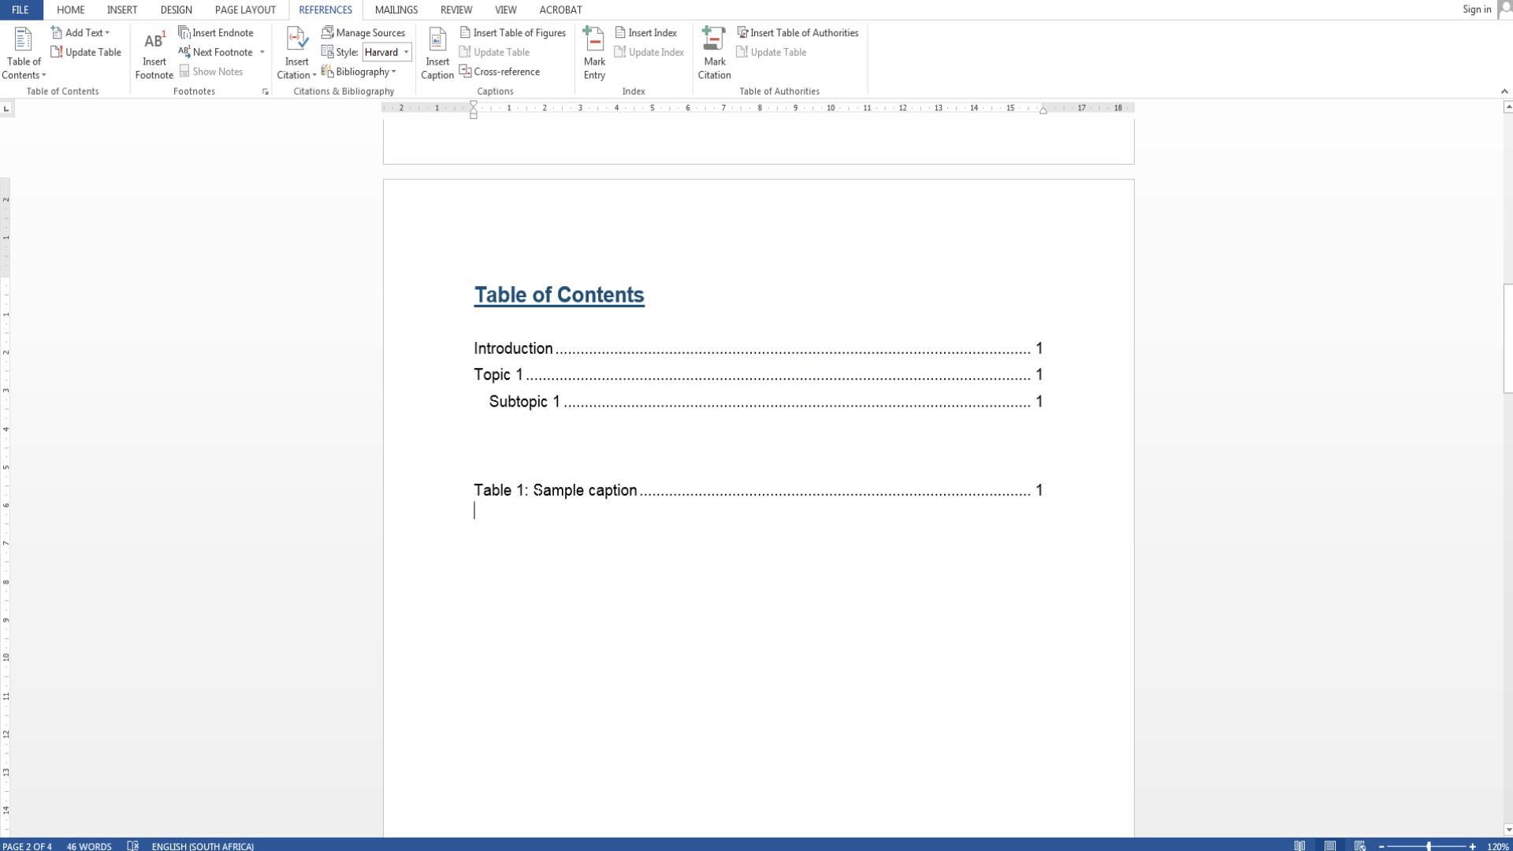
{"action": "left_click", "coordinate": [1045, 490]}
{"action": "left_click", "coordinate": [475, 459]}
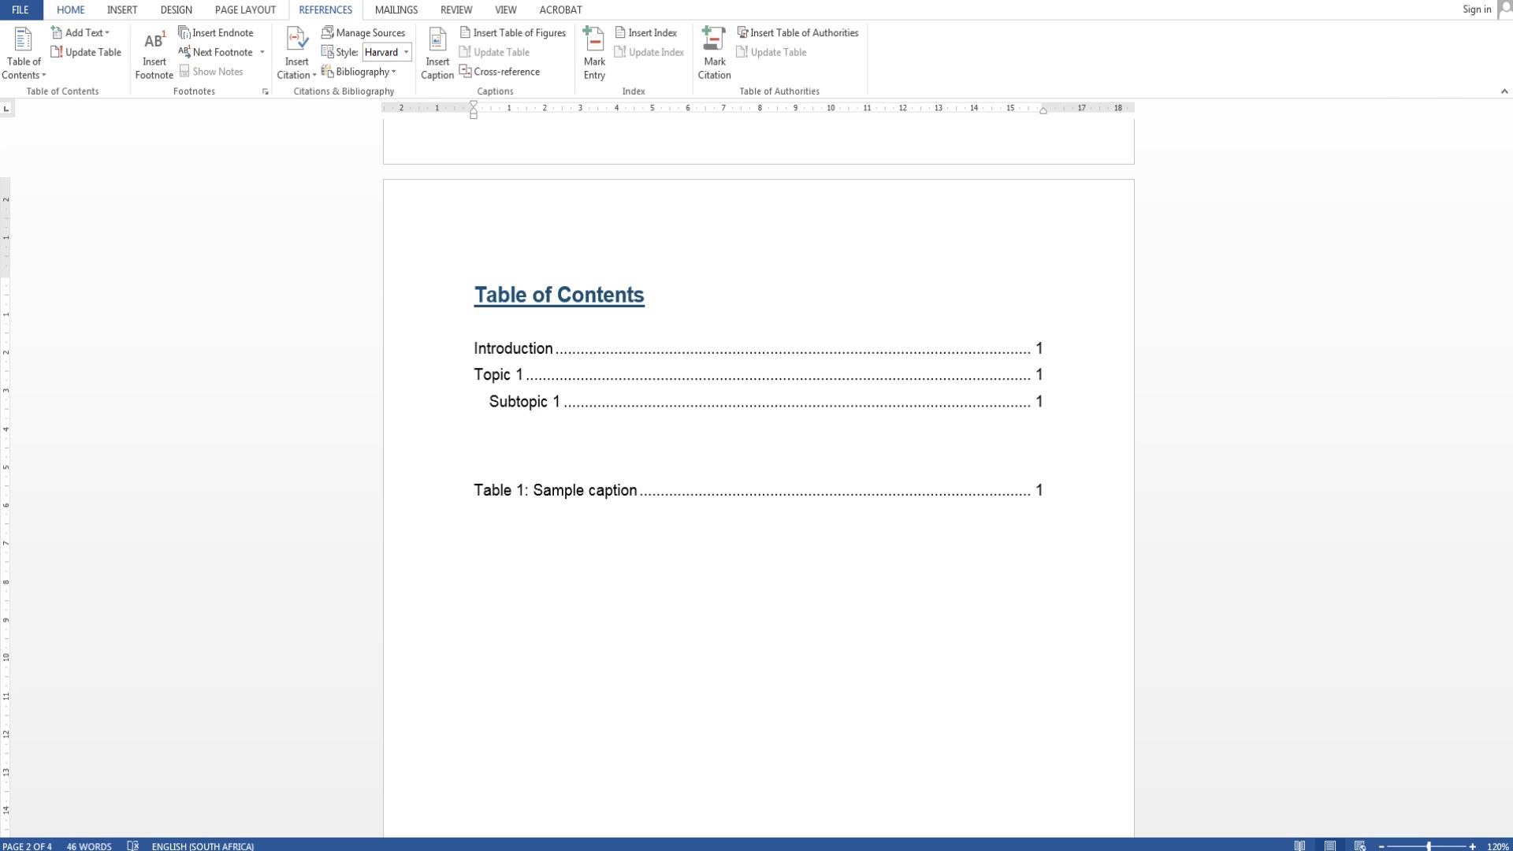
{"action": "left_click", "coordinate": [70, 9]}
Step: Add 'List of tables' in Heading 1 style on the blank line above the table list
{"action": "left_click", "coordinate": [654, 49]}
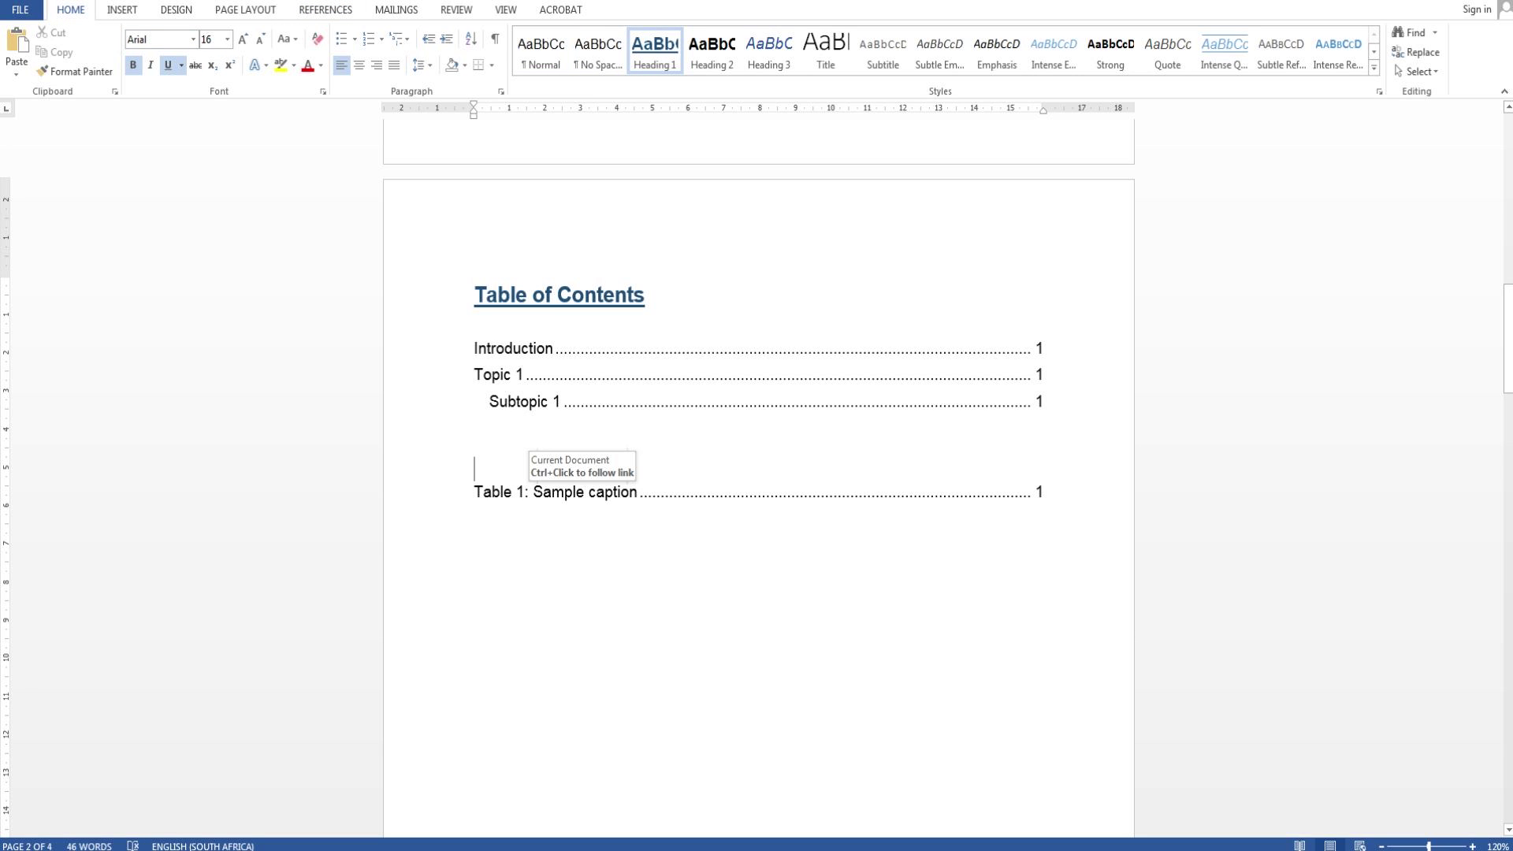
{"action": "type", "text": "List of"}
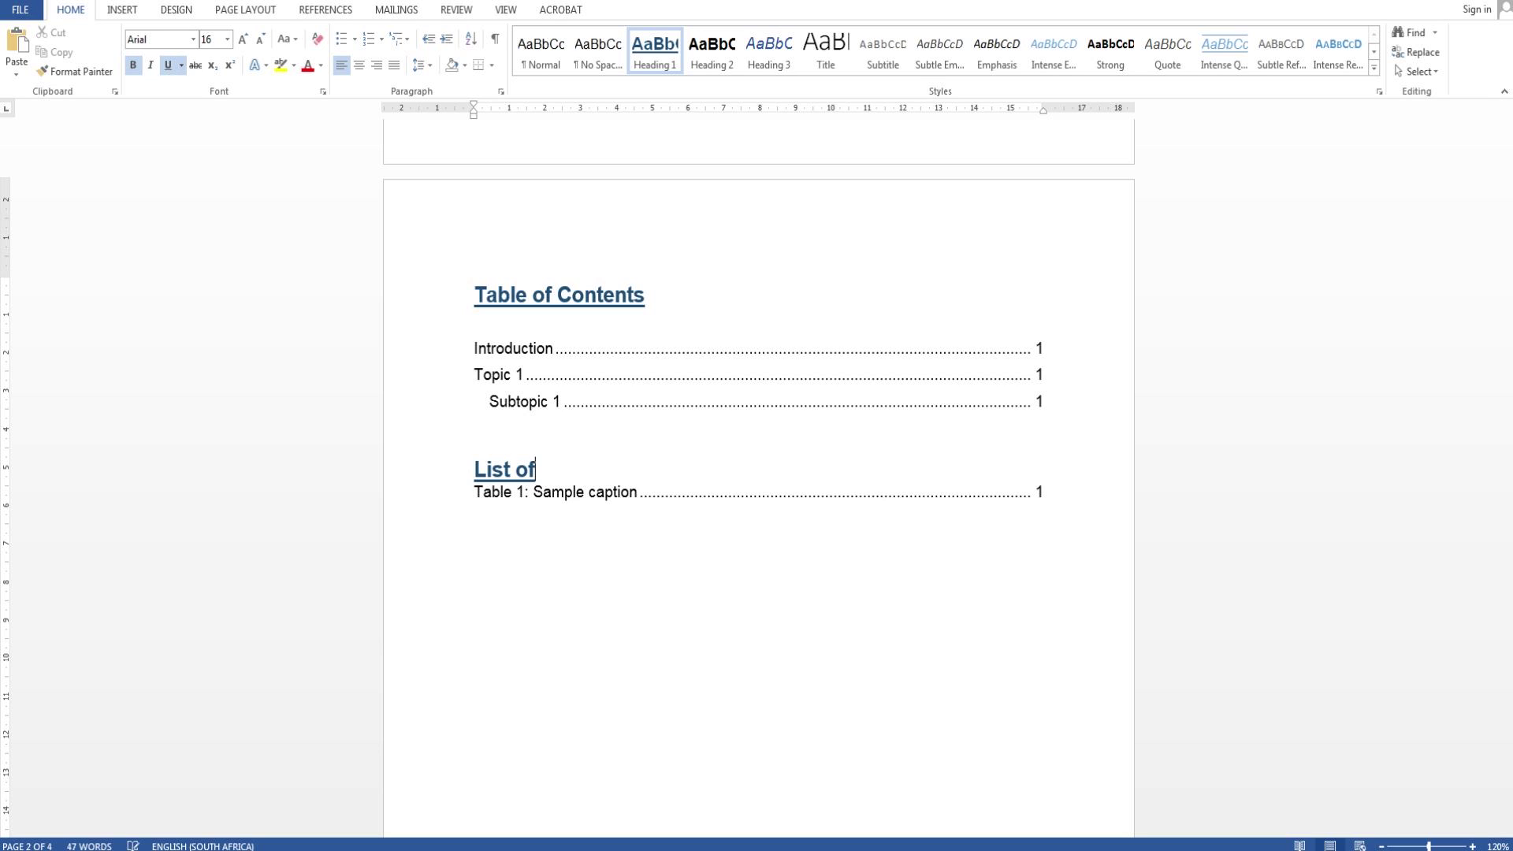
{"action": "type", "text": " tables"}
{"action": "key", "text": "Return"}
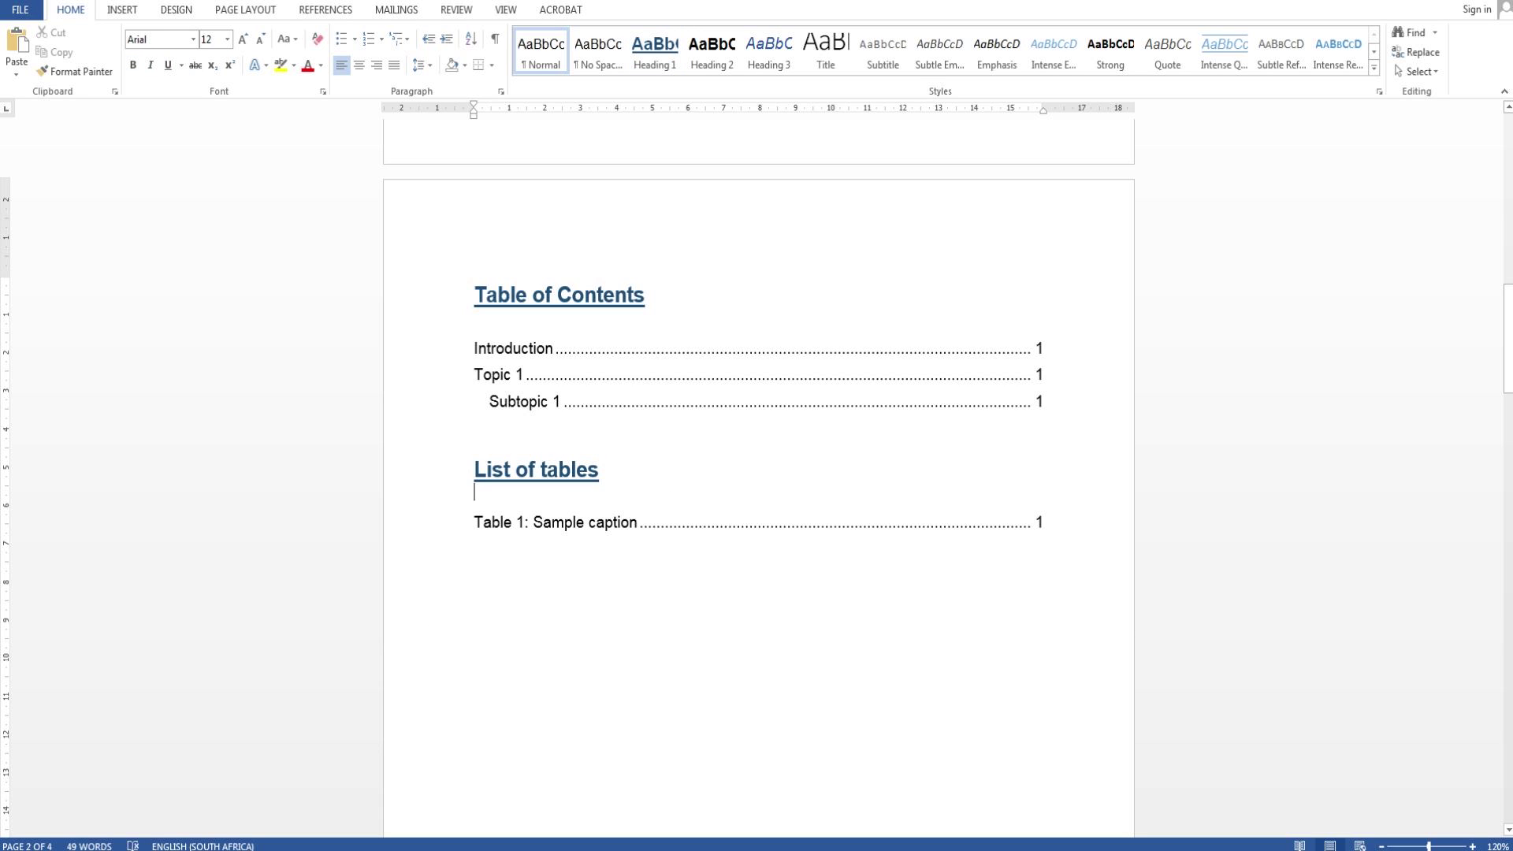
{"action": "left_click", "coordinate": [523, 584]}
{"action": "scroll", "coordinate": [759, 427], "scroll_direction": "down", "scroll_amount": 10}
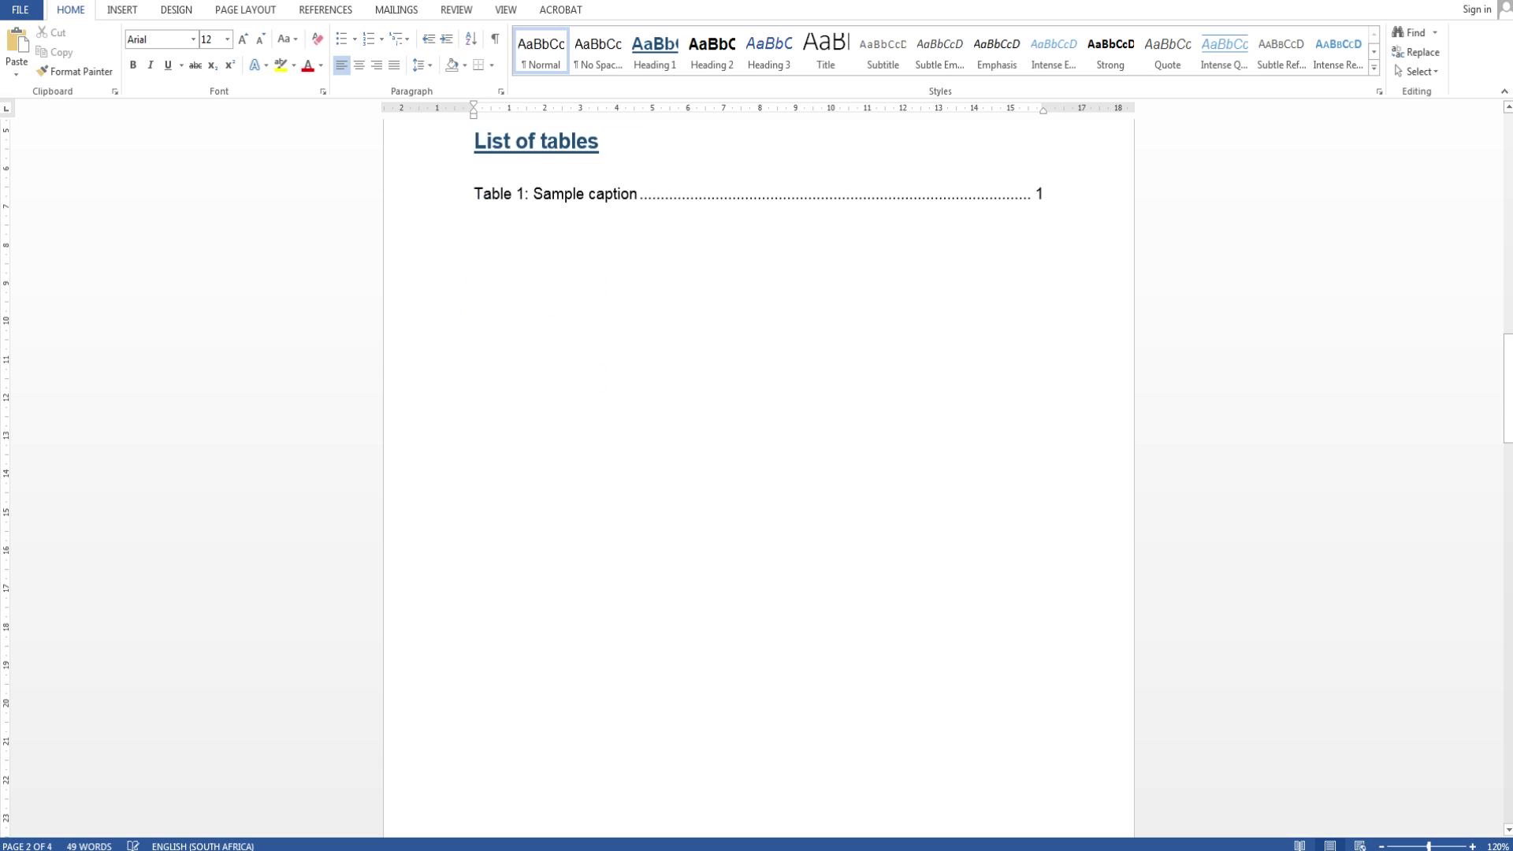
{"action": "scroll", "coordinate": [759, 426], "scroll_direction": "up", "scroll_amount": 10}
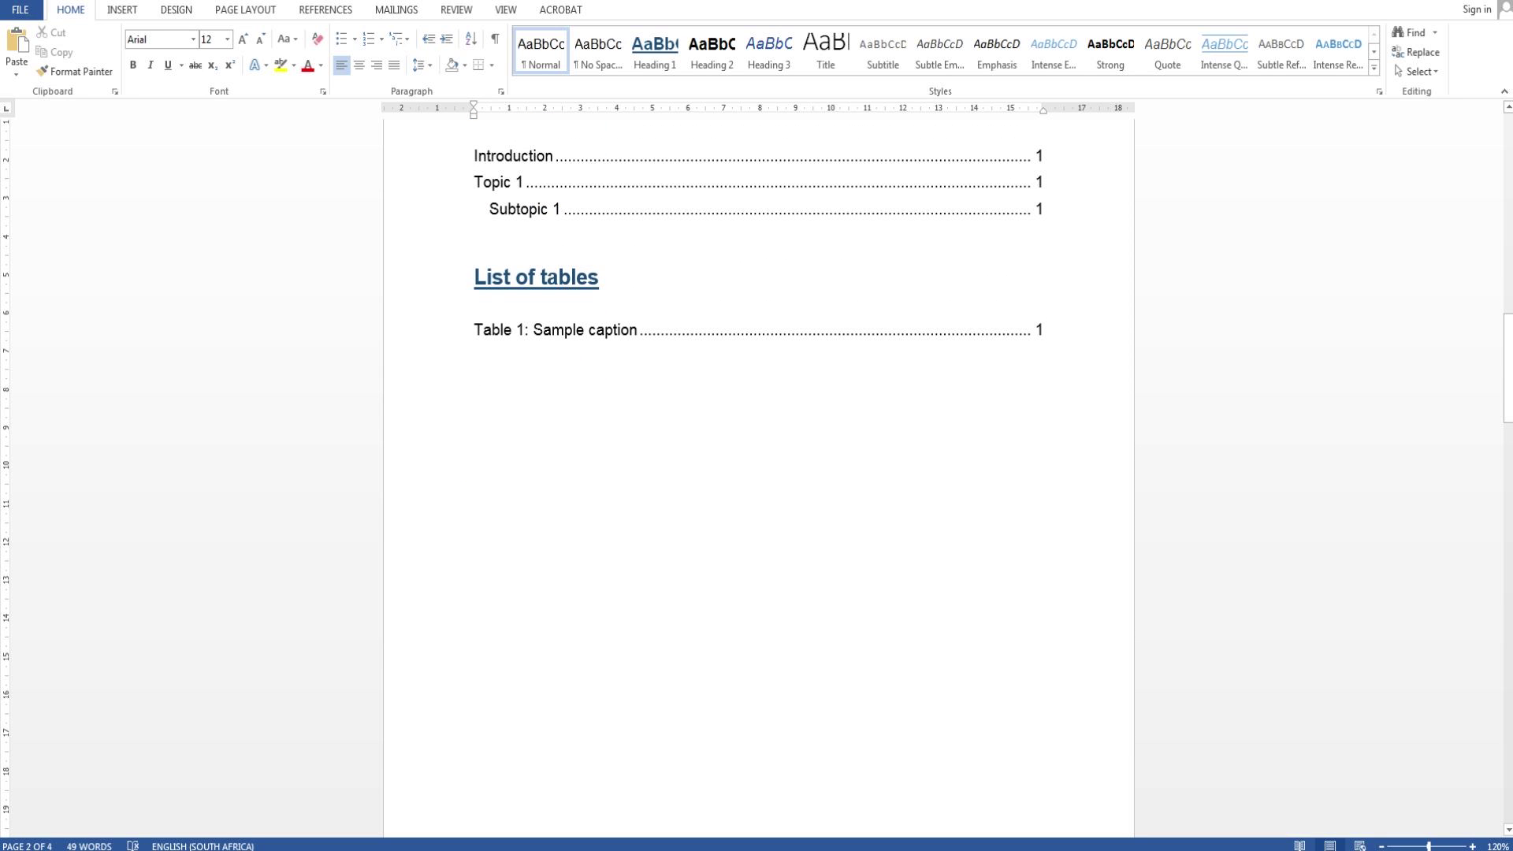
{"action": "scroll", "coordinate": [578, 507], "scroll_direction": "up", "scroll_amount": 10}
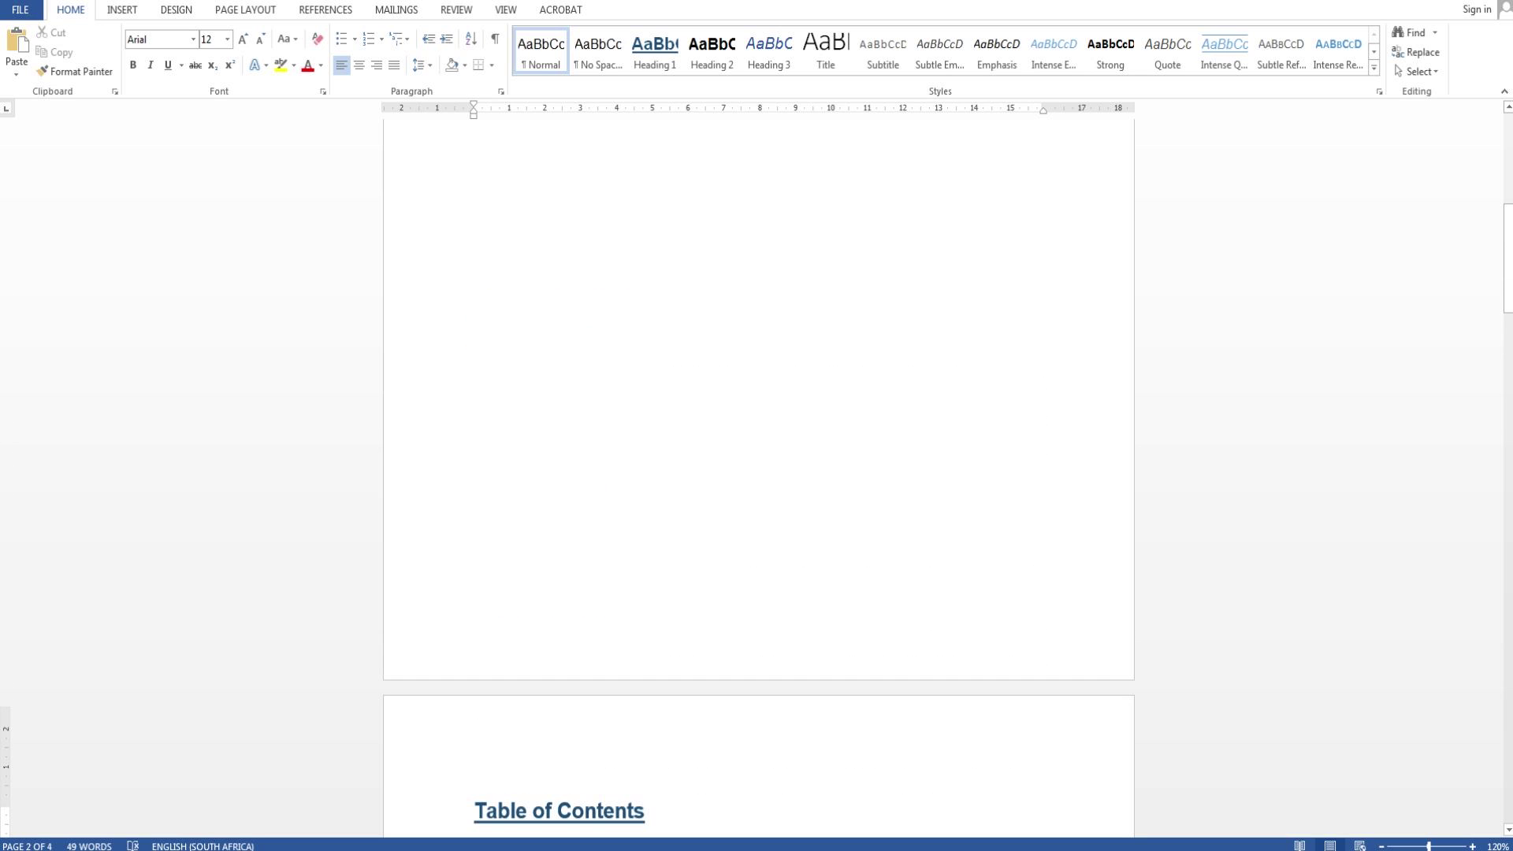
{"action": "scroll", "coordinate": [759, 473], "scroll_direction": "up", "scroll_amount": 10}
{"action": "scroll", "coordinate": [759, 473], "scroll_direction": "down", "scroll_amount": 15}
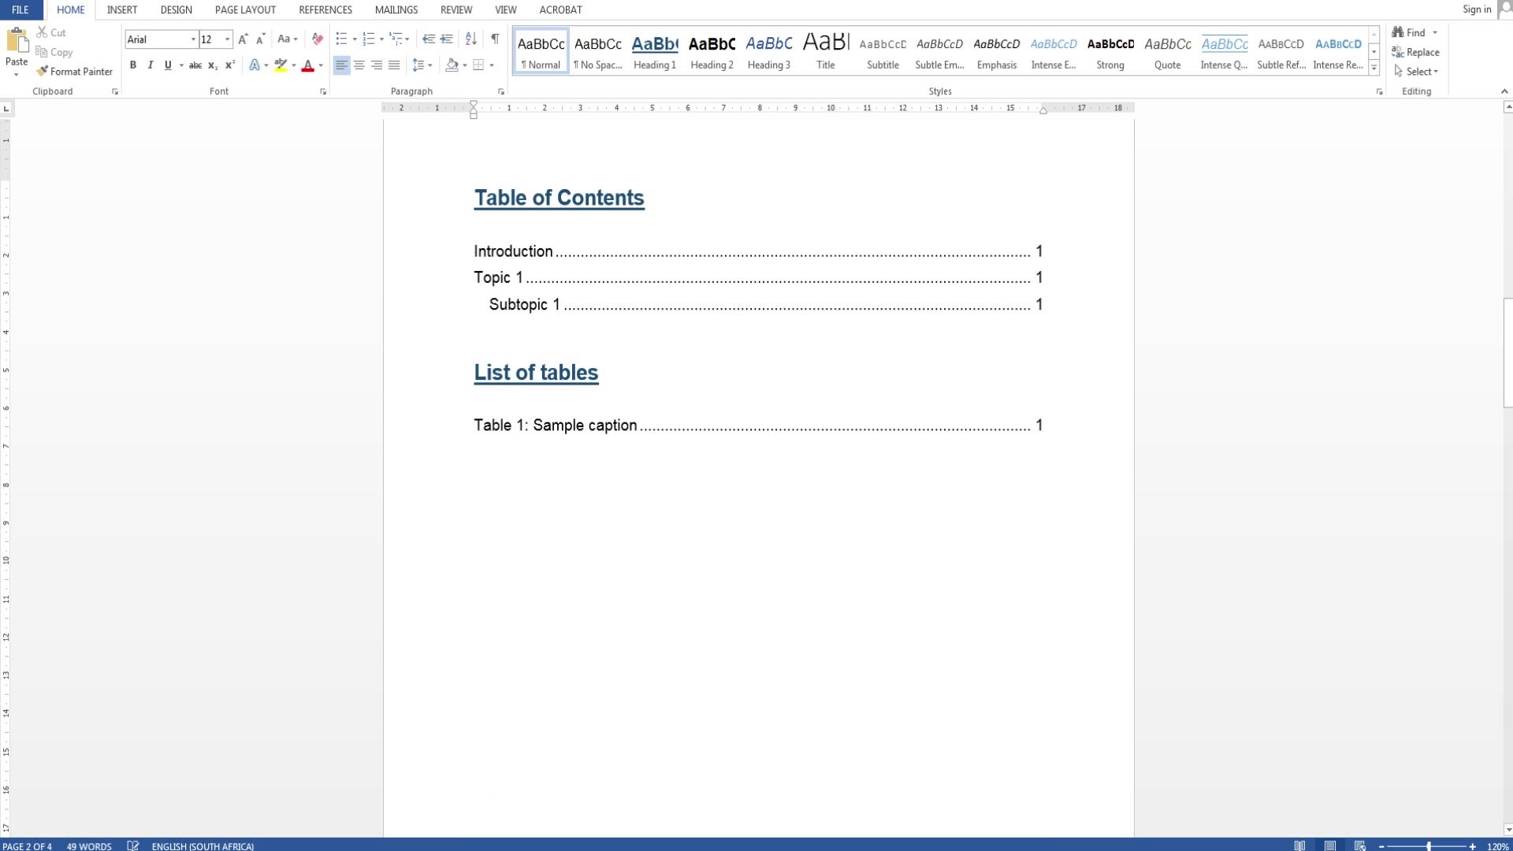
{"action": "scroll", "coordinate": [759, 473], "scroll_direction": "down", "scroll_amount": 3}
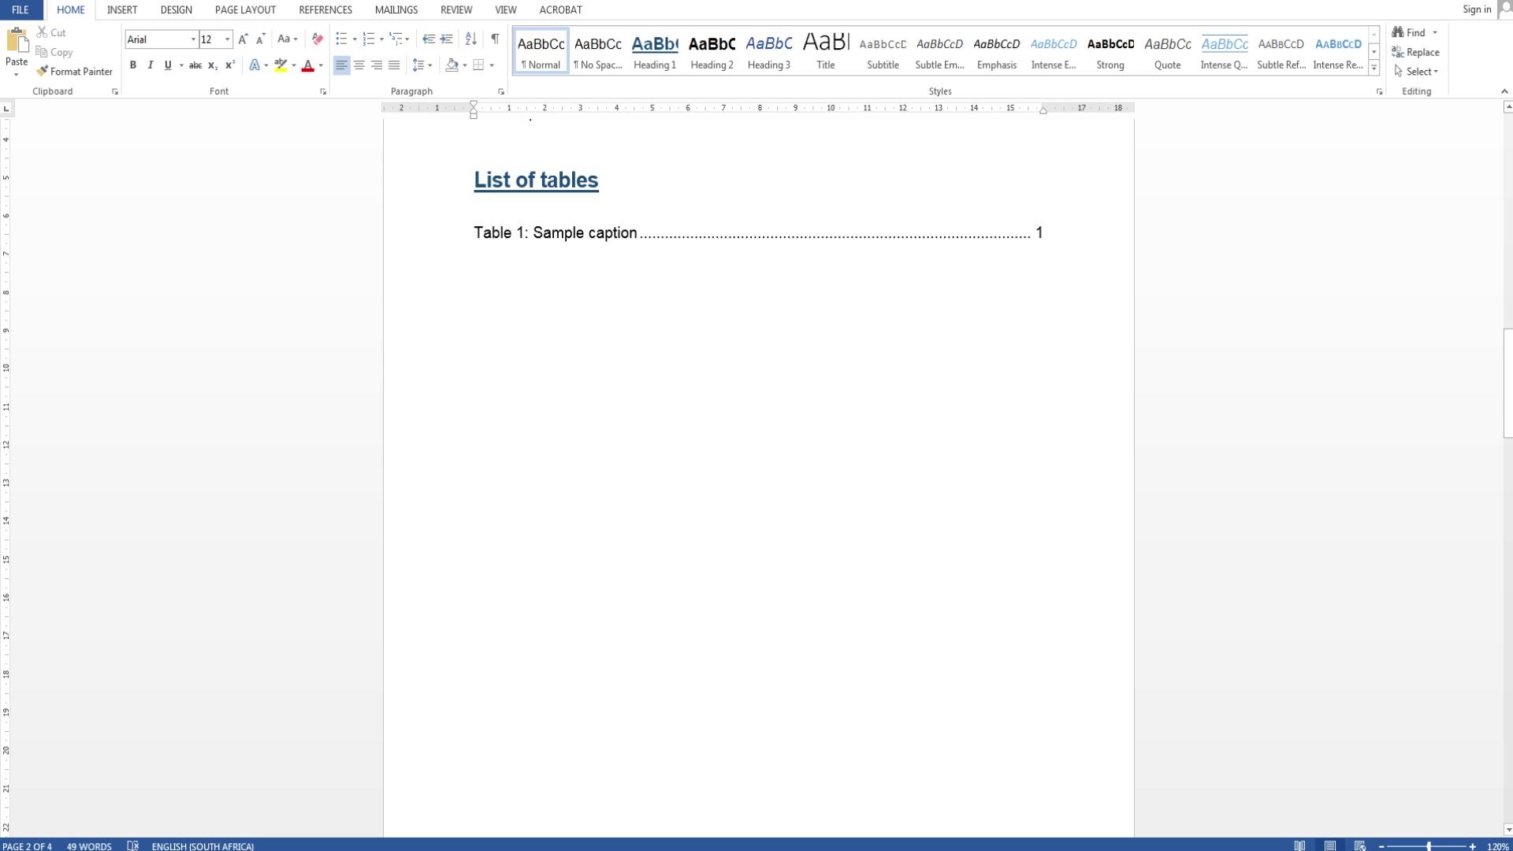